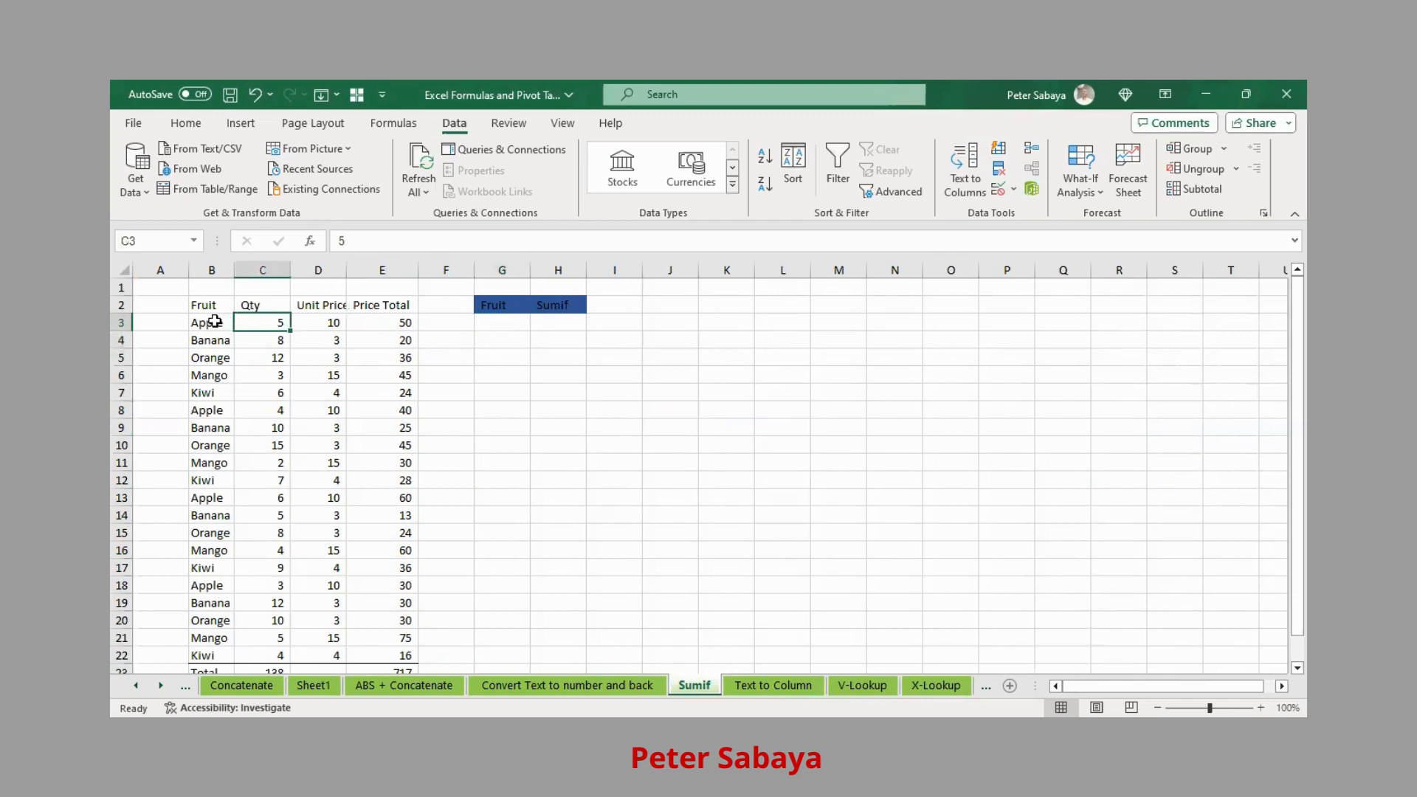
- Find the four Apple entries in the fruit column of the B3:E22 data block
left_click_drag(207, 321, 338, 321)
left_click_drag(221, 326, 210, 502)
left_click(207, 325)
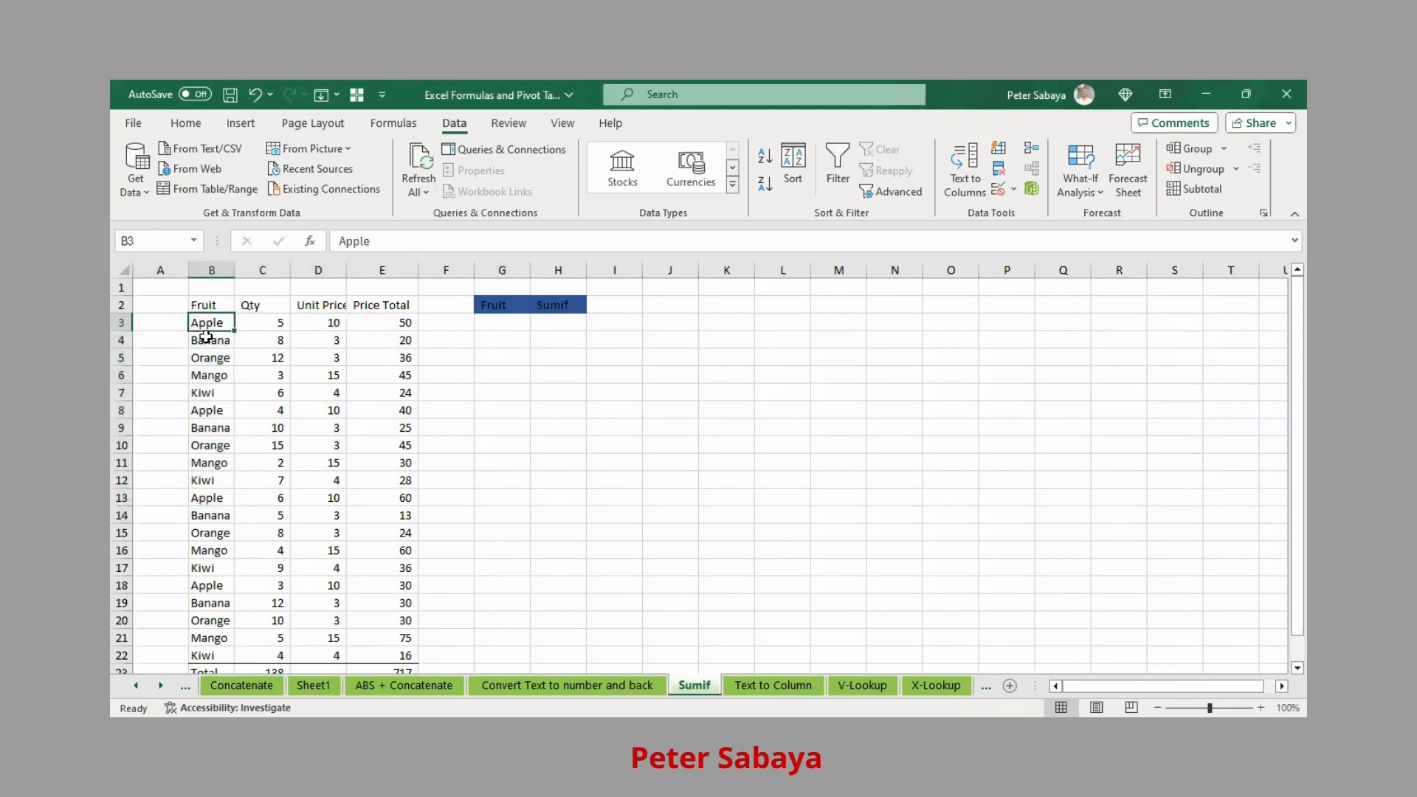
left_click(206, 409)
left_click(212, 502)
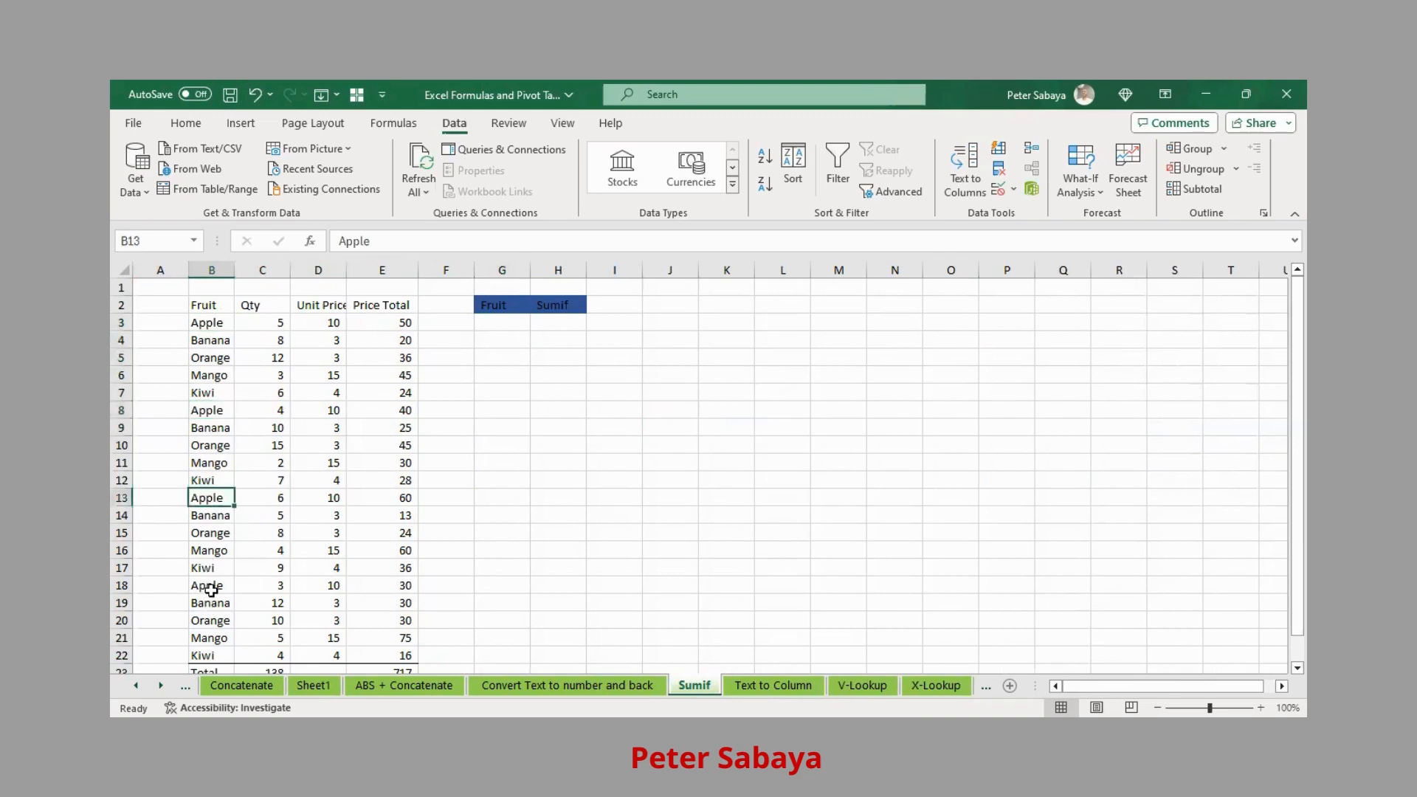
left_click(205, 585)
double_click(215, 307)
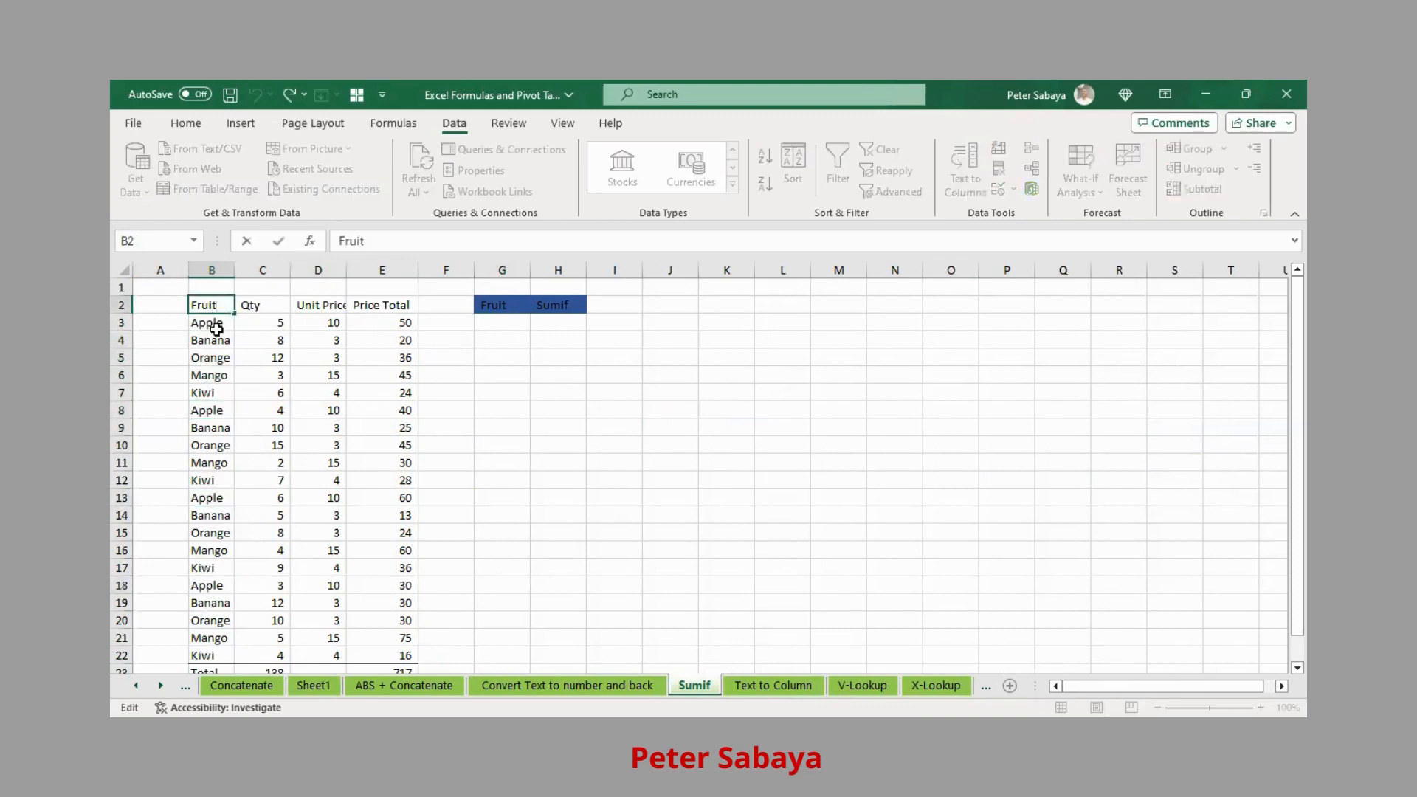
left_click_drag(215, 322, 383, 656)
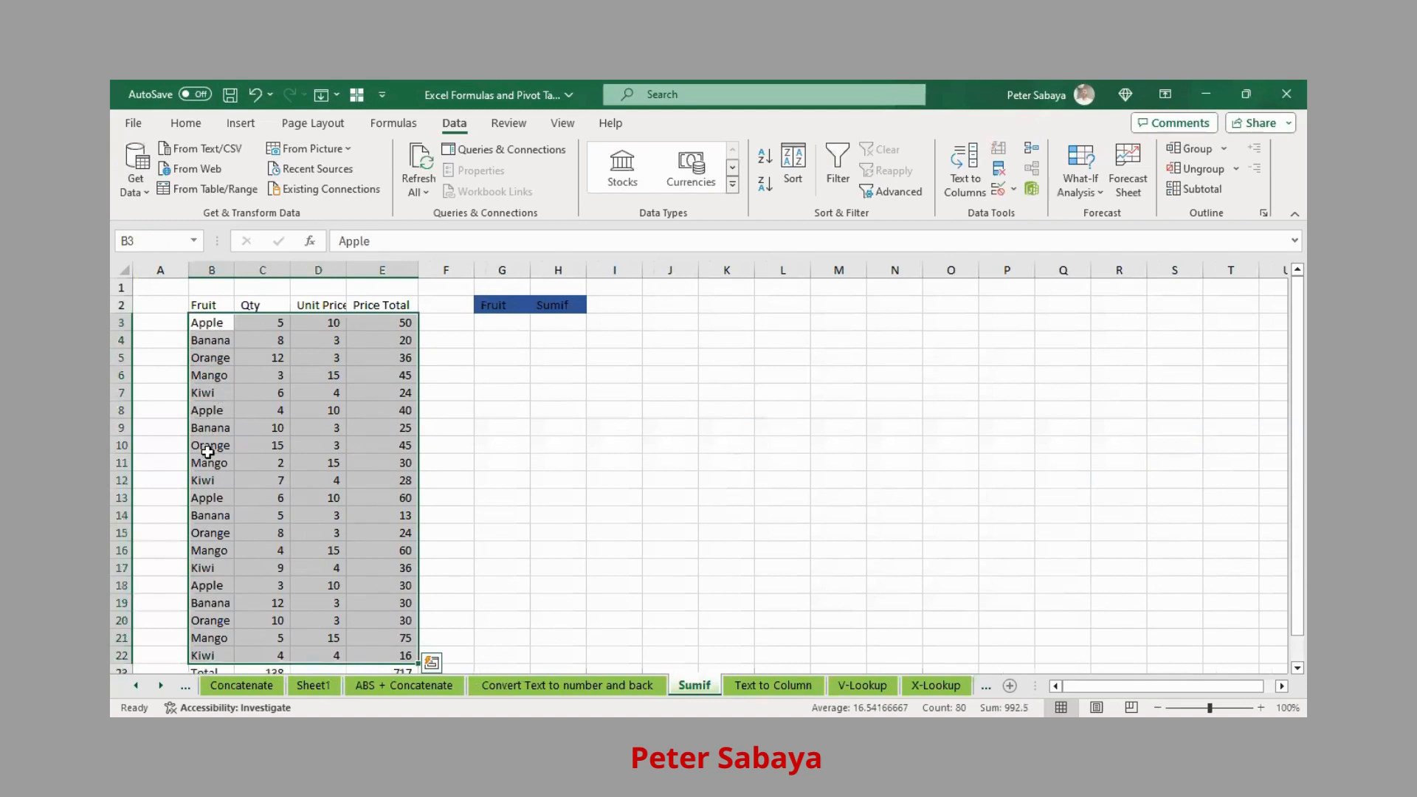
- Inspect the quantities in C3:C5 and the Price Total formula in E3
left_click(271, 324)
left_click(265, 343)
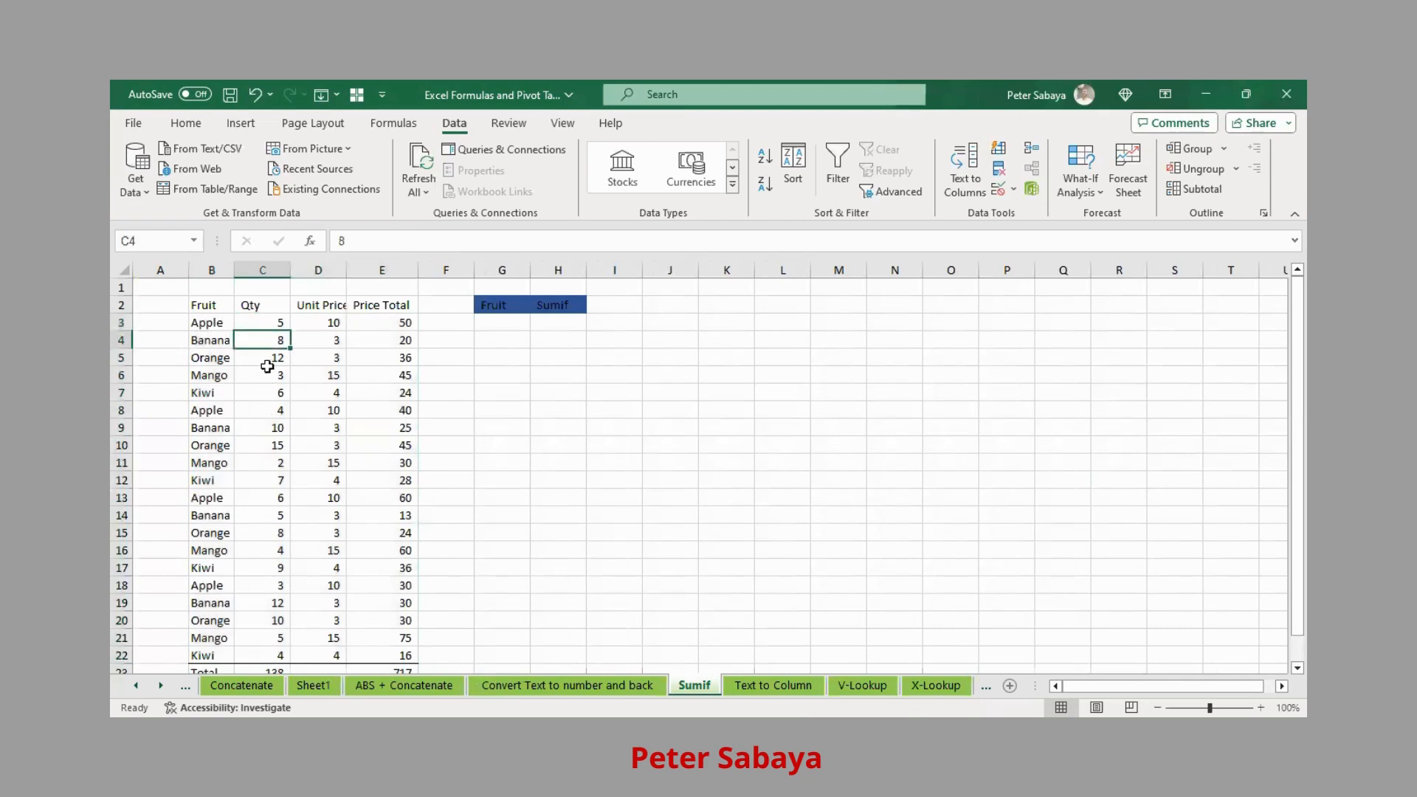
left_click(267, 360)
left_click(391, 320)
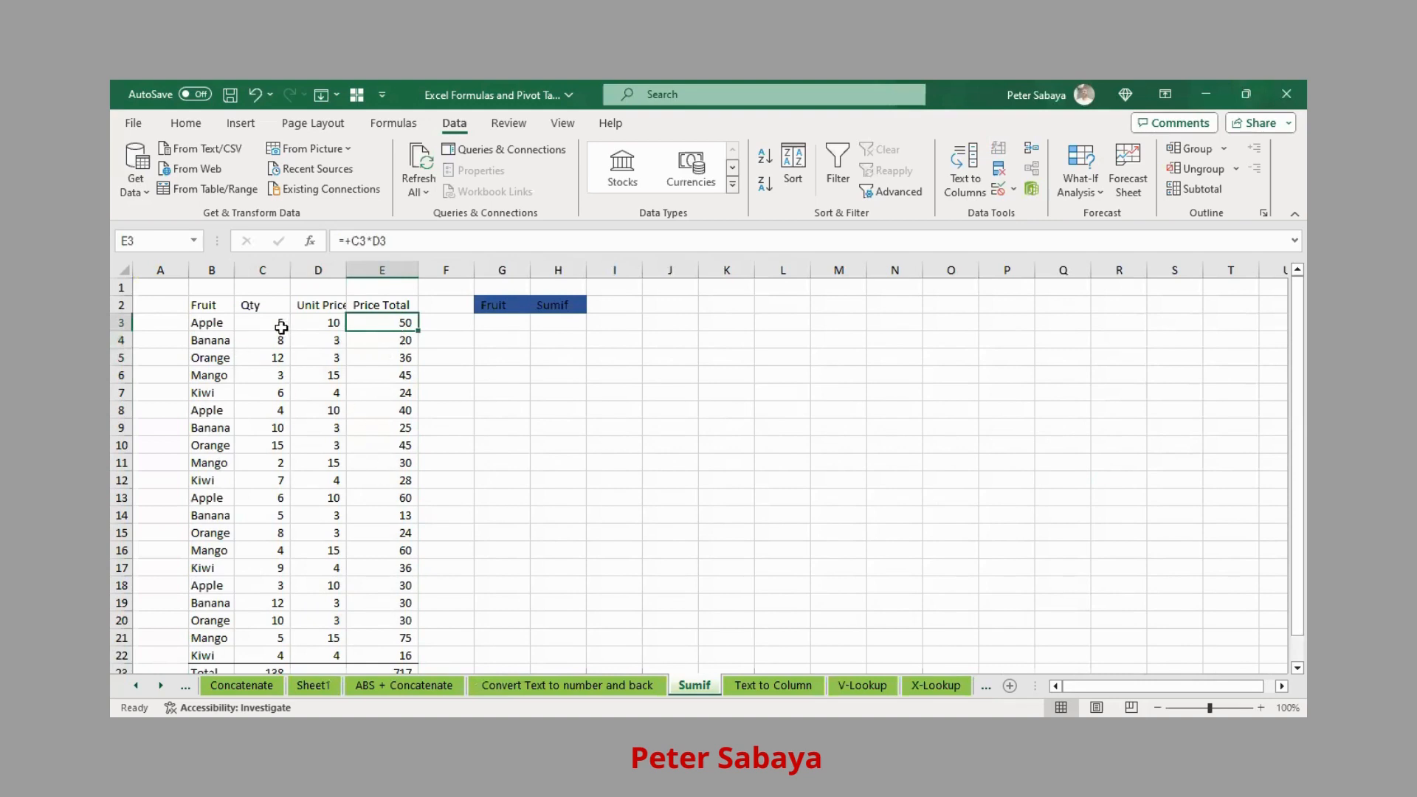
- In C25, sum Apple's quantities with =C3+C8+C13+C18, giving 18
scroll(320, 464, "down", 2)
left_click(258, 604)
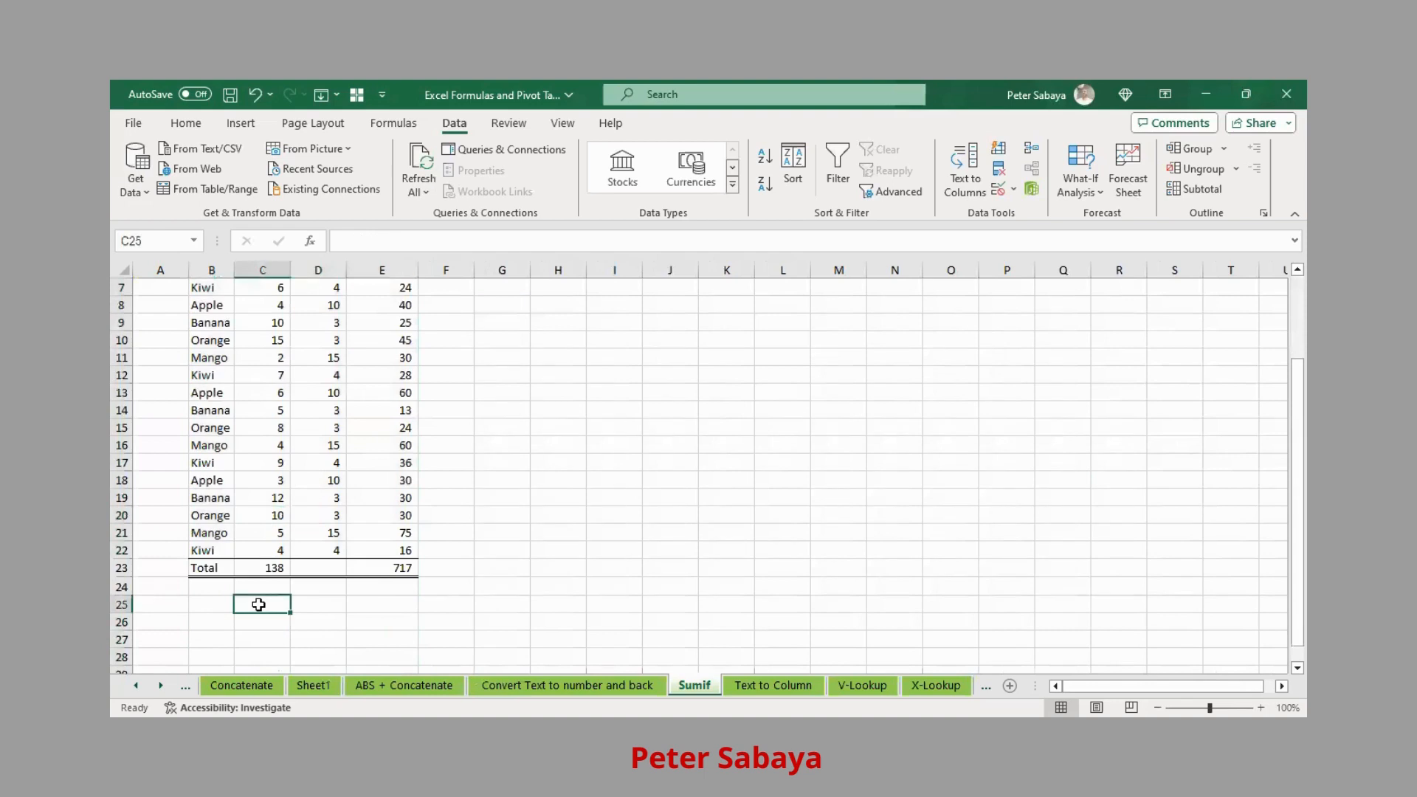
type("=")
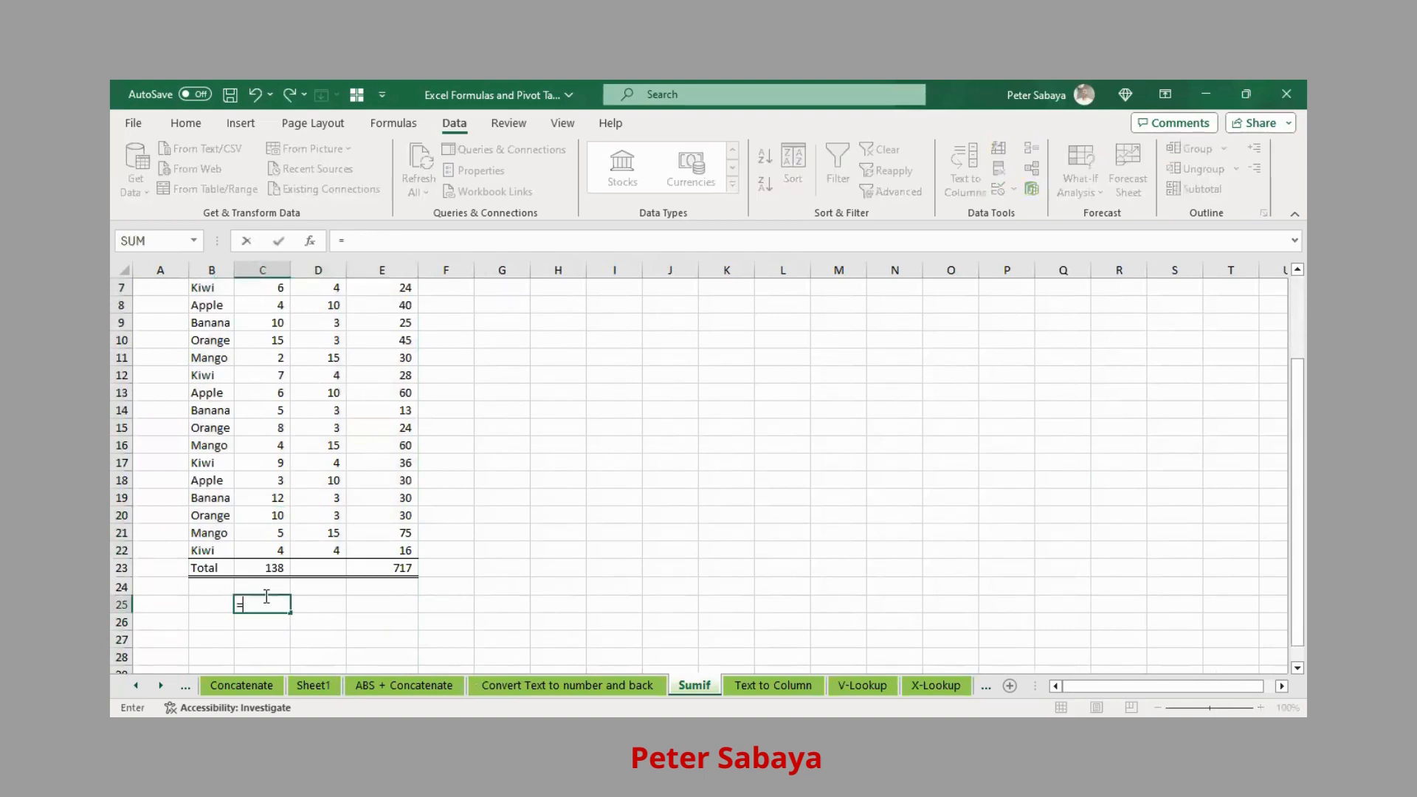
scroll(310, 613, "up", 2)
left_click(248, 330)
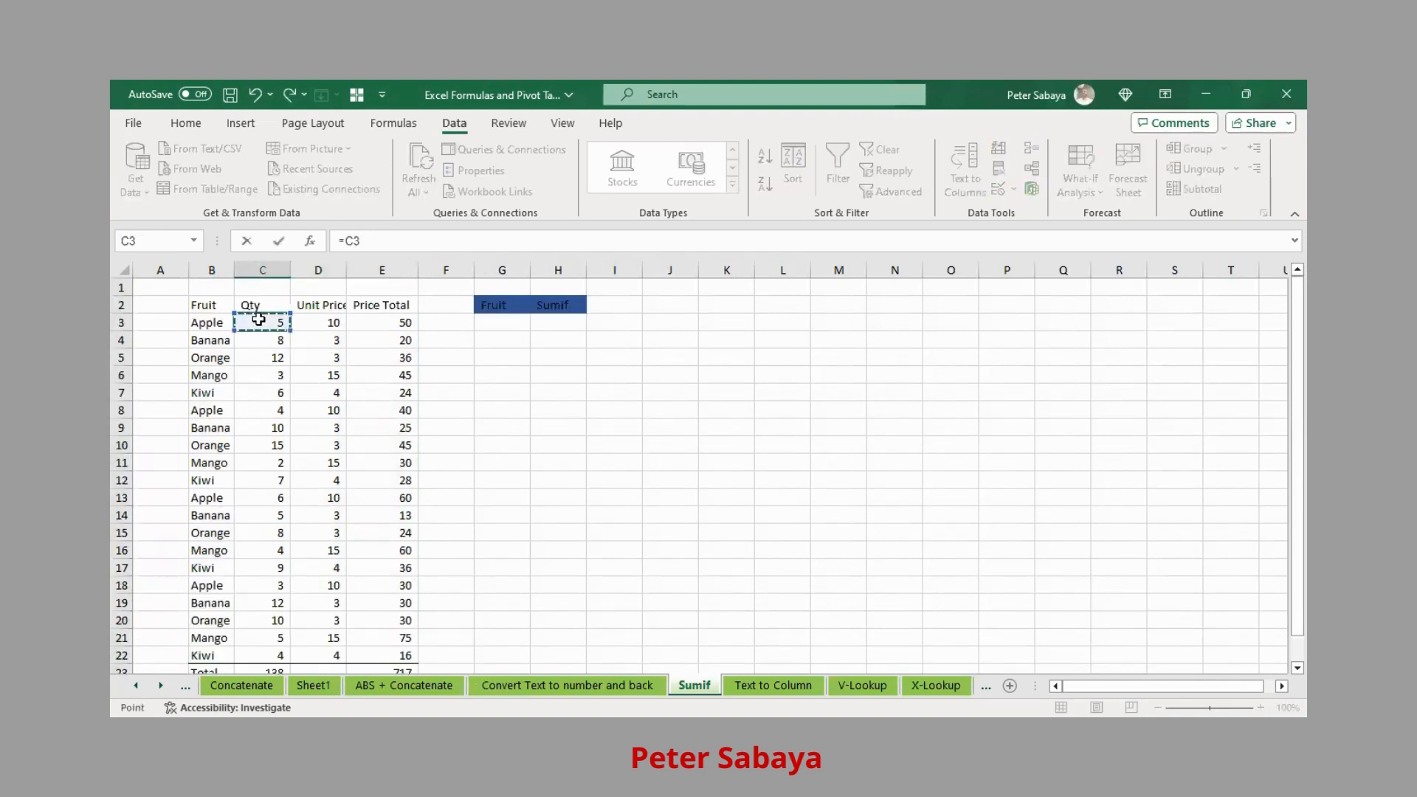
type("+")
left_click(282, 412)
type("+")
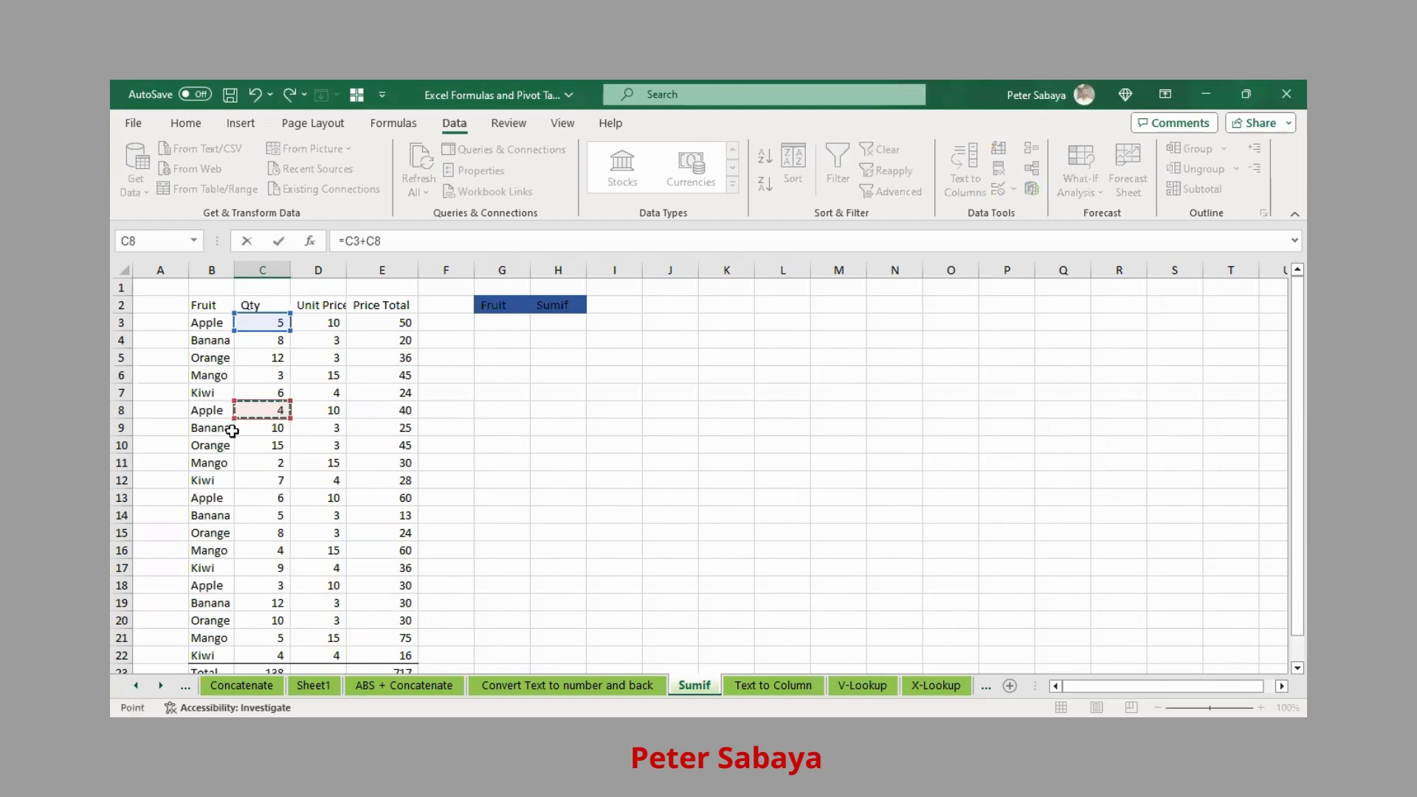
left_click(279, 497)
type("+")
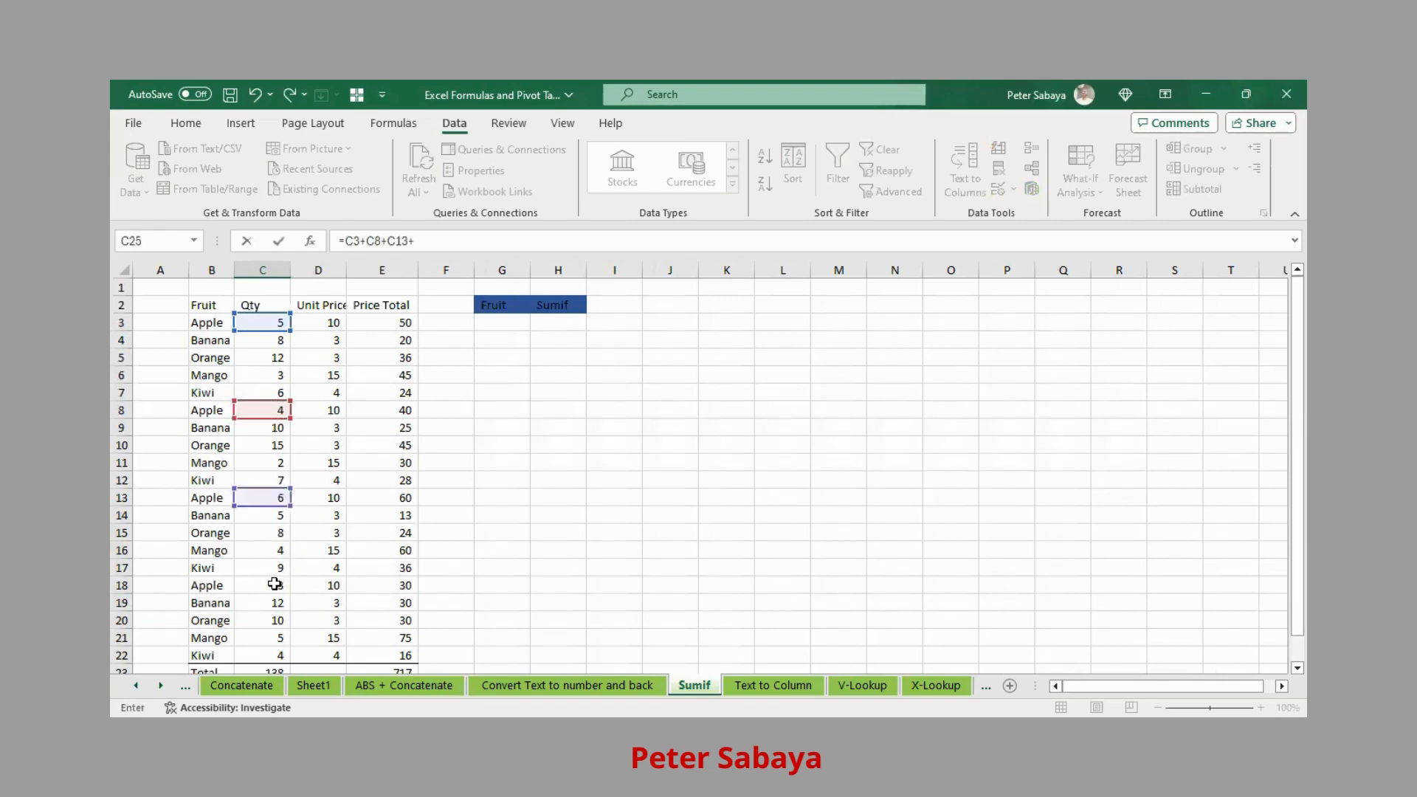
left_click(278, 586)
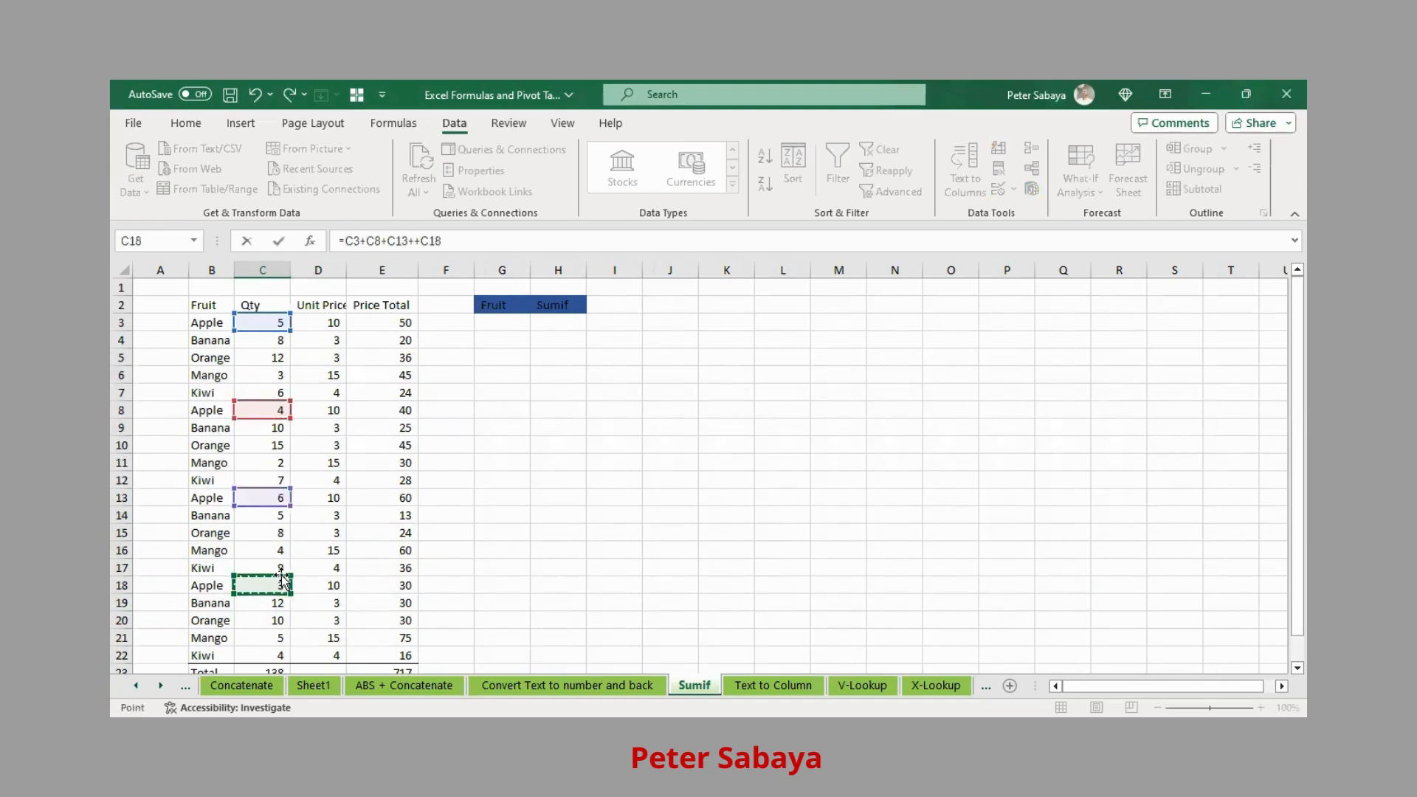
key("Return")
- Label row 25 as Apple in B25
key("Up")
key("Left")
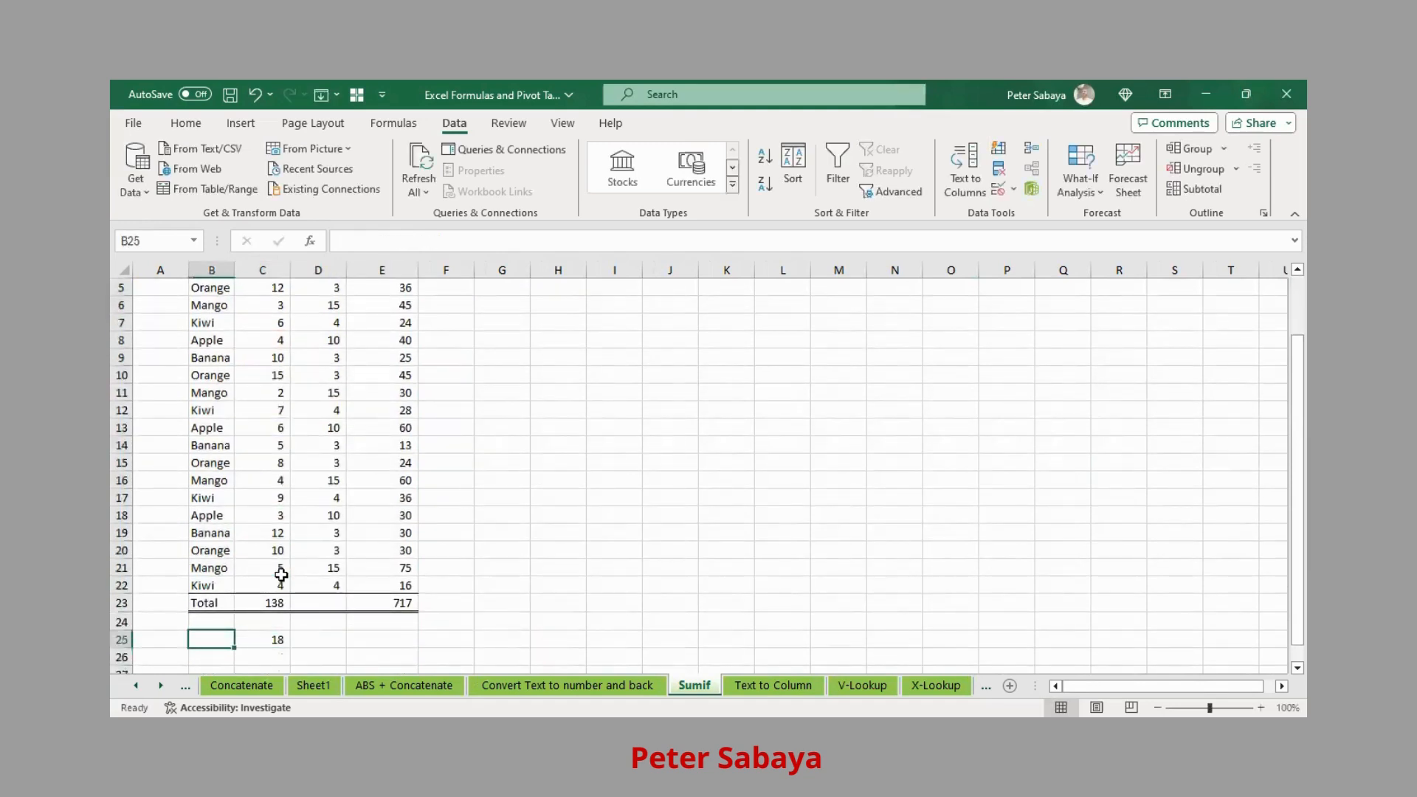
type("Apple")
key("Return")
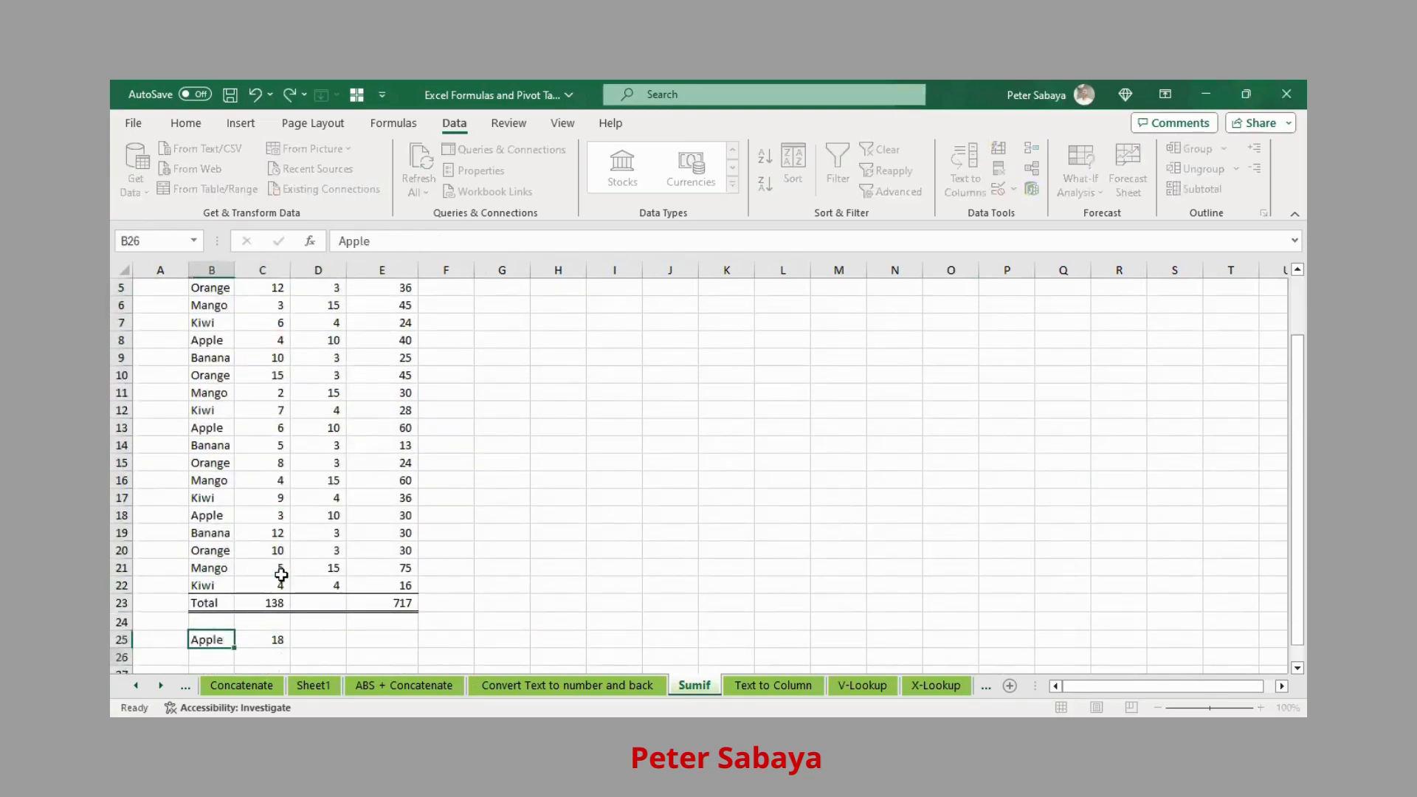
- Copy the C25 sum formula into E25 to total Apple's price at 180
key("Up")
key("Right")
key("Right")
key("Left")
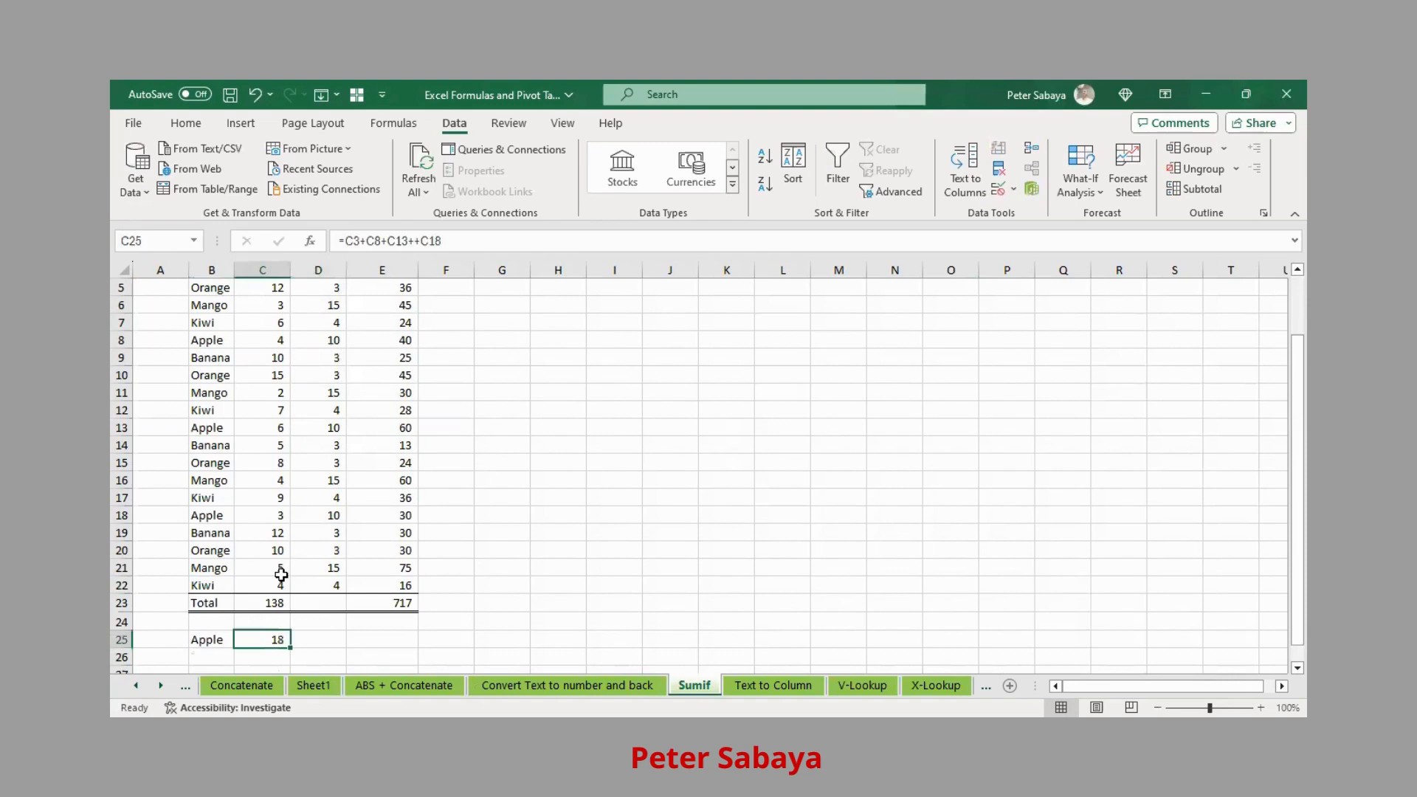
key("ctrl+c")
key("Right")
key("Right")
key("ctrl+v")
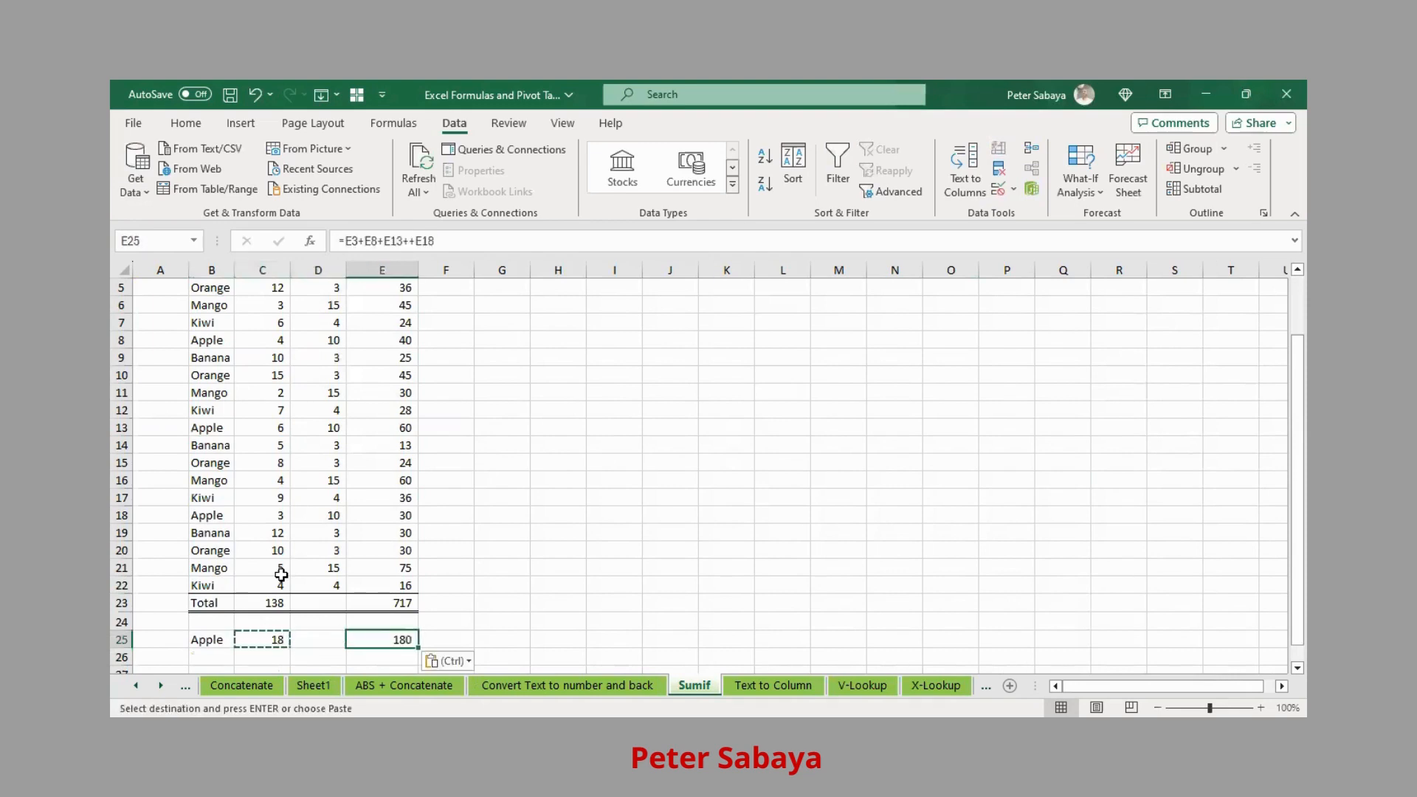
key("Left")
key("Left")
key("Left")
key("Down")
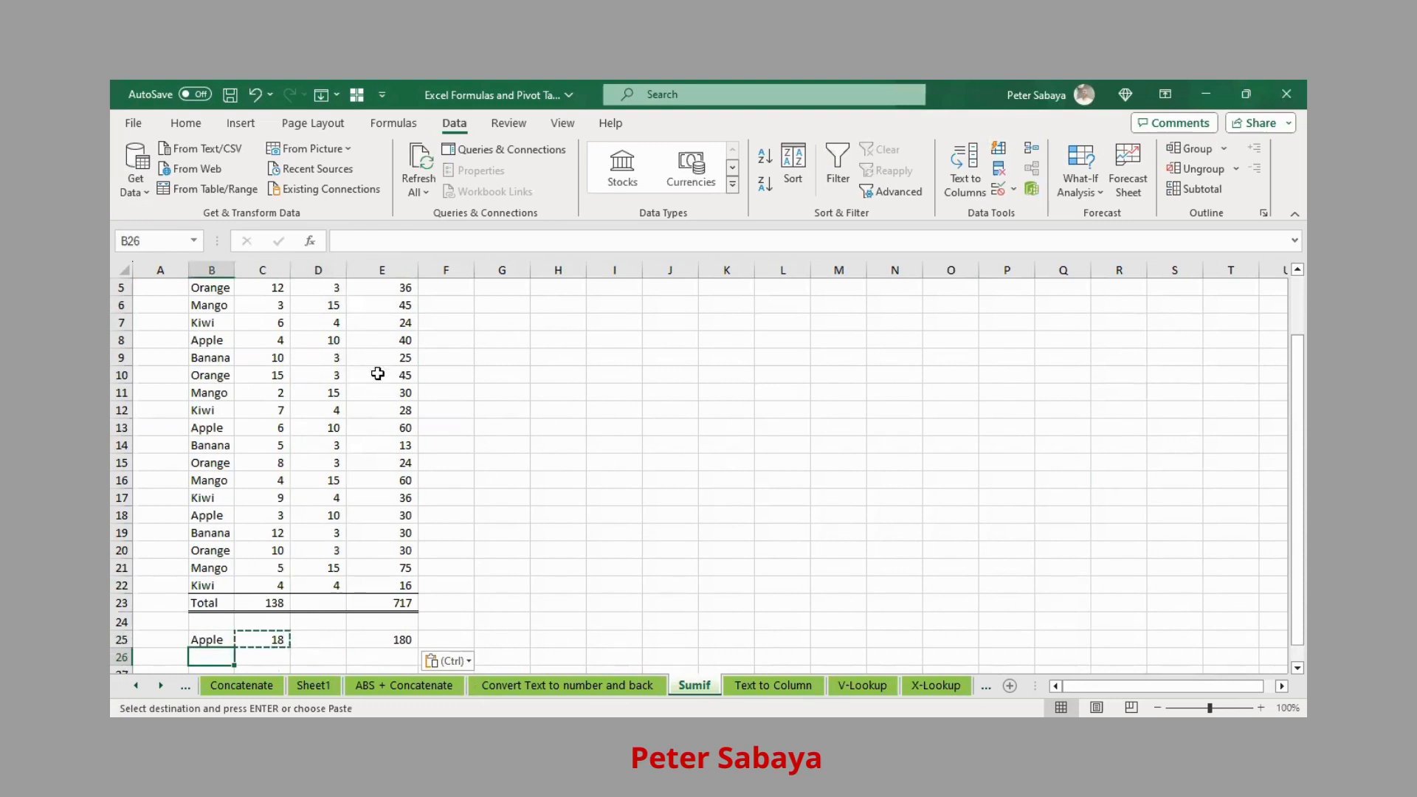
scroll(269, 569, "up", 2)
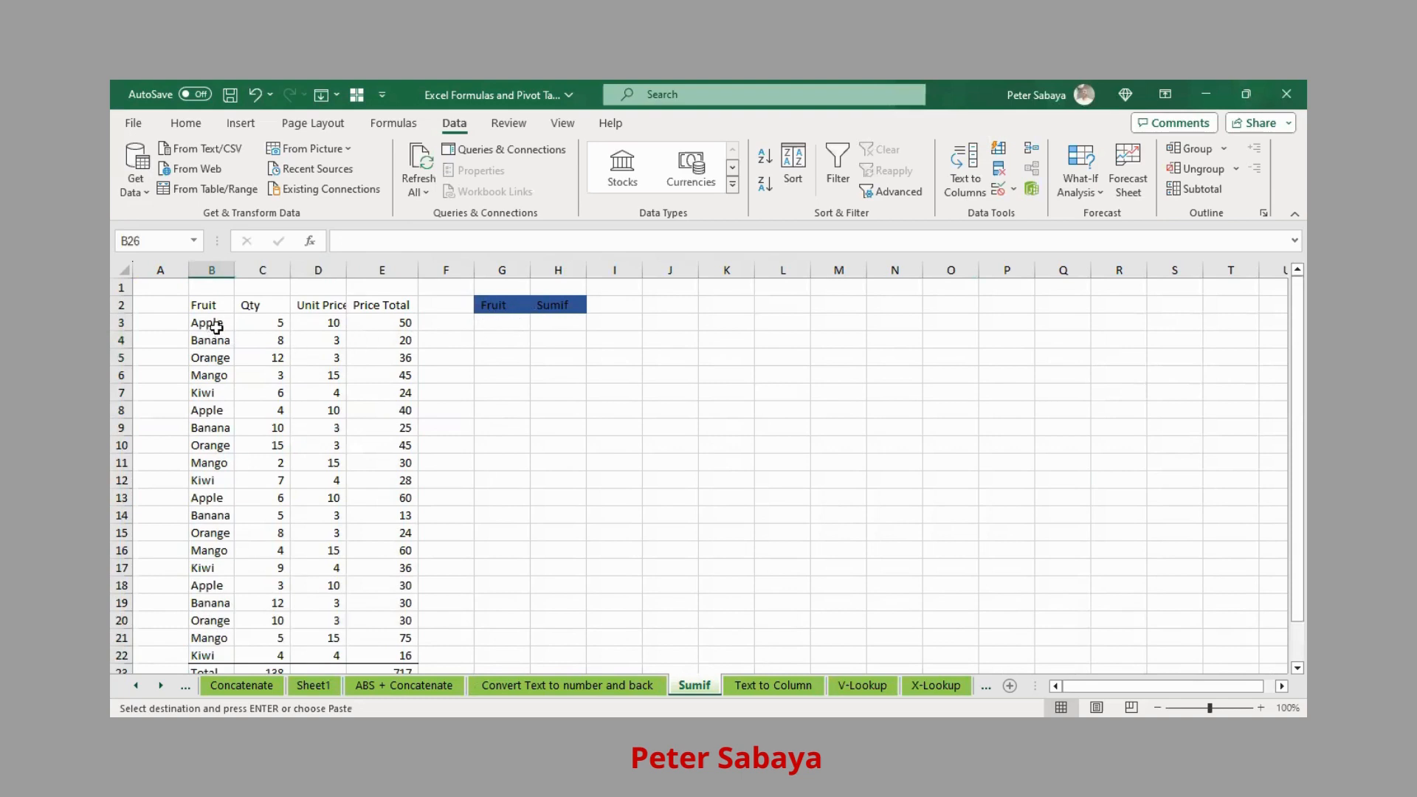
left_click_drag(216, 327, 208, 647)
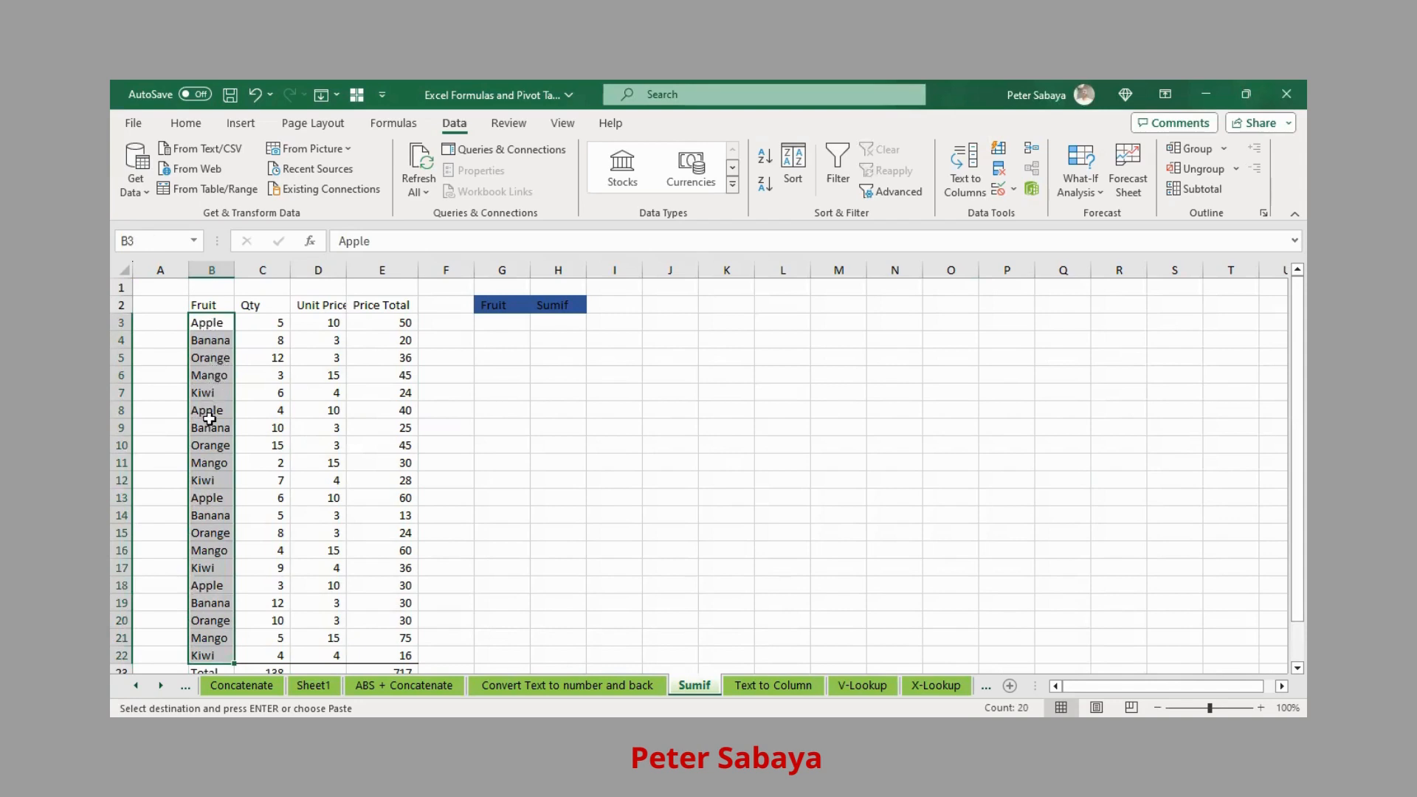
left_click(507, 324)
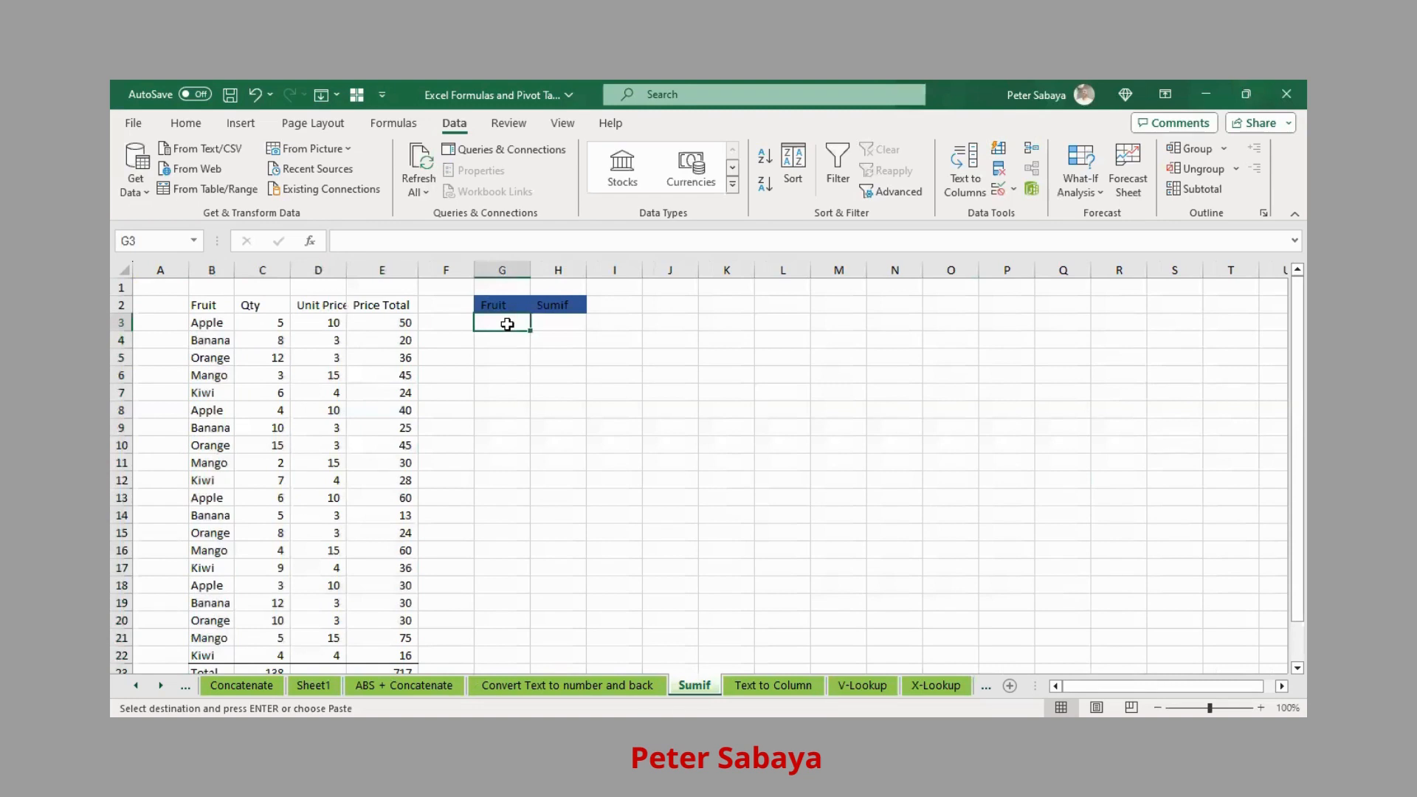
key("Escape")
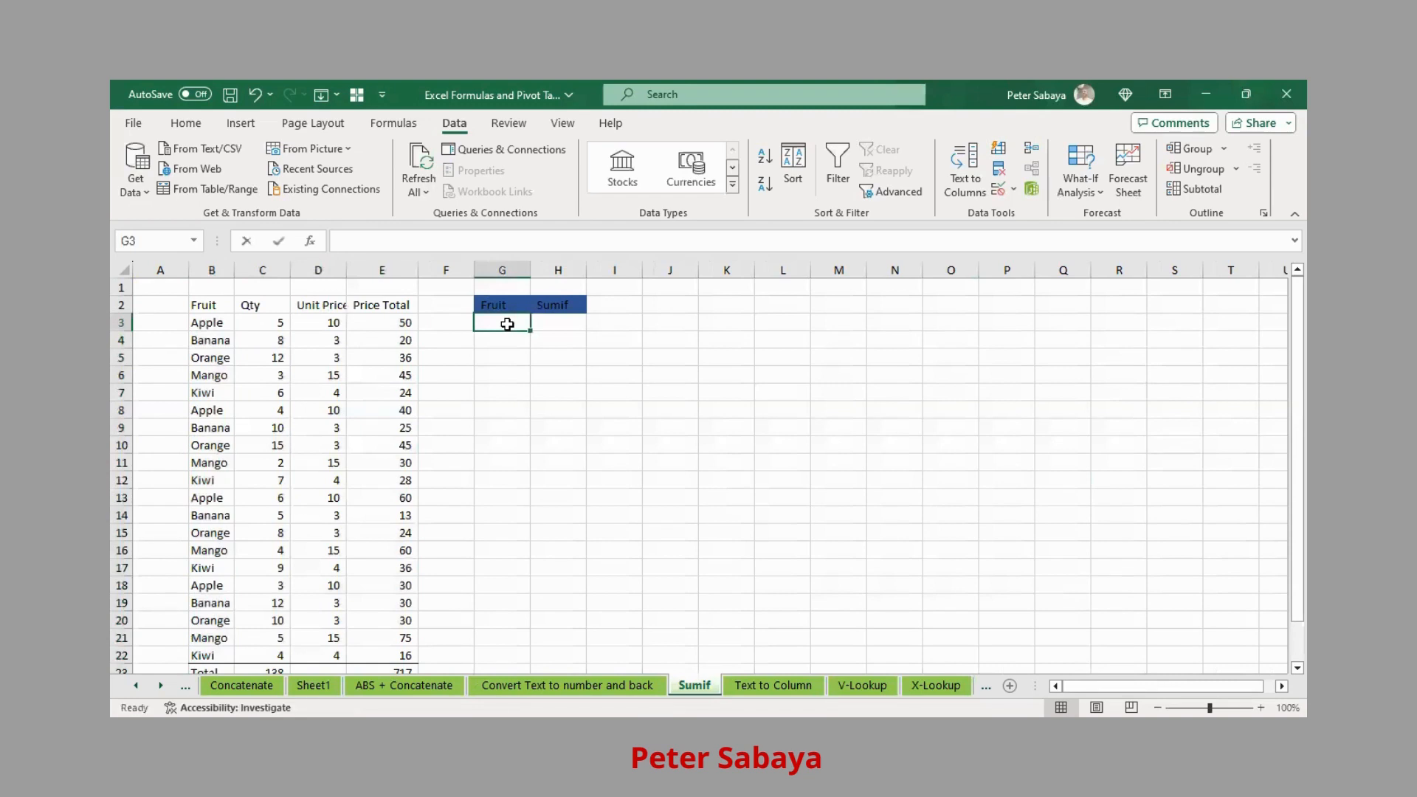
type("=uni")
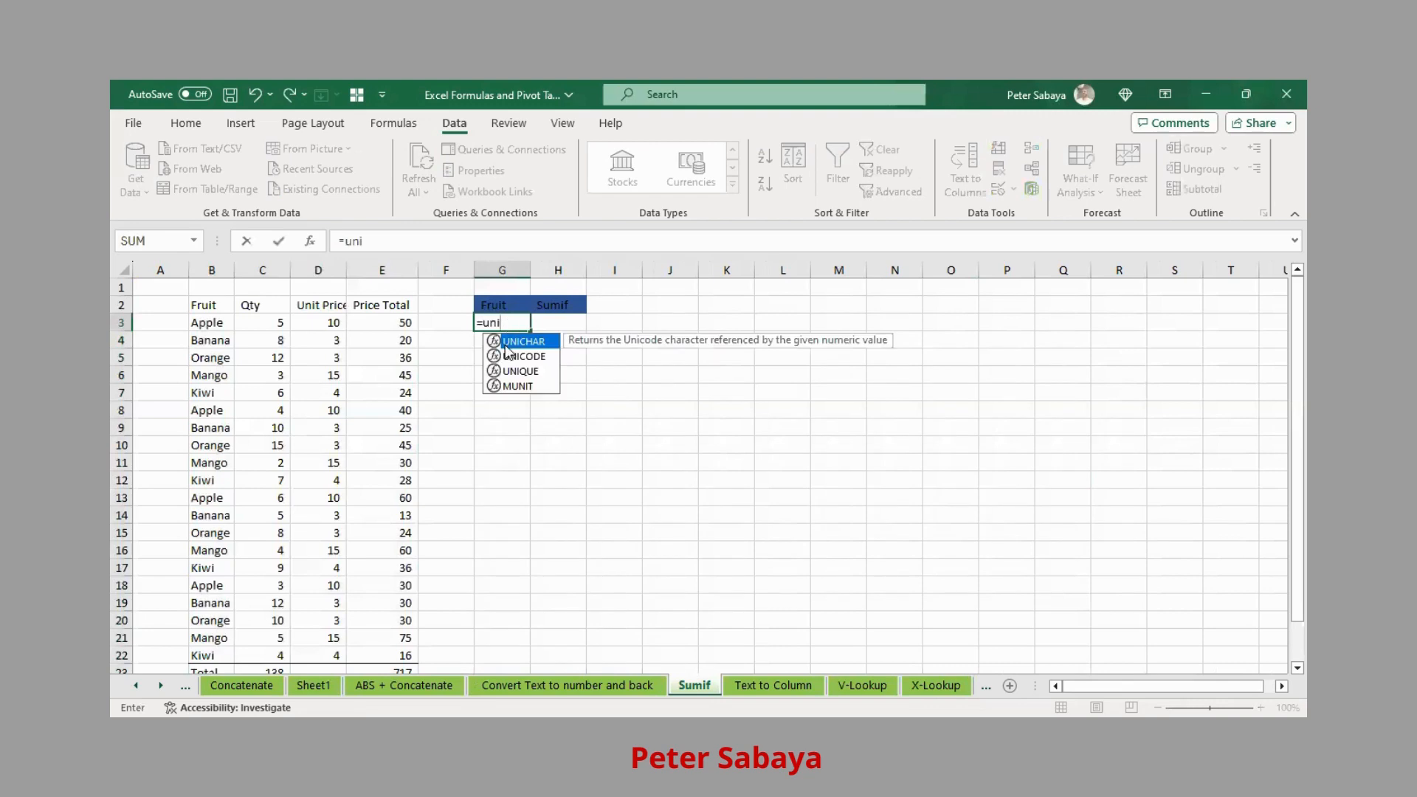
key("Down")
key("Down")
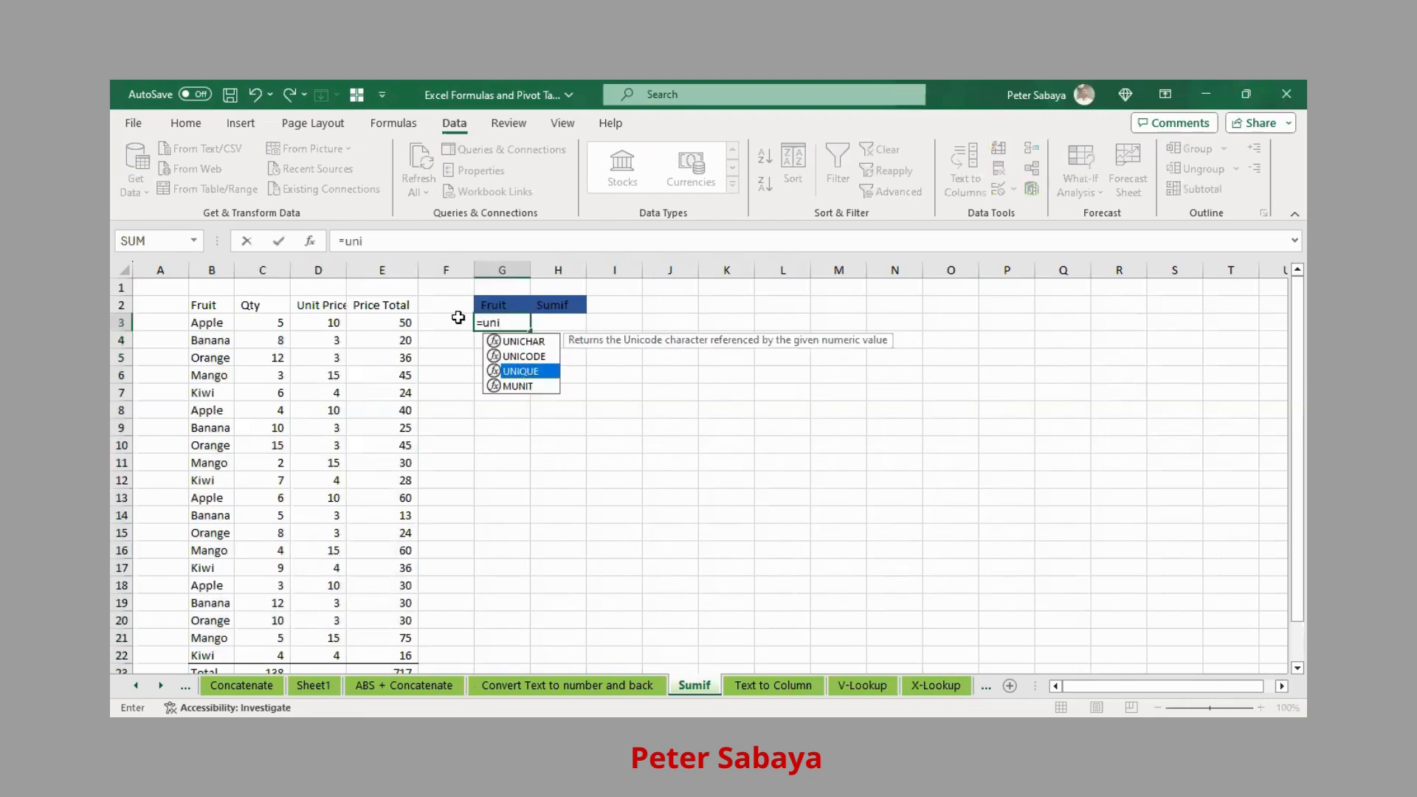
key("Tab")
left_click(205, 323)
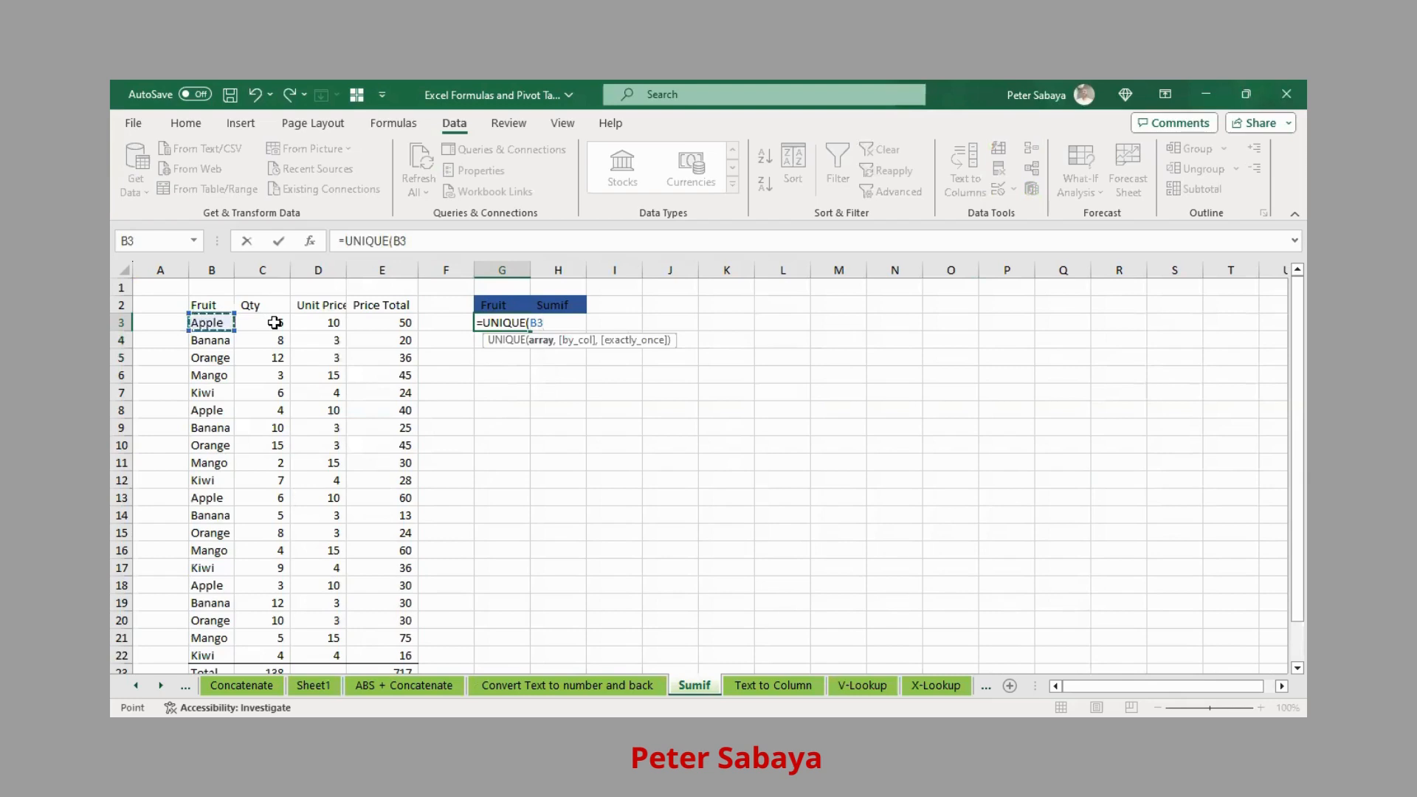
key("ctrl+shift+Down")
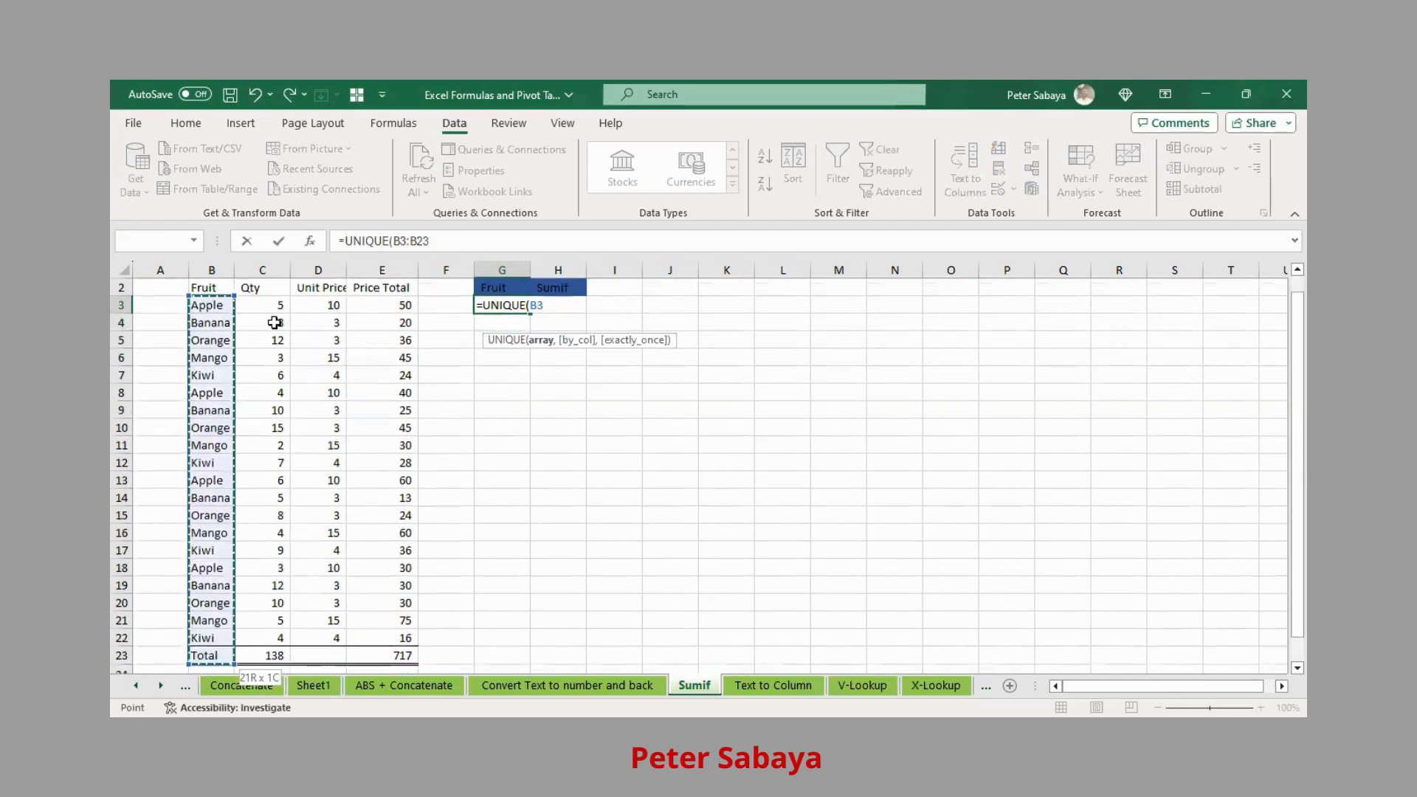
key("shift+Up")
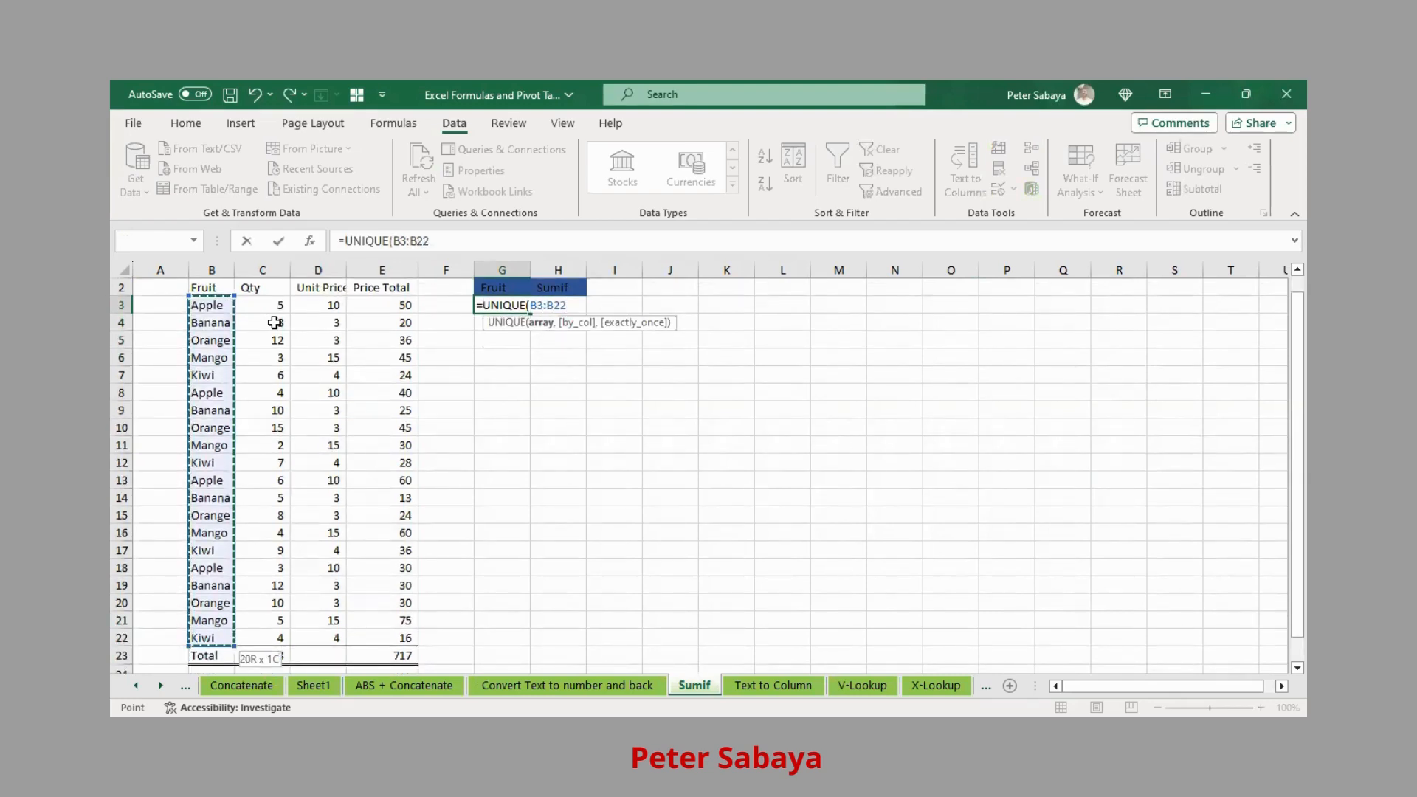
key("Return")
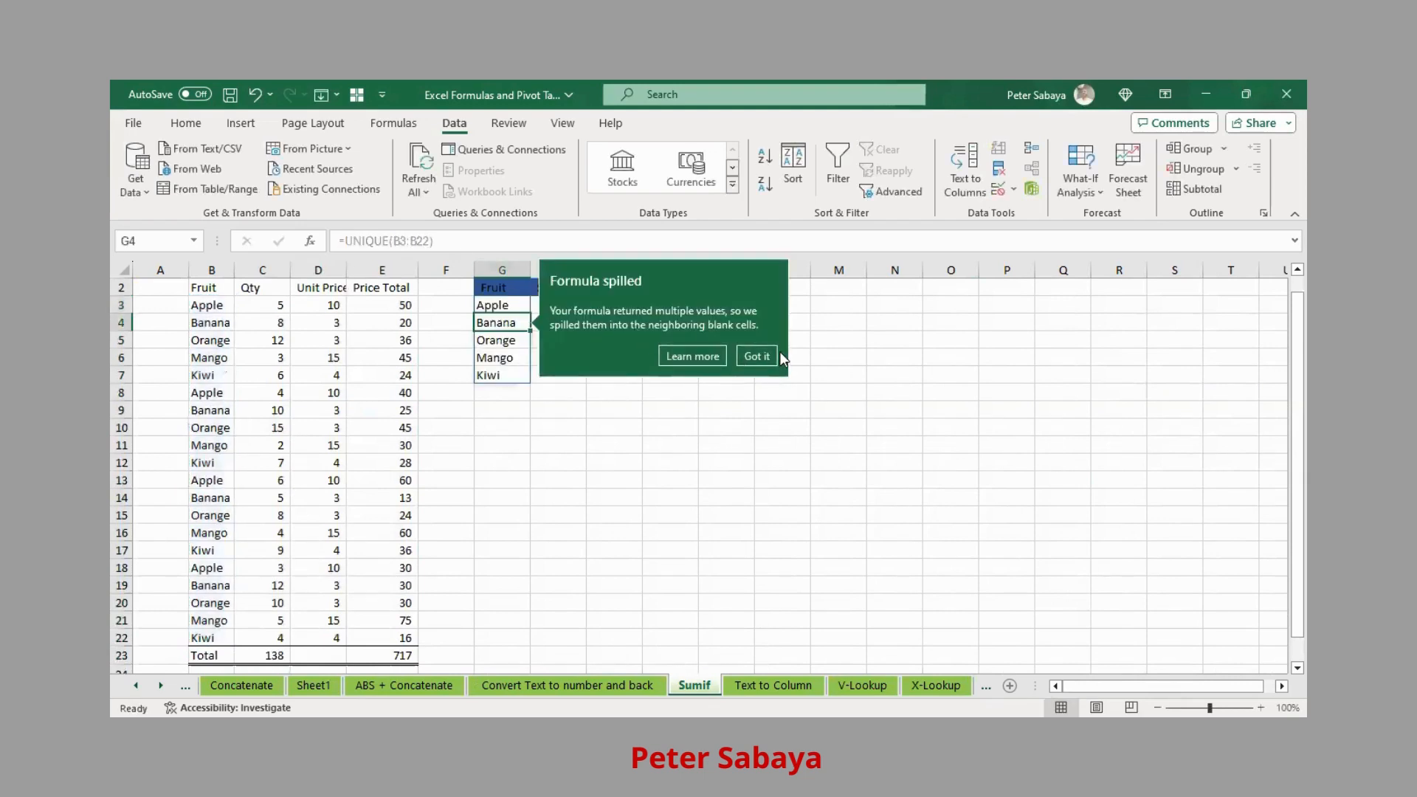
left_click(504, 443)
left_click_drag(501, 298, 488, 370)
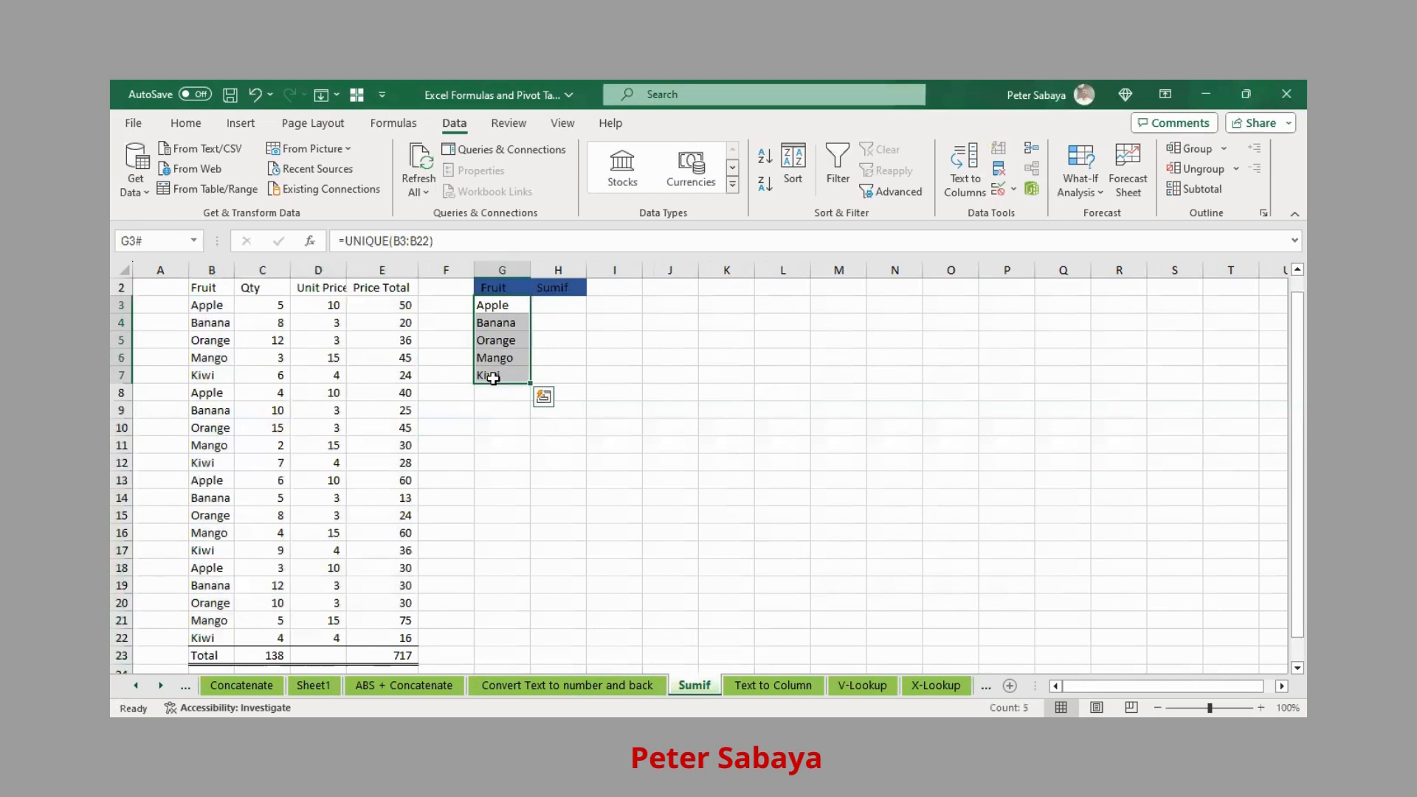
key("Delete")
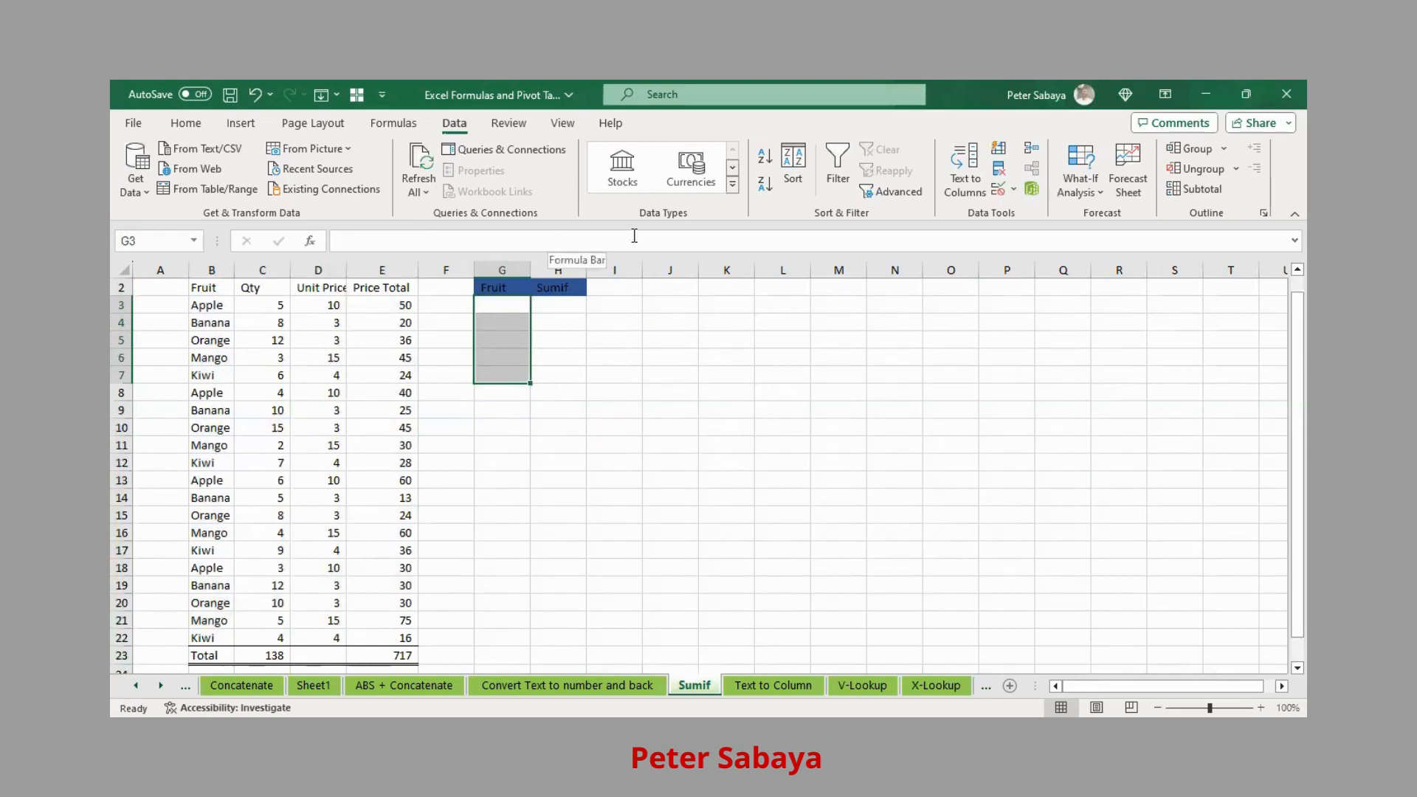
- Copy fruit names B3:B22, excluding the Total row, with G3 as the destination
left_click(484, 306)
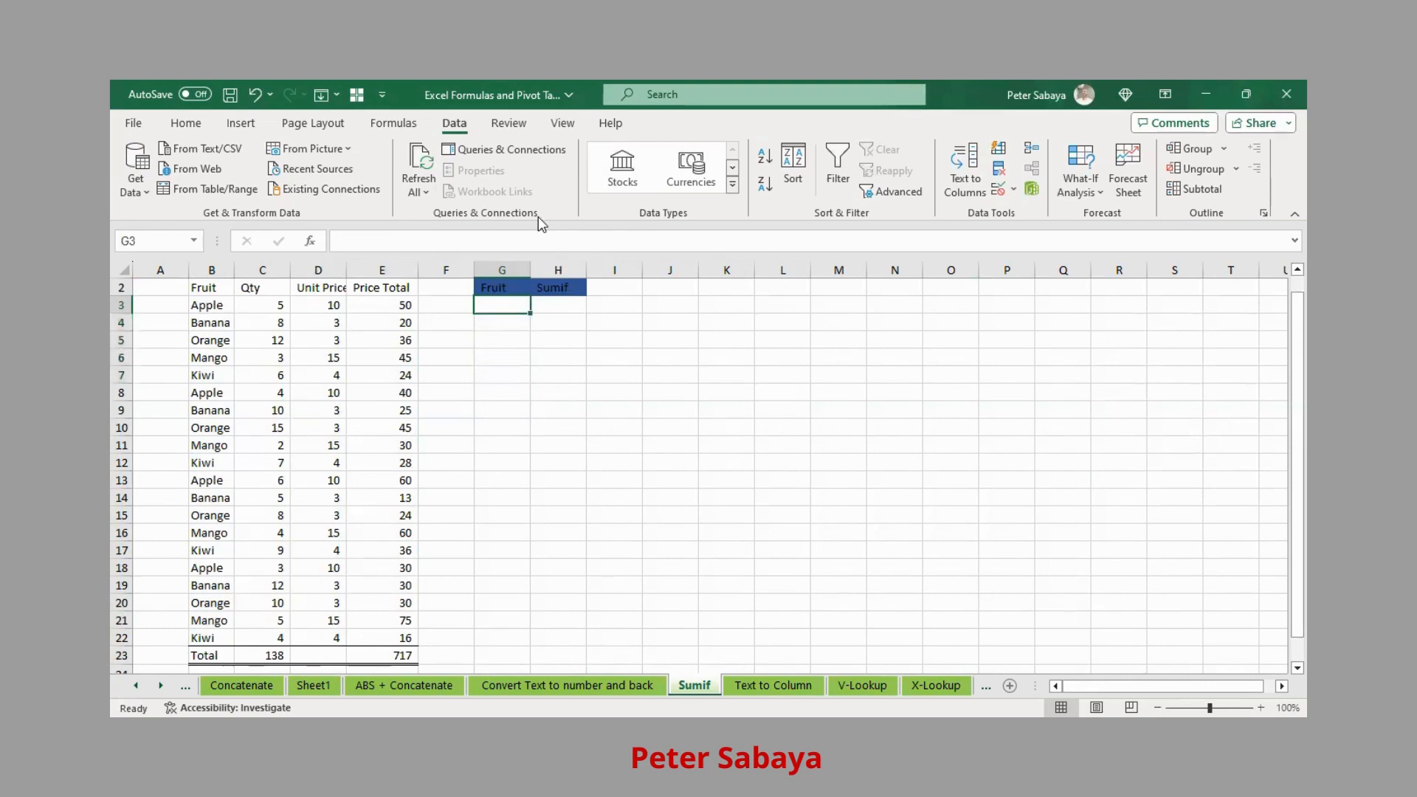
left_click(209, 305)
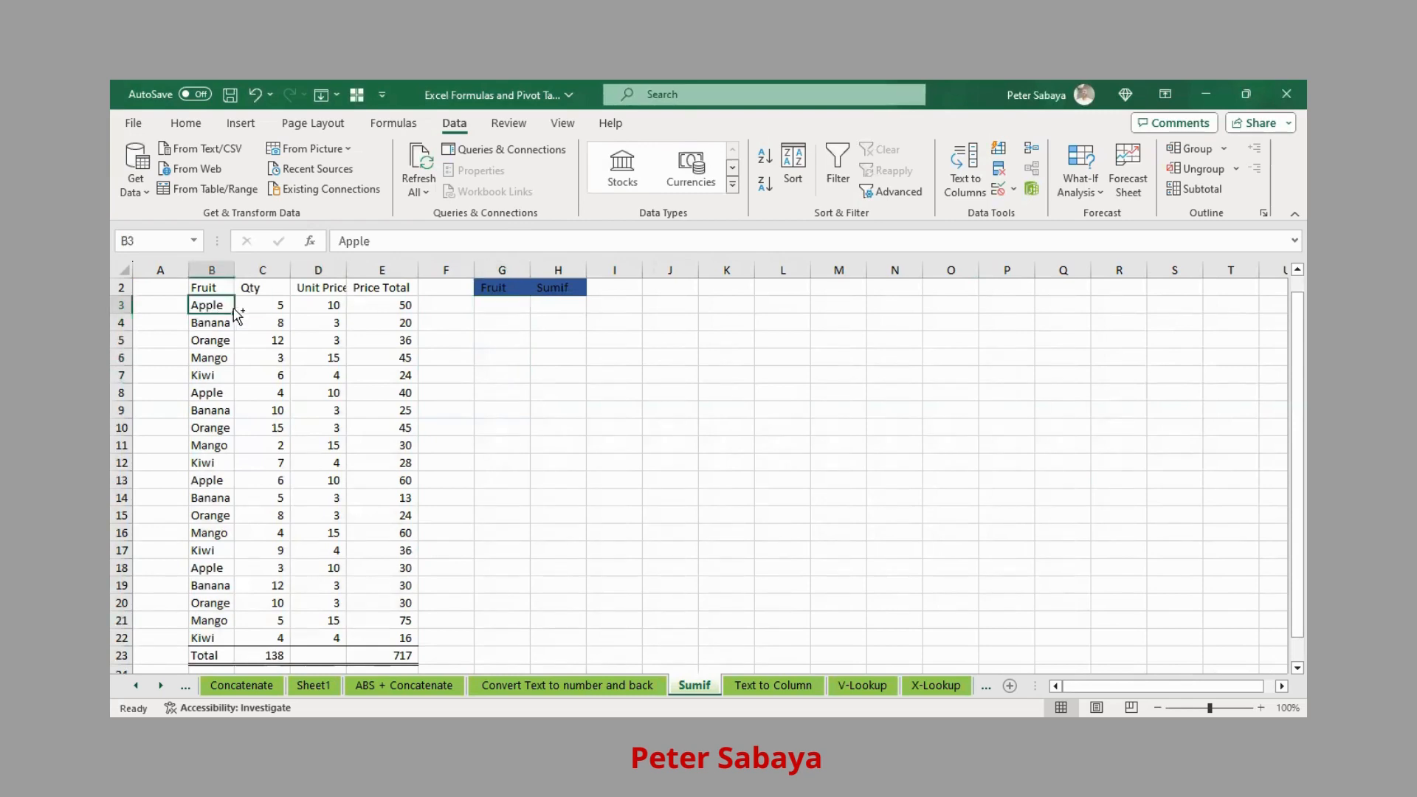
key("ctrl+shift+Down")
key("shift+Up")
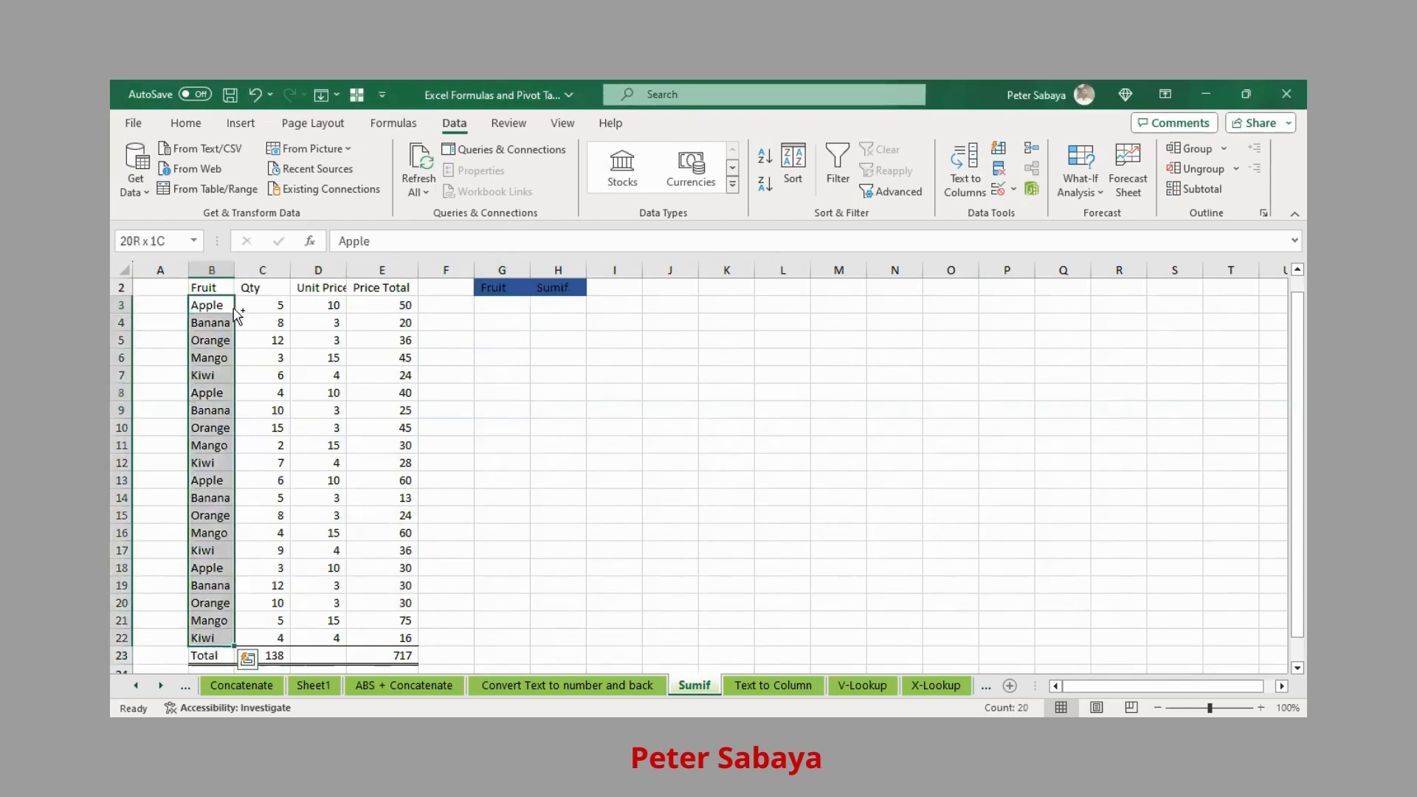
key("ctrl+q")
left_click(235, 310)
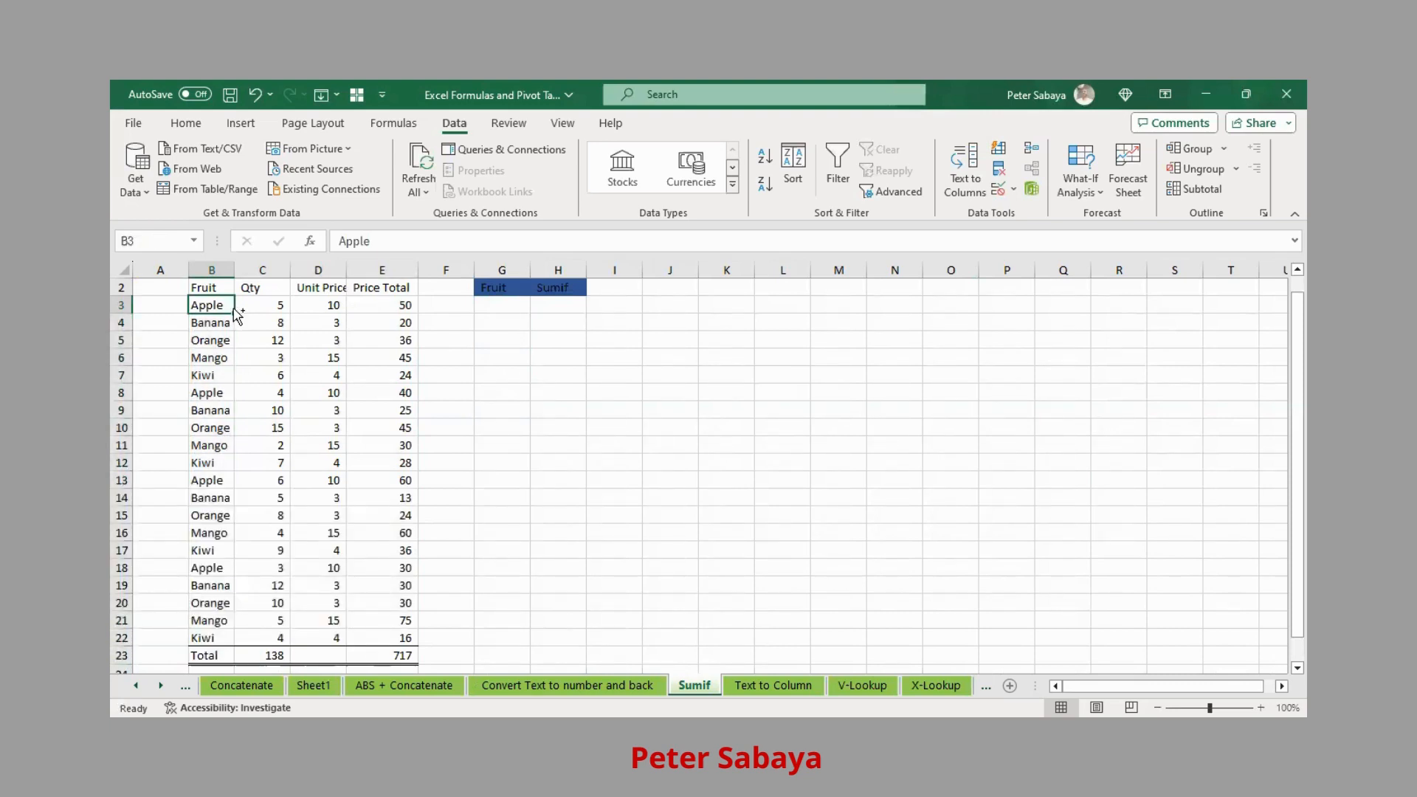
key("ctrl+shift+Down")
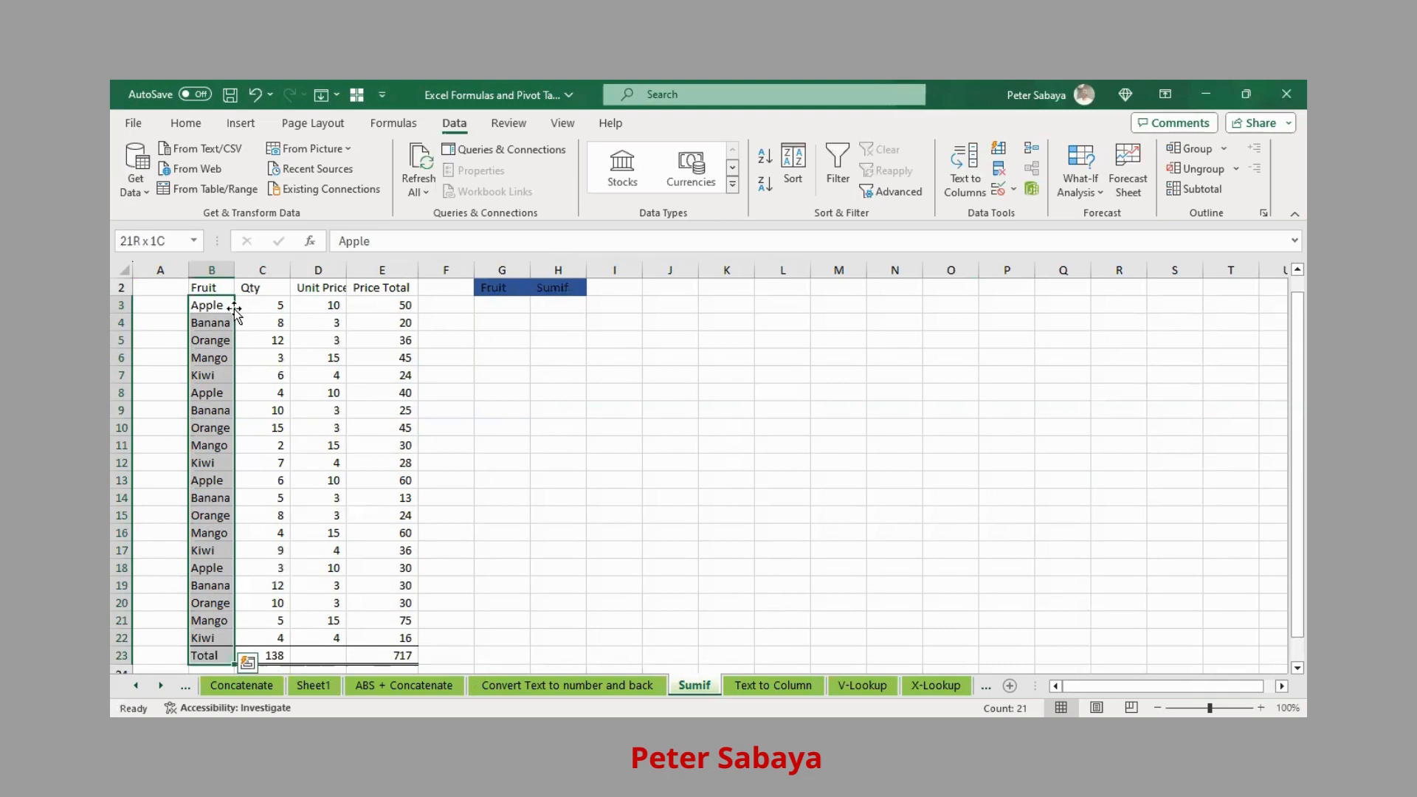
key("shift+Up")
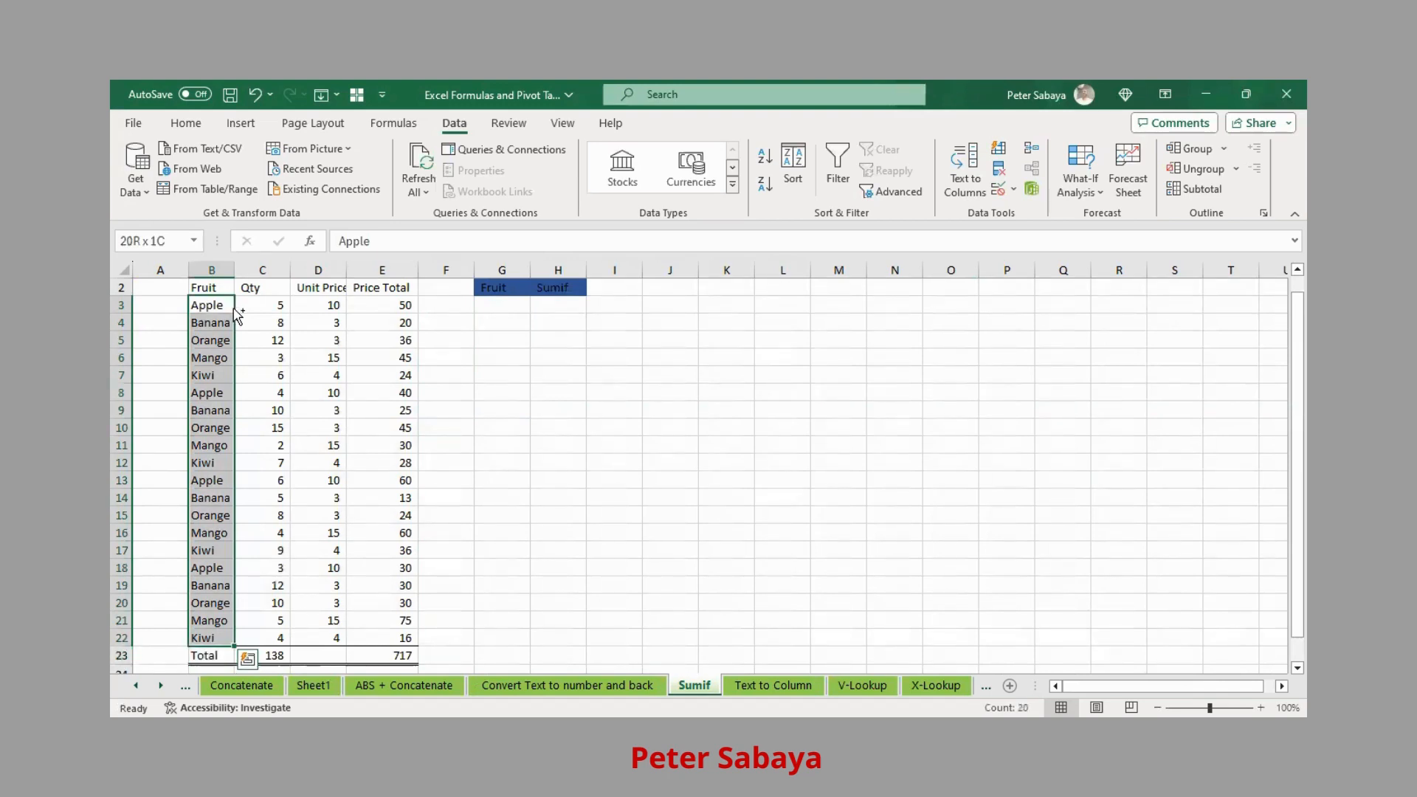
key("ctrl+c")
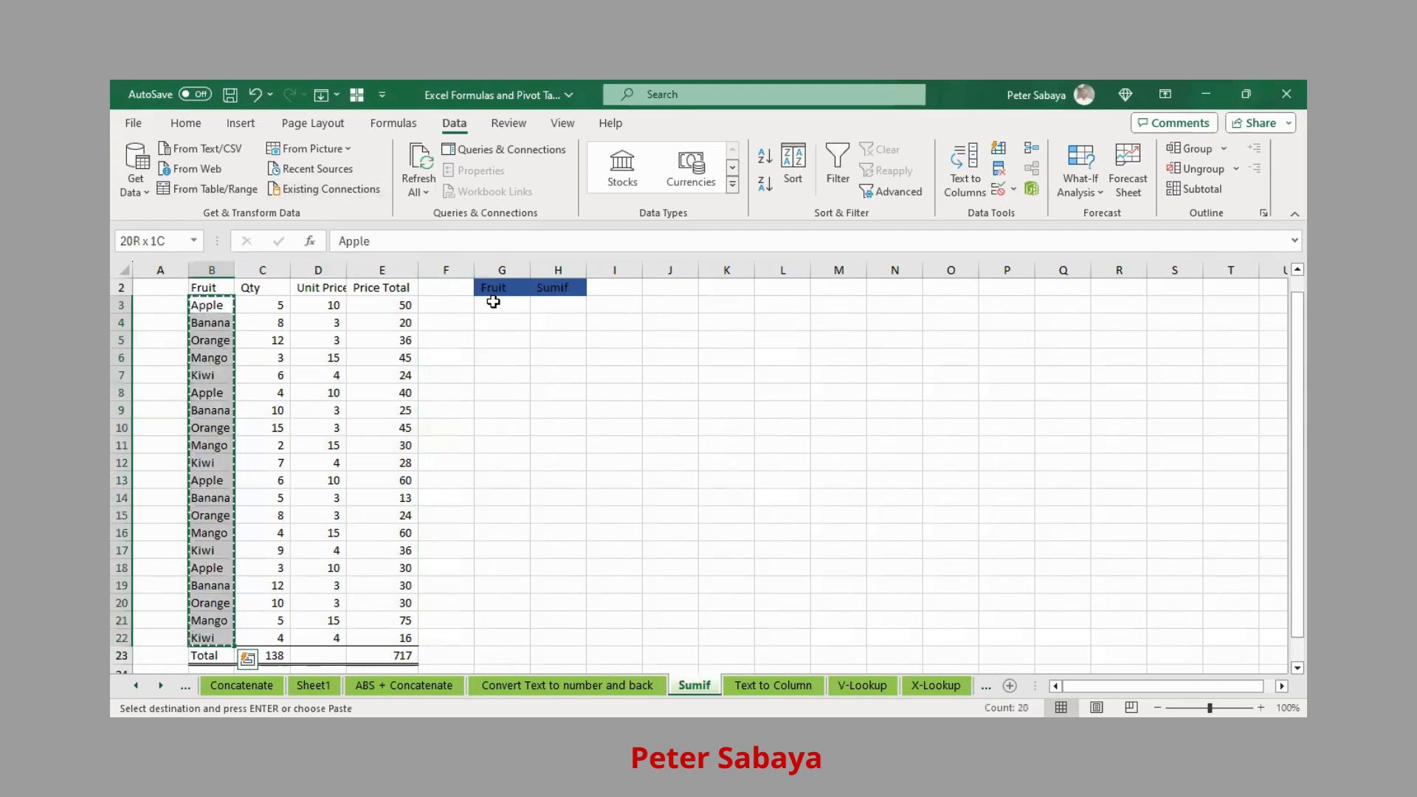
left_click(496, 303)
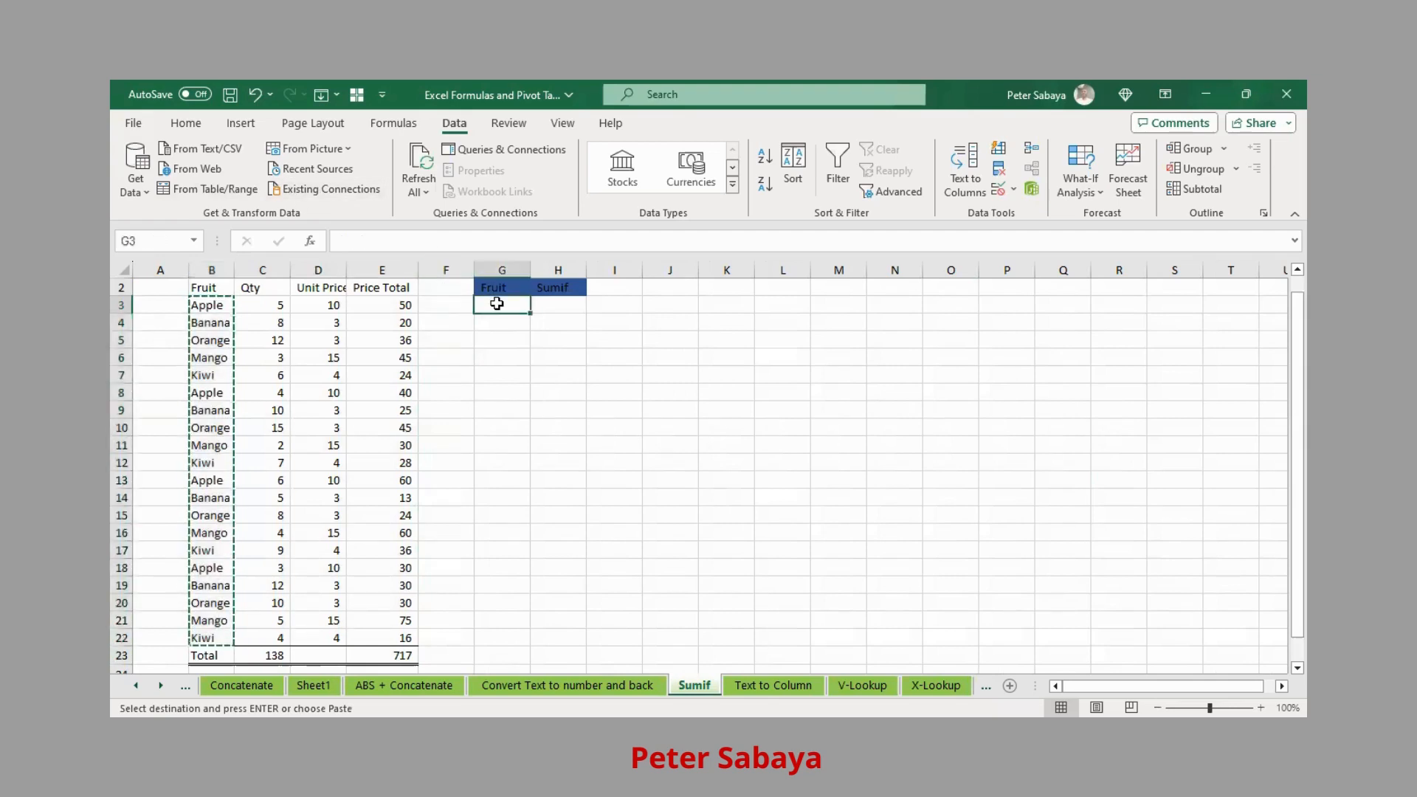
- Paste the 20 fruit names into G3:G22 and reselect the pasted list
left_click(185, 122)
left_click(135, 157)
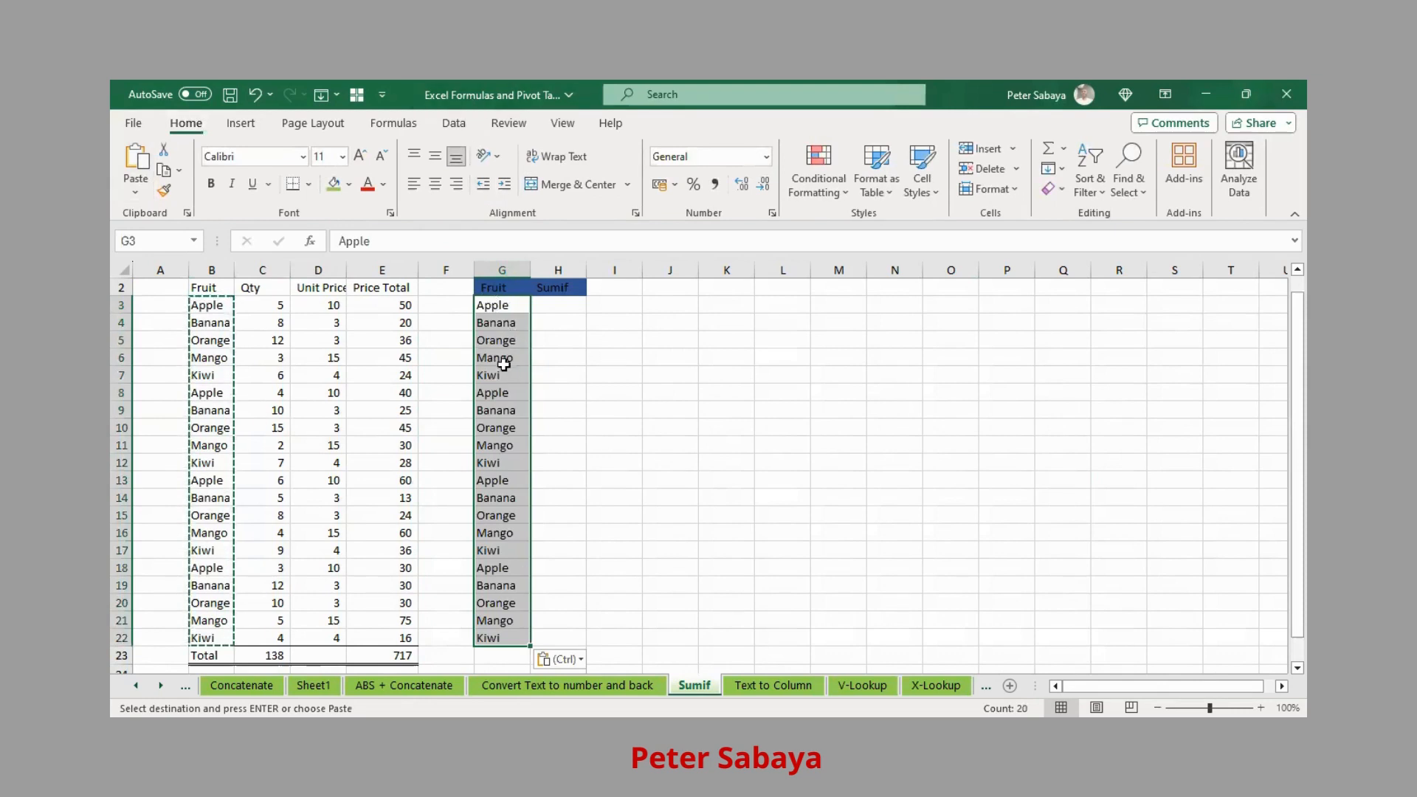
left_click(511, 307)
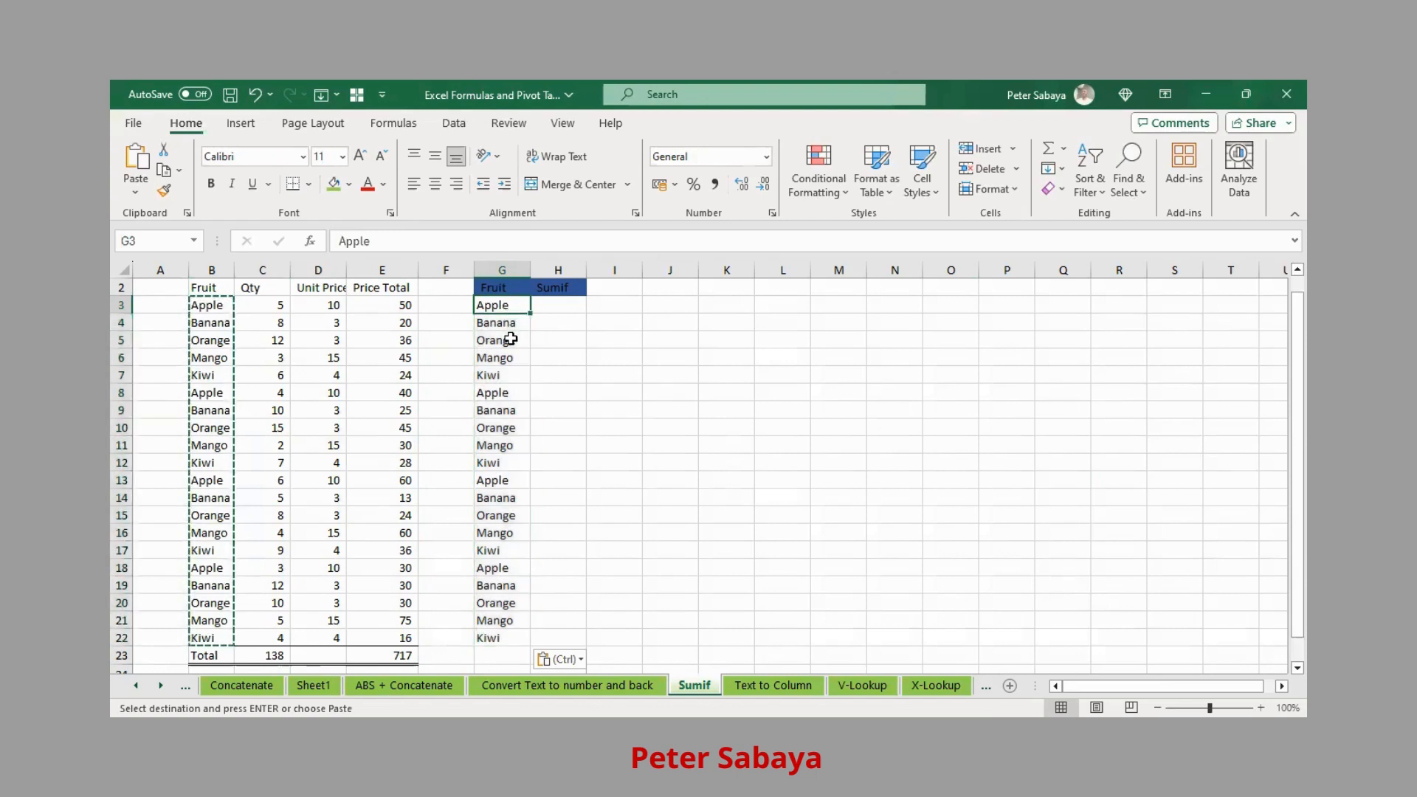
left_click(502, 484)
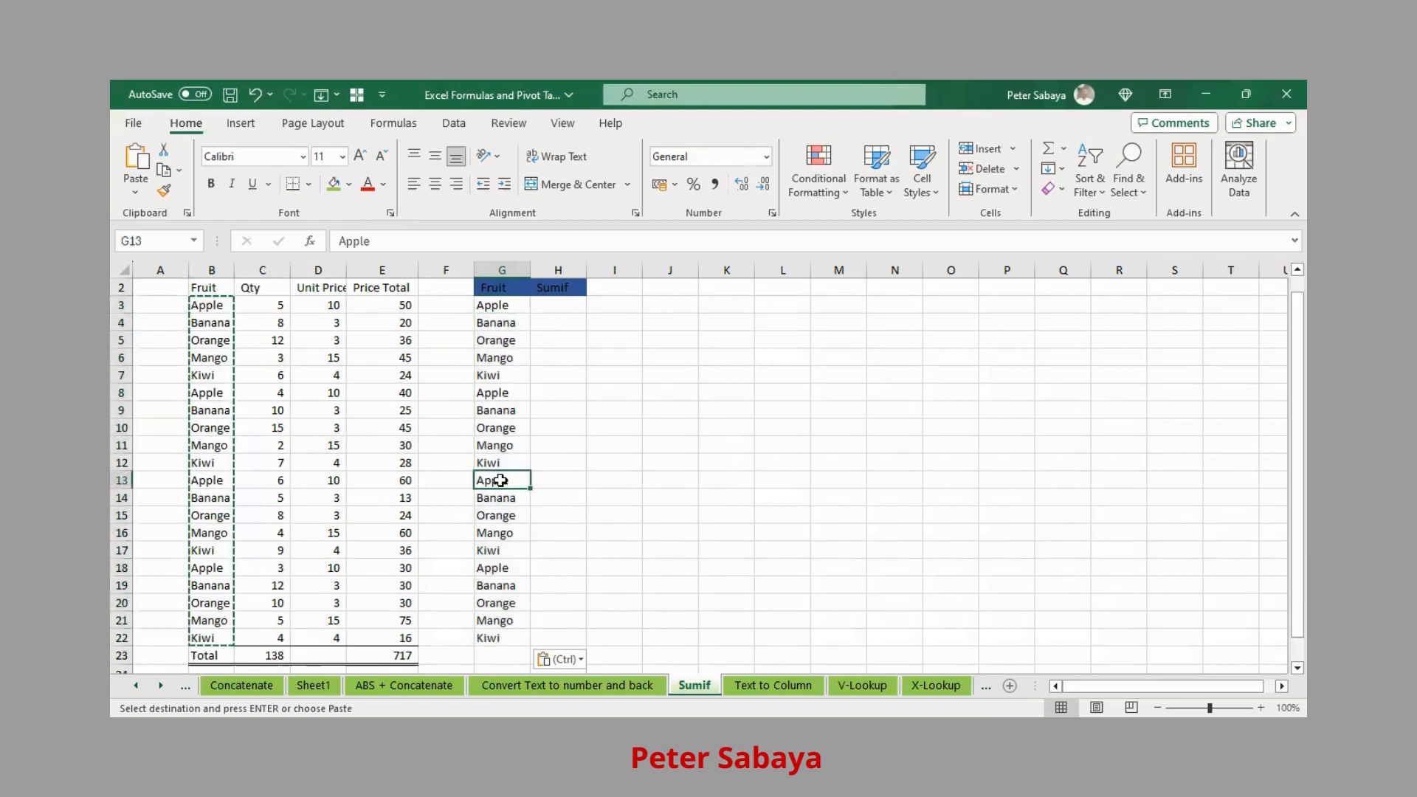
left_click(513, 306)
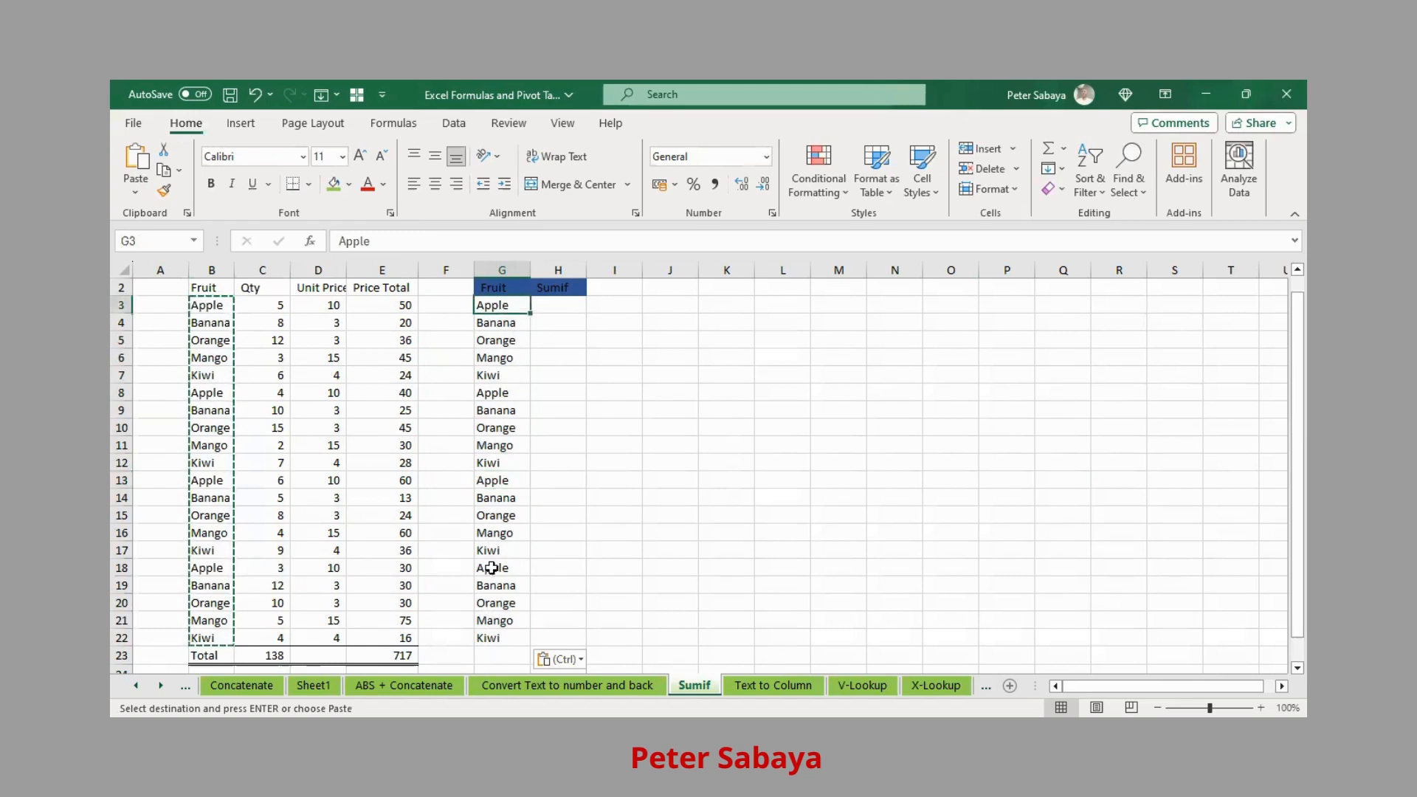
left_click(507, 638, "shift")
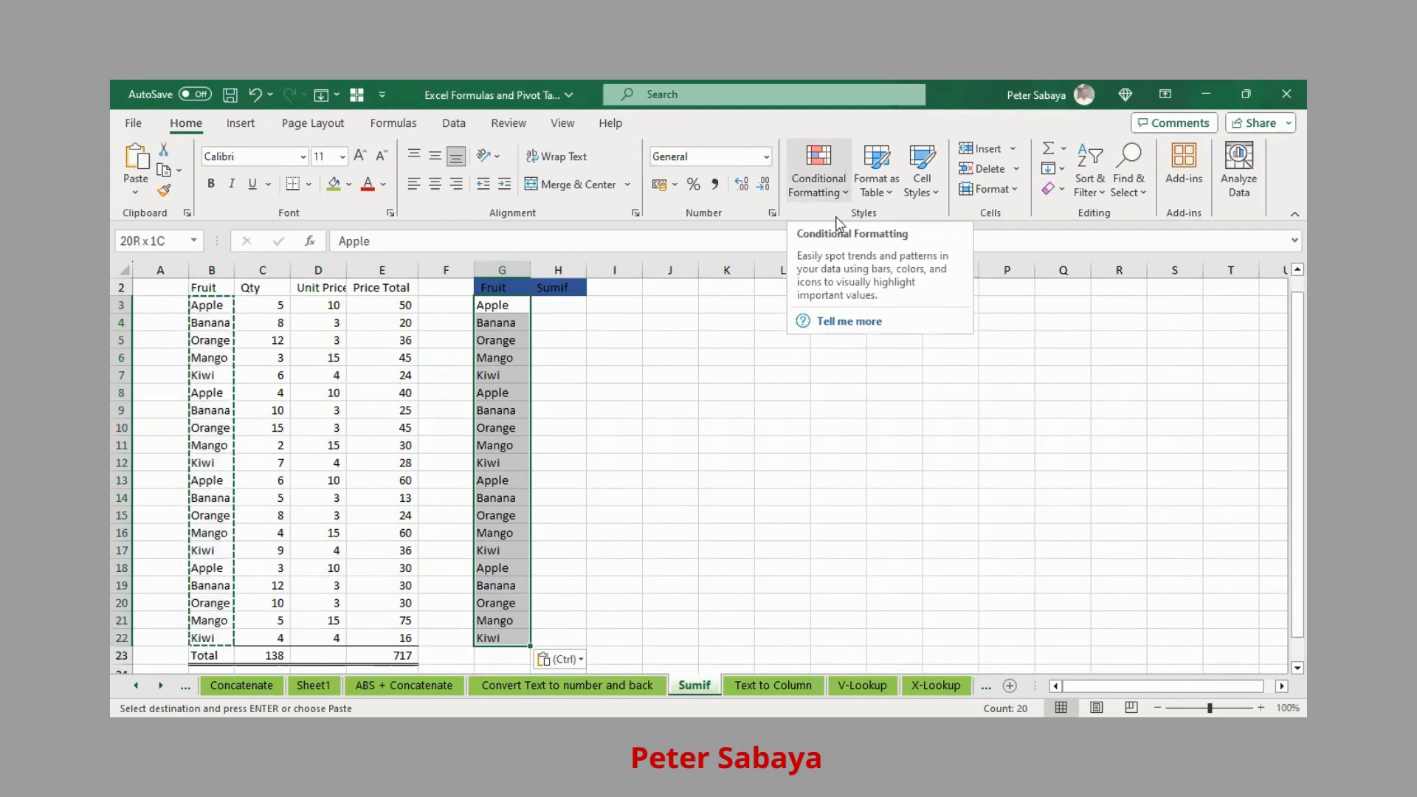
- Apply a Duplicate Values rule with Light Red Fill and Dark Red Text to G3:G22
left_click(827, 170)
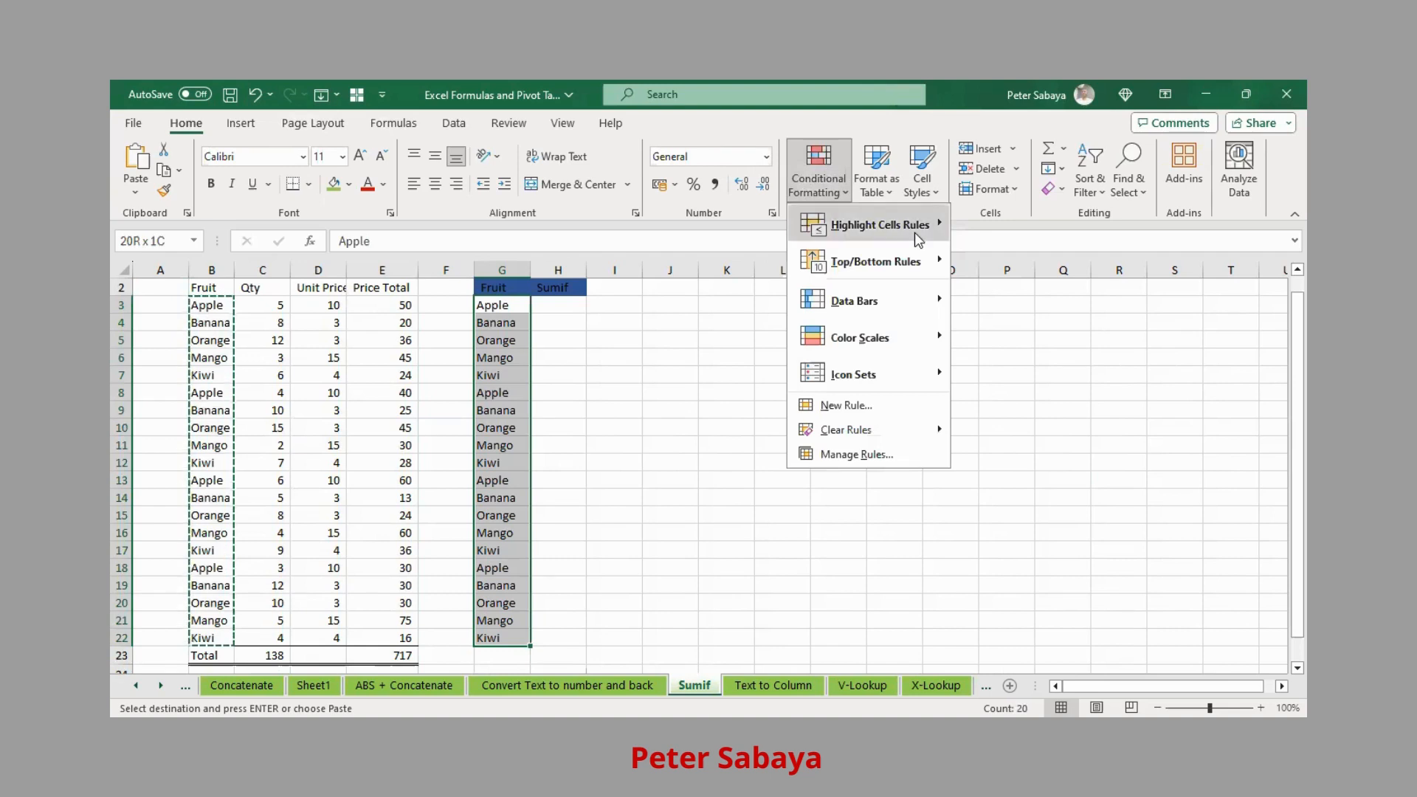
mouse_move(919, 234)
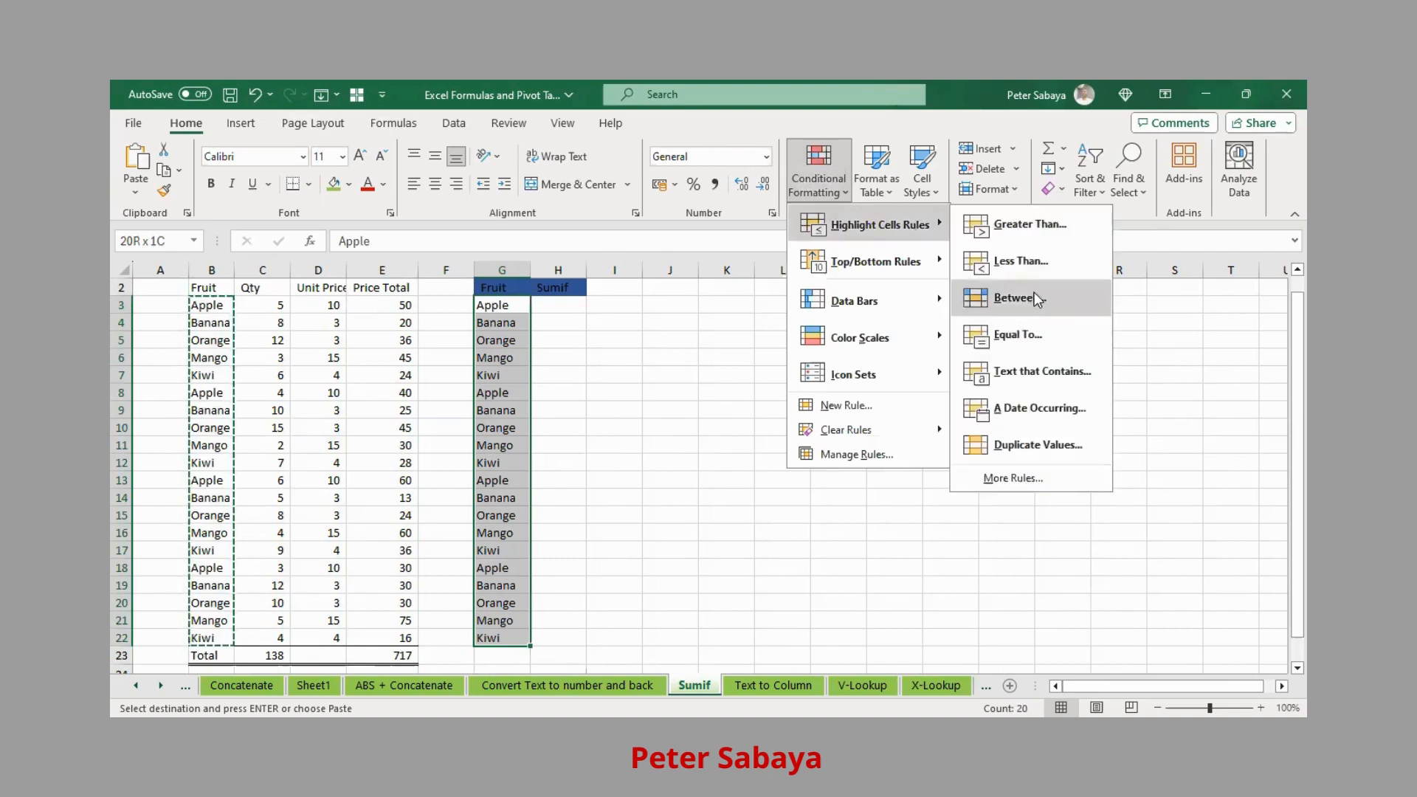
left_click(1051, 448)
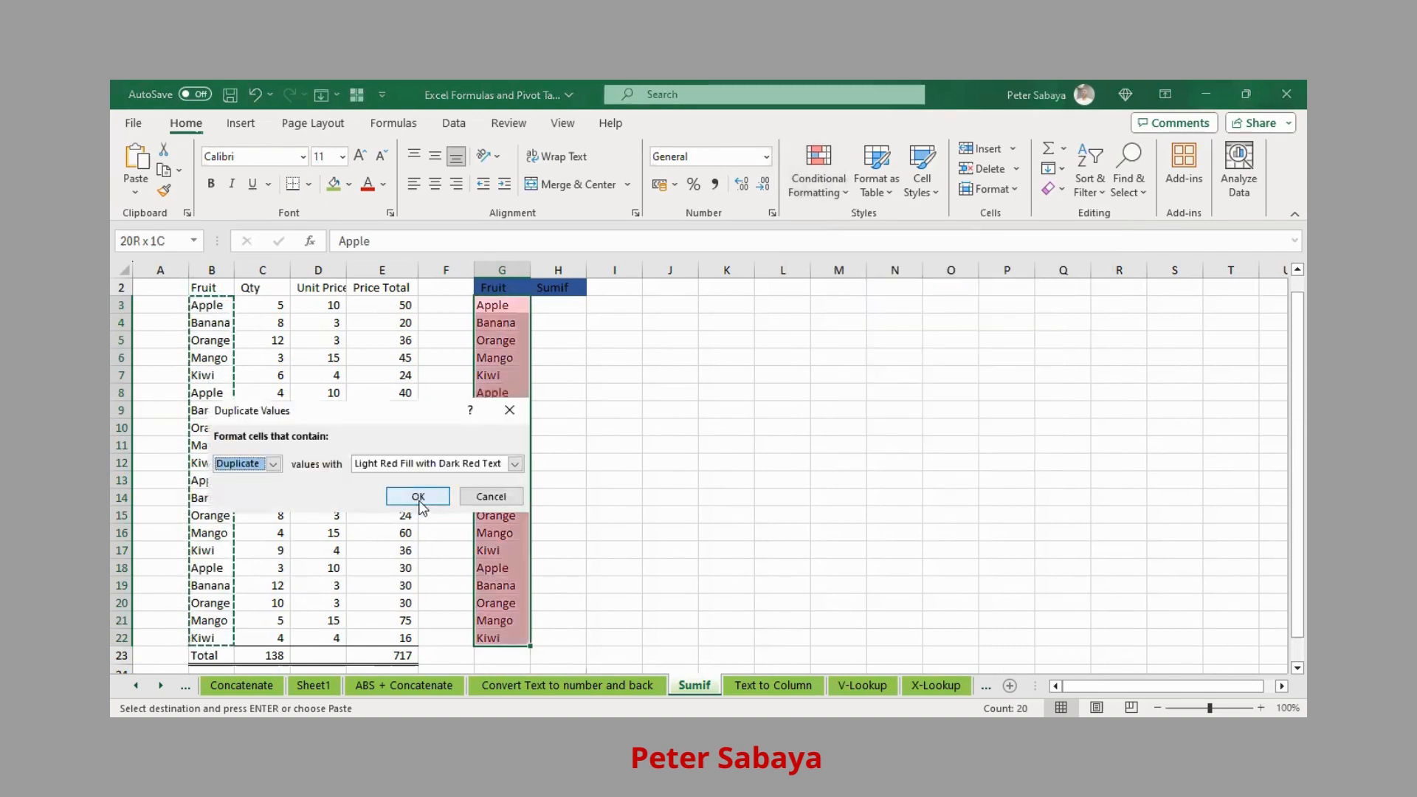
left_click(417, 496)
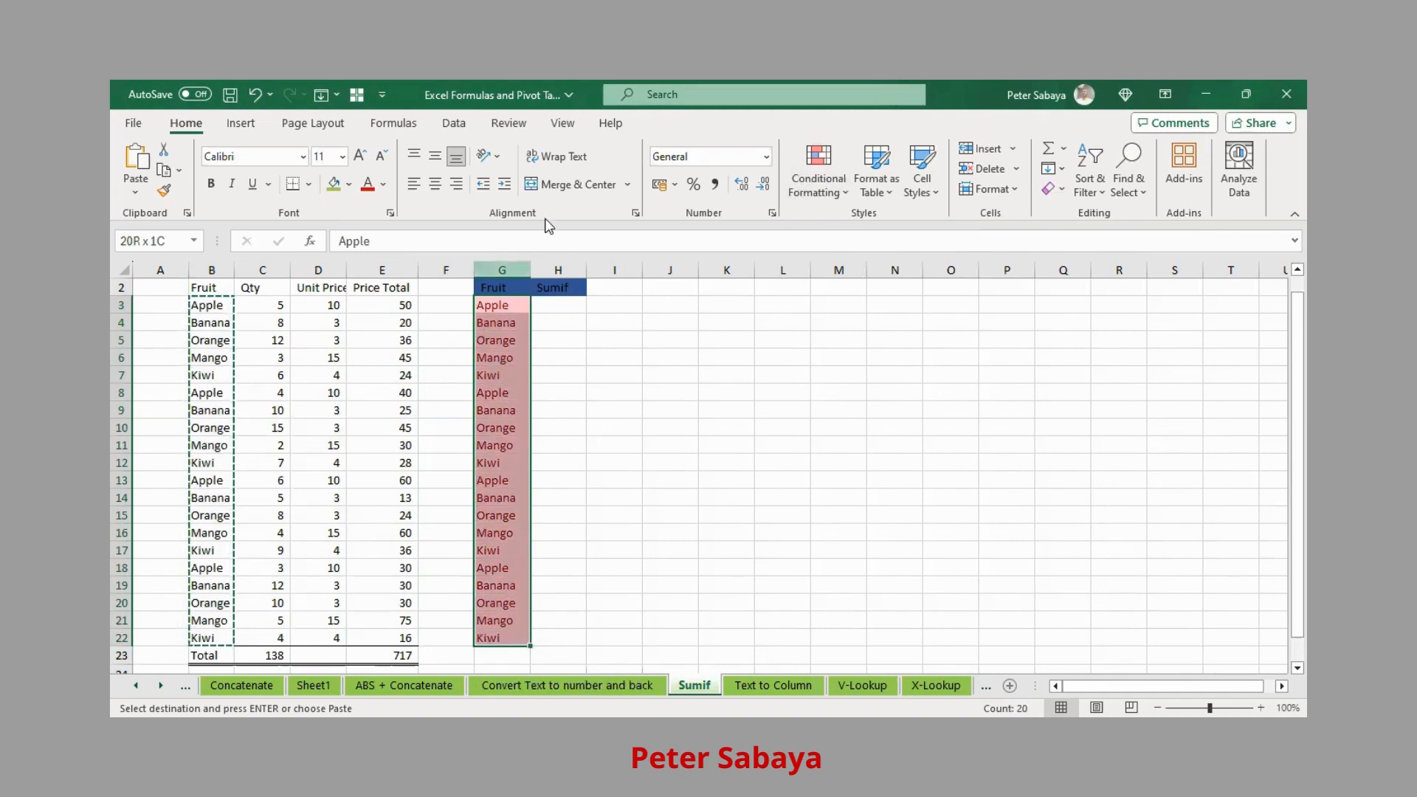
- Remove duplicates from the column G list only, keeping Apple, Banana, Orange, Mango and Kiwi
left_click(454, 116)
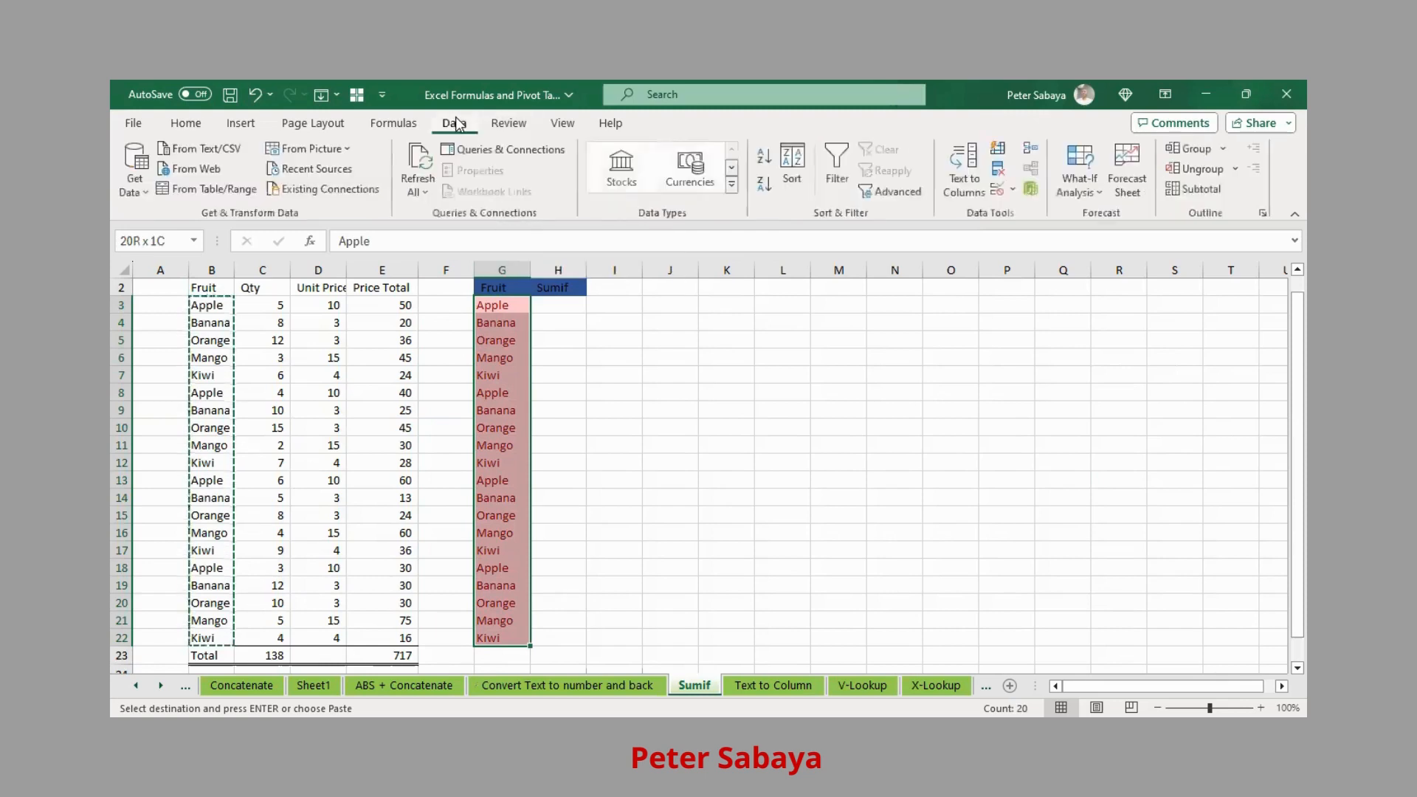
left_click(1004, 181)
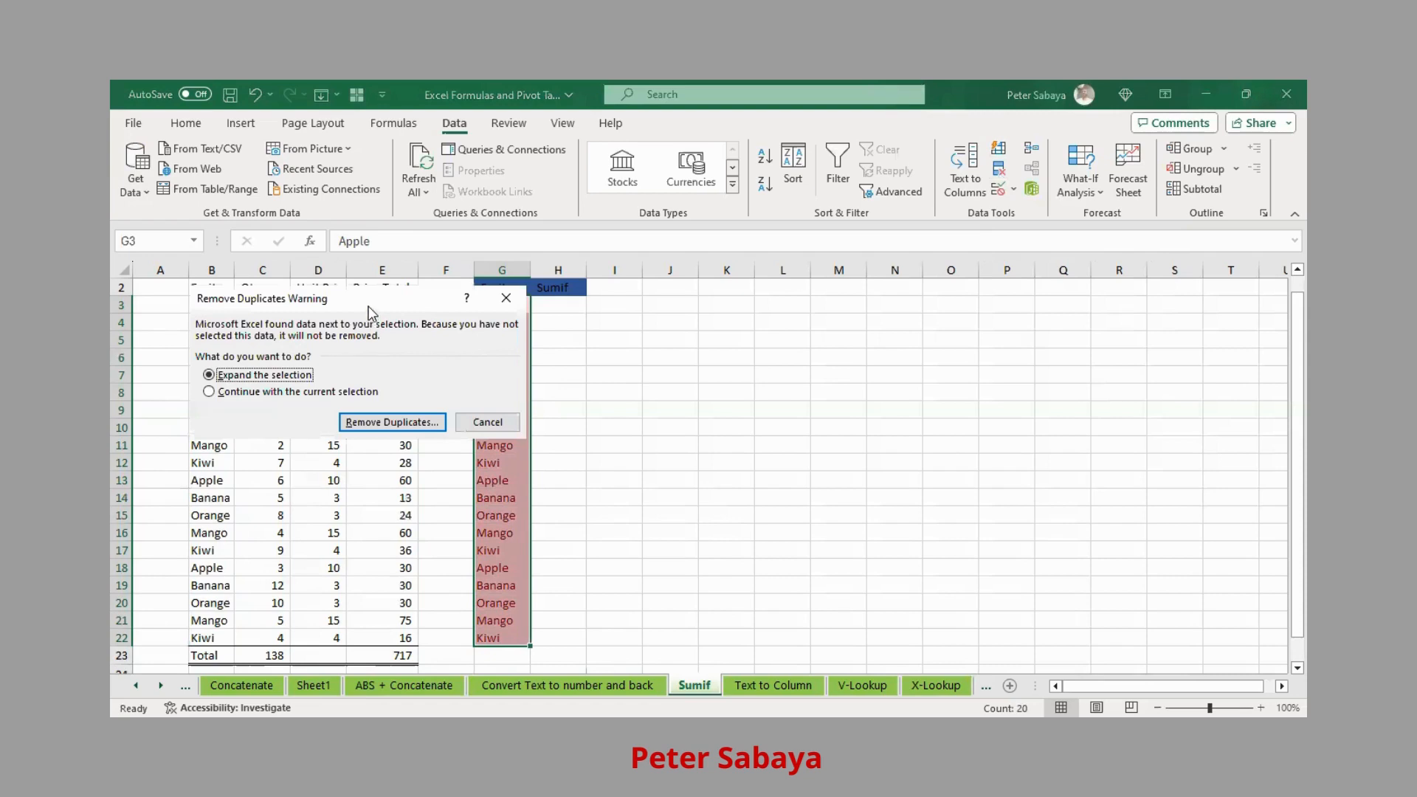
left_click_drag(369, 299, 625, 313)
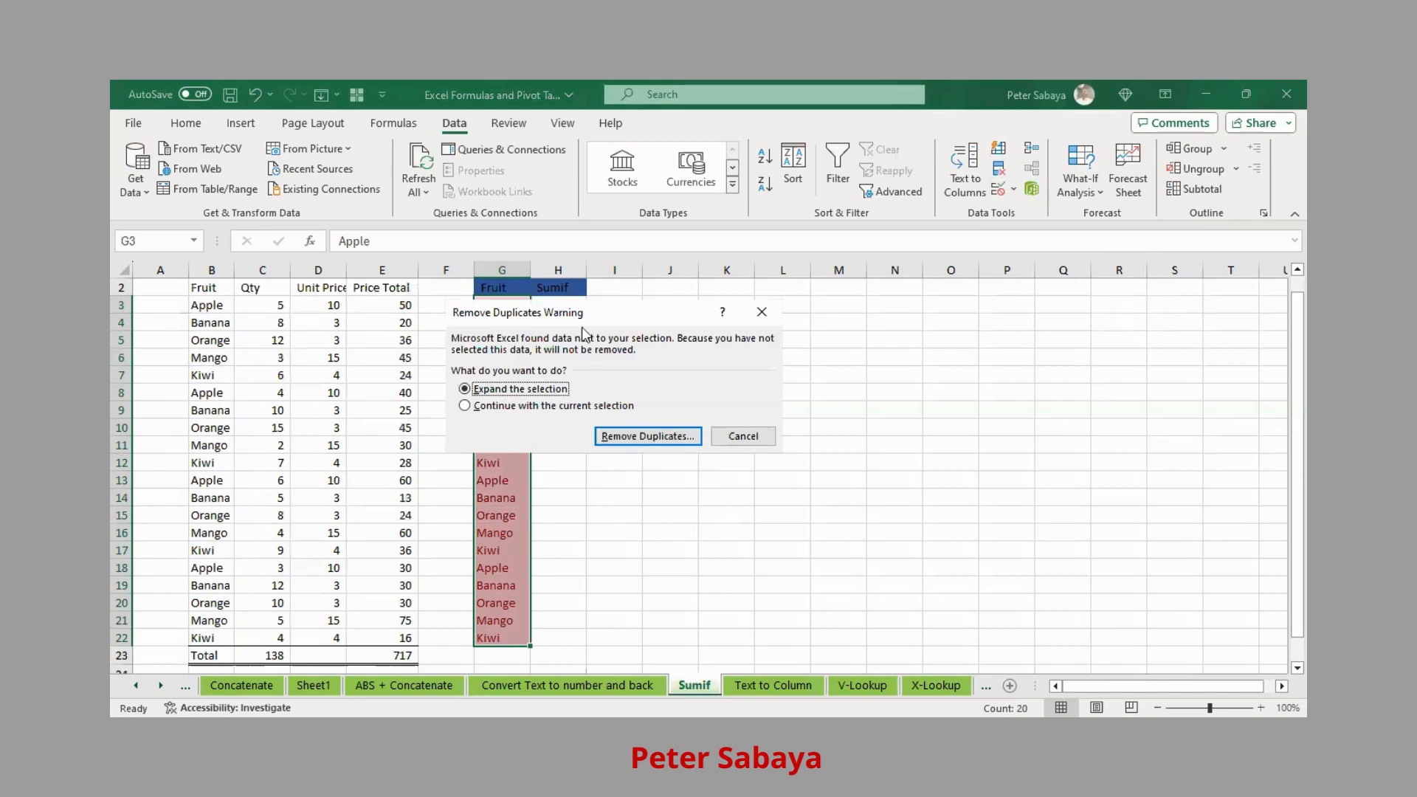
left_click_drag(629, 312, 643, 264)
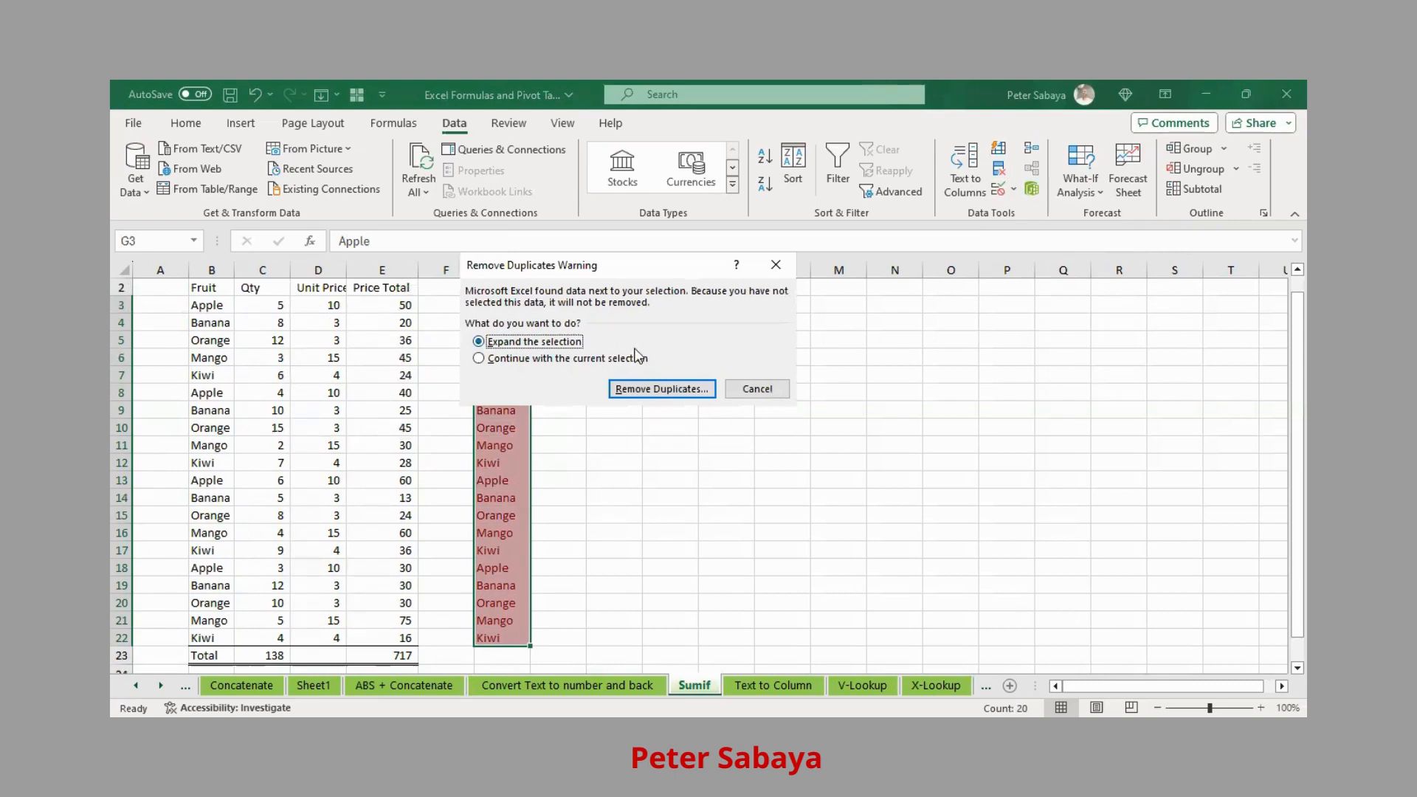
left_click(480, 360)
left_click(671, 391)
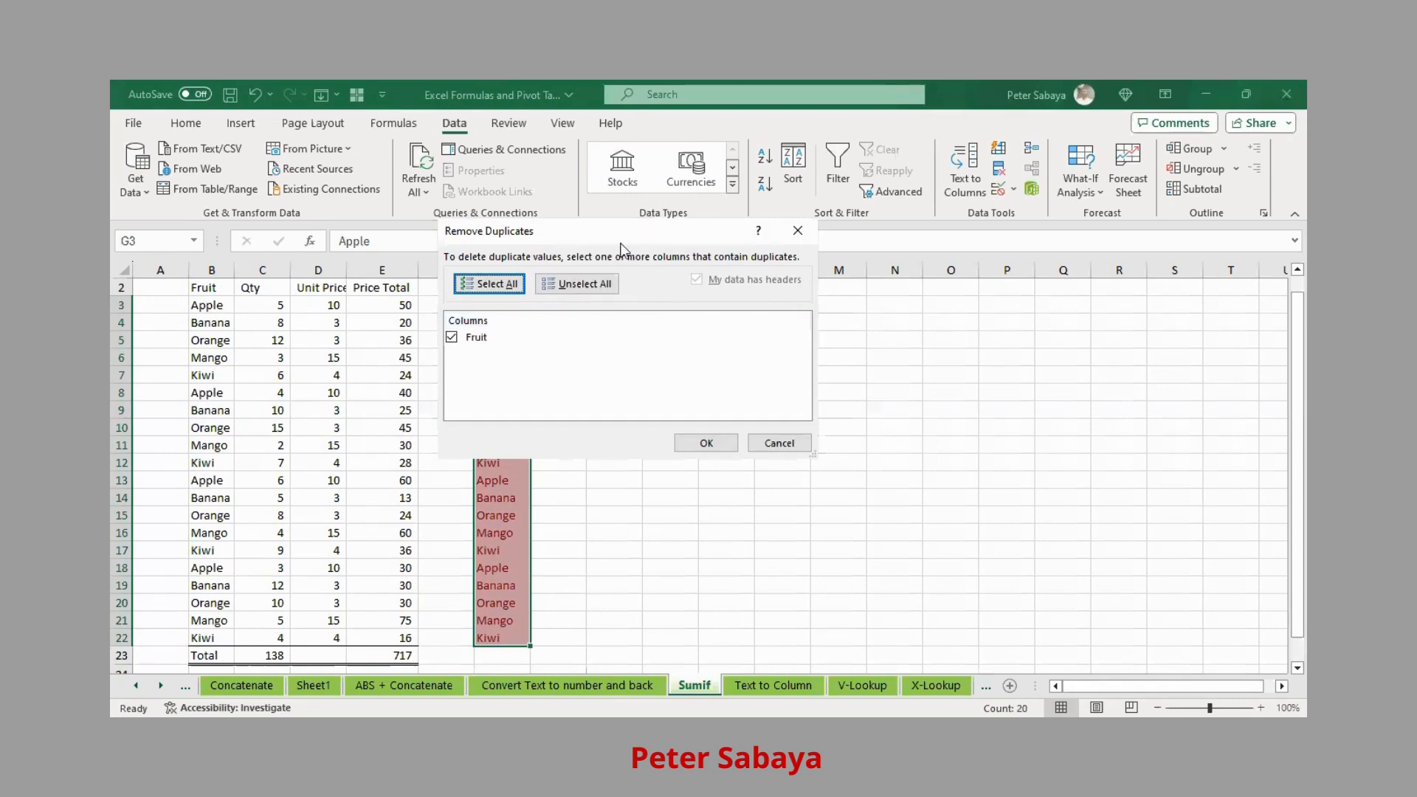
left_click_drag(620, 244, 630, 160)
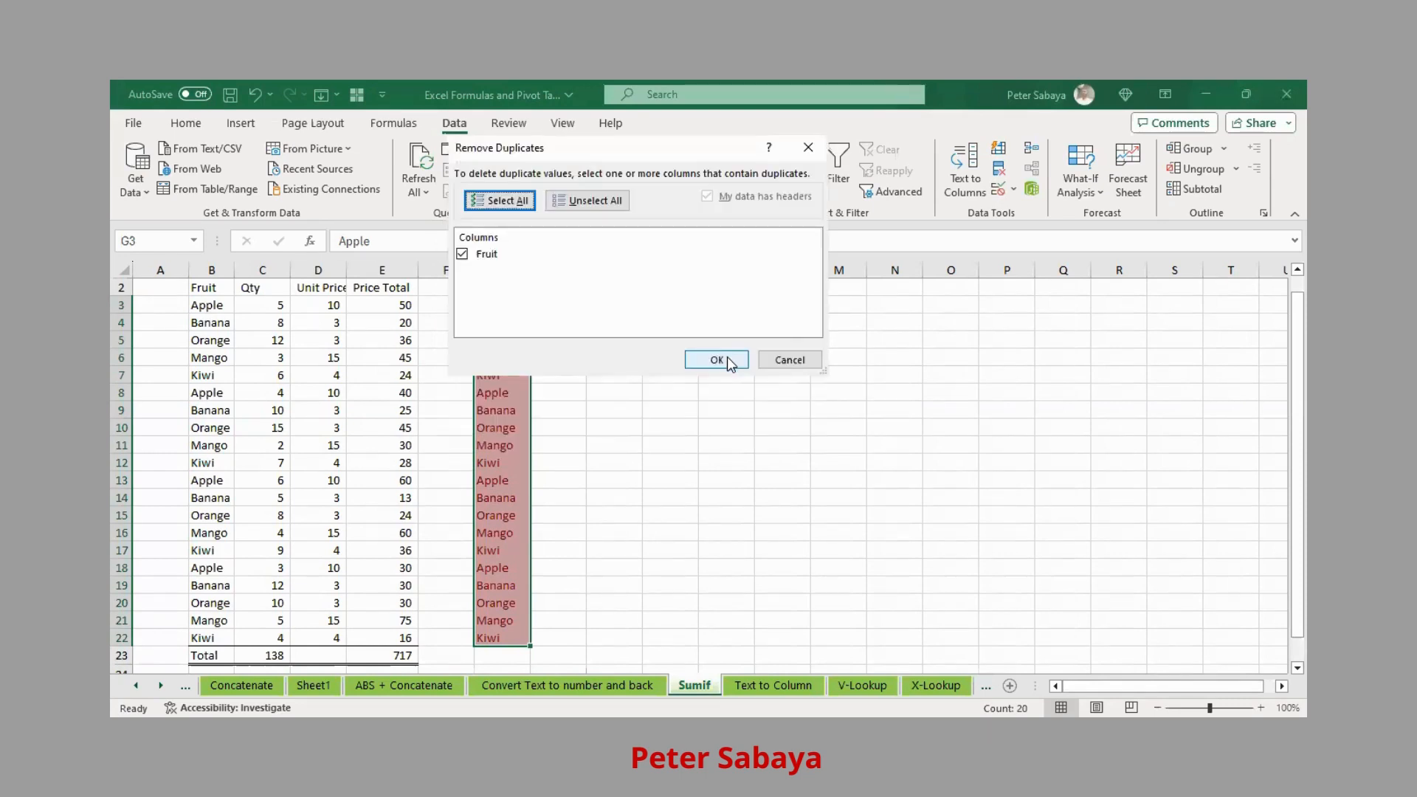
left_click(727, 360)
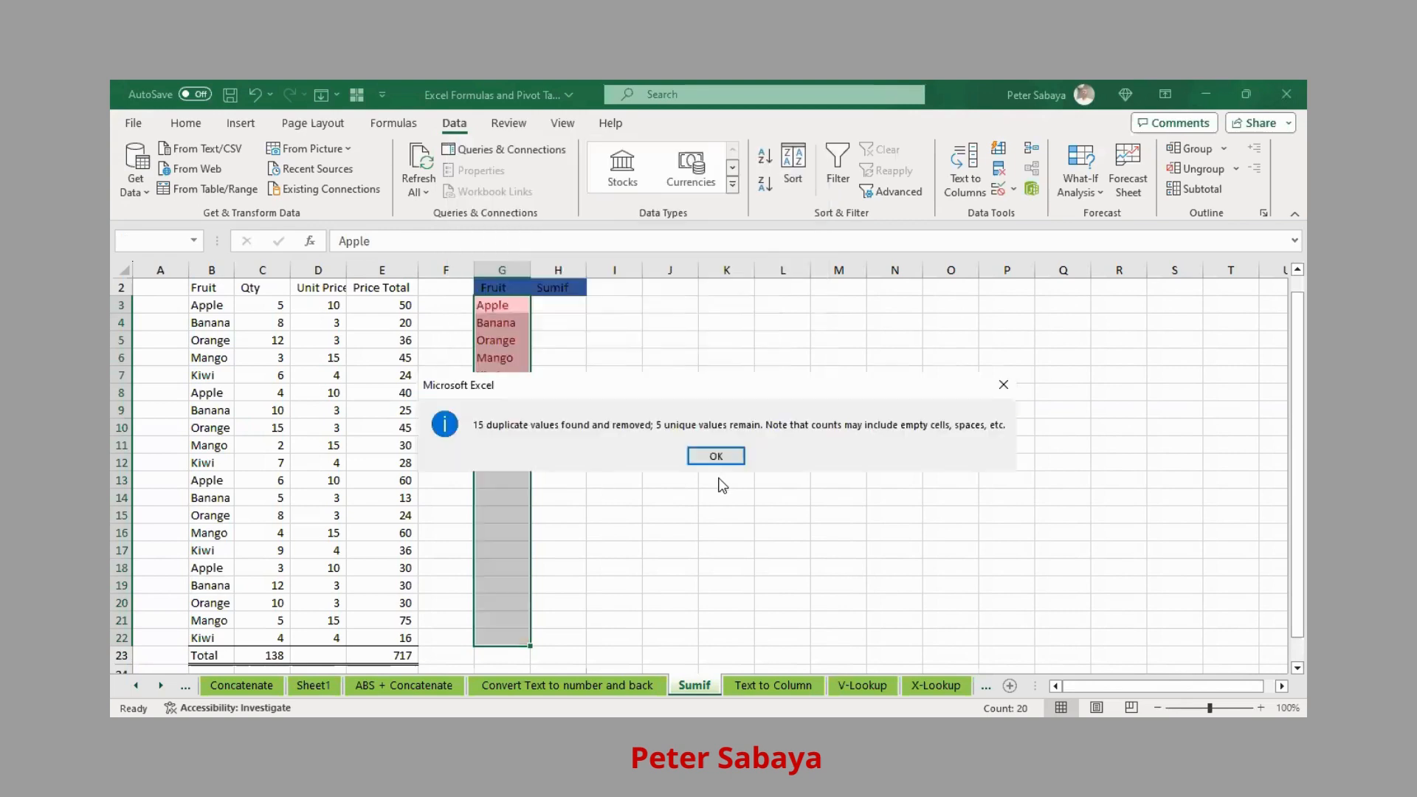
left_click(710, 459)
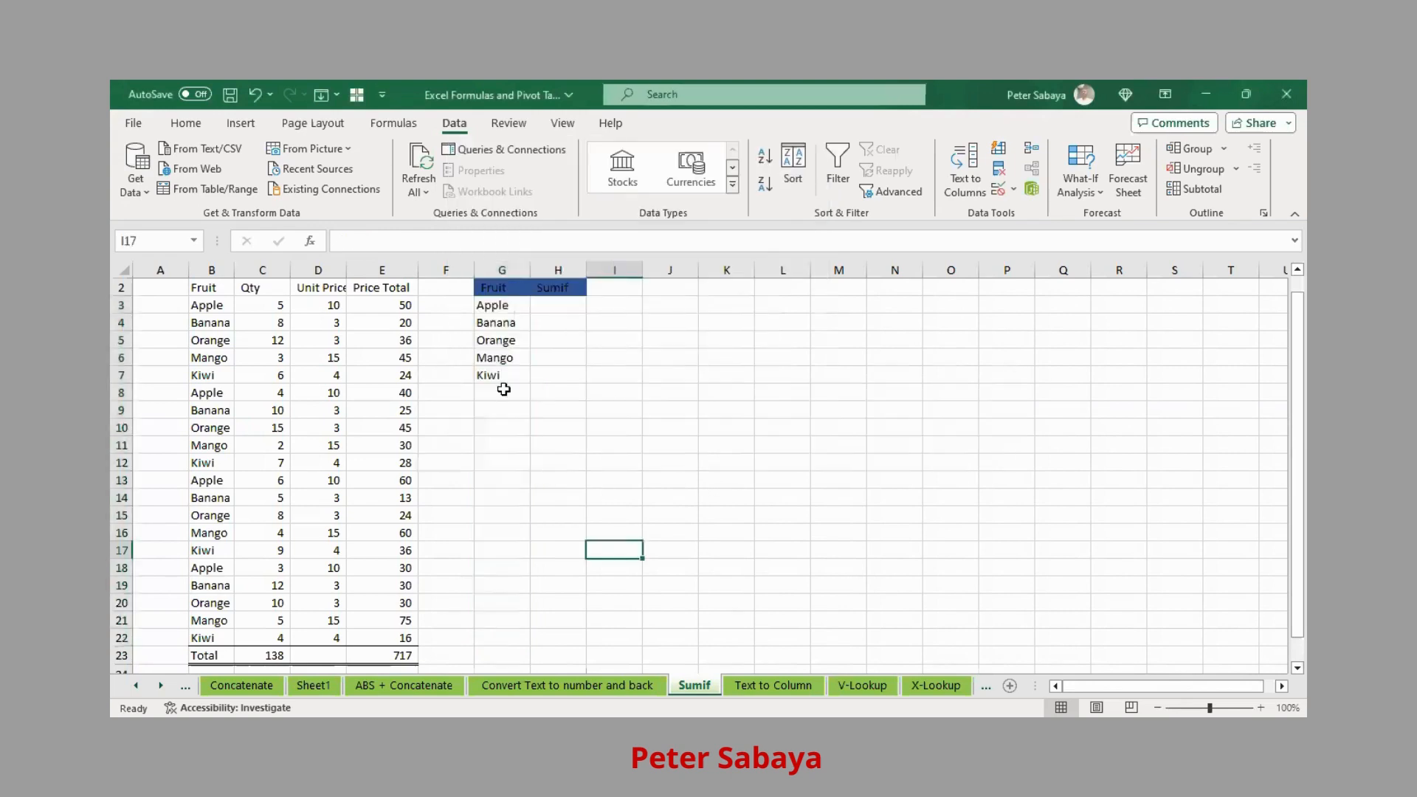
- Rename the Sumif heading in H2 to Qty and add a Total heading in I2
left_click_drag(497, 307, 492, 374)
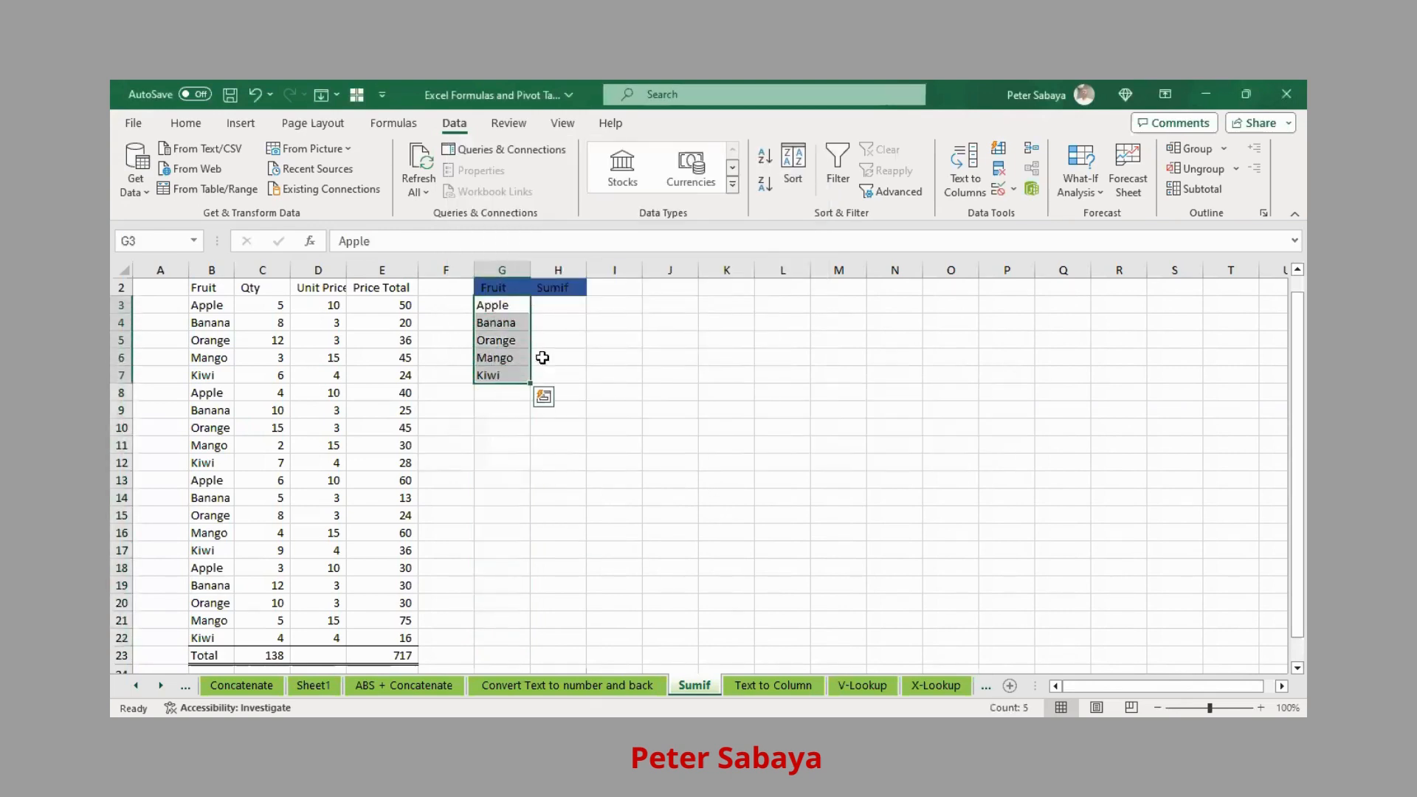
left_click(496, 306)
left_click(577, 308)
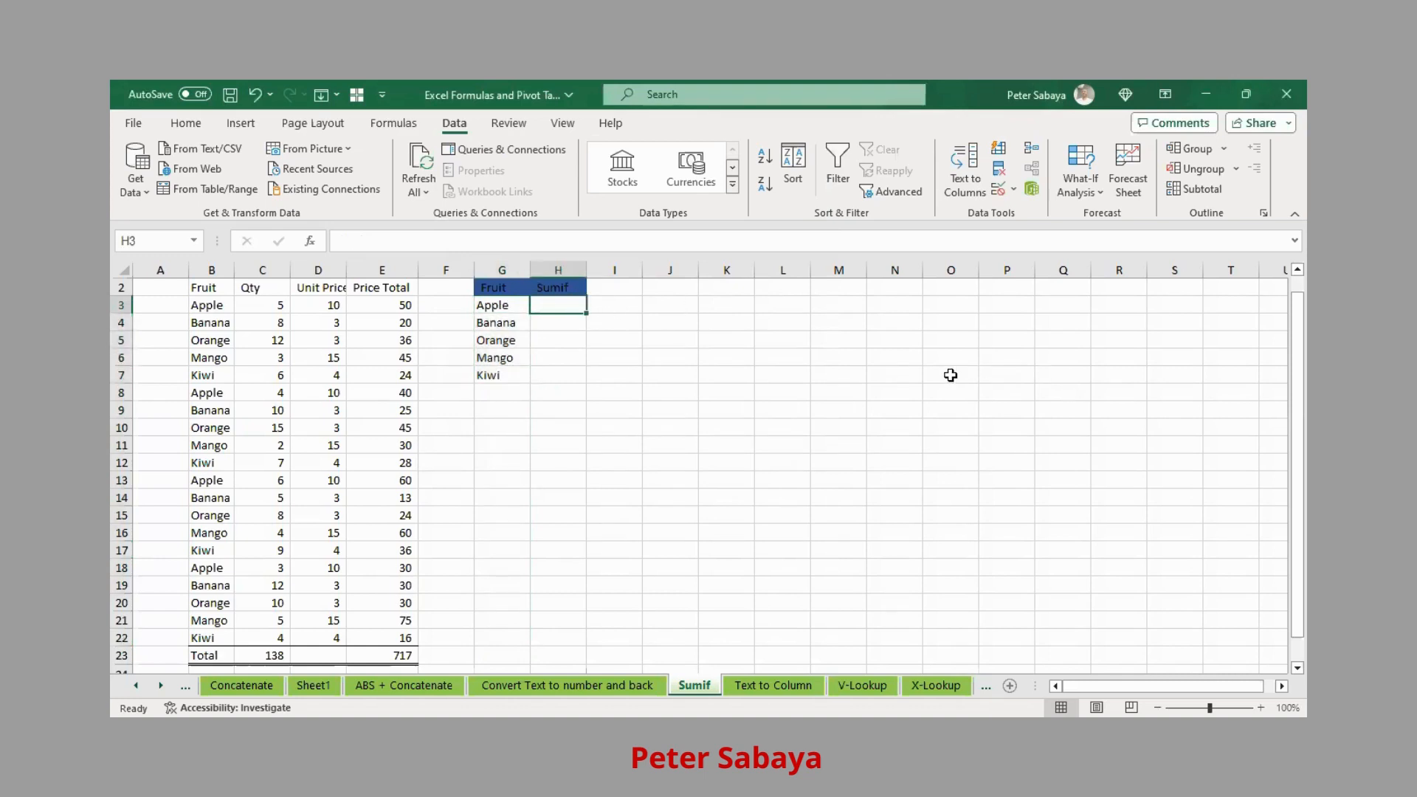
left_click(569, 288)
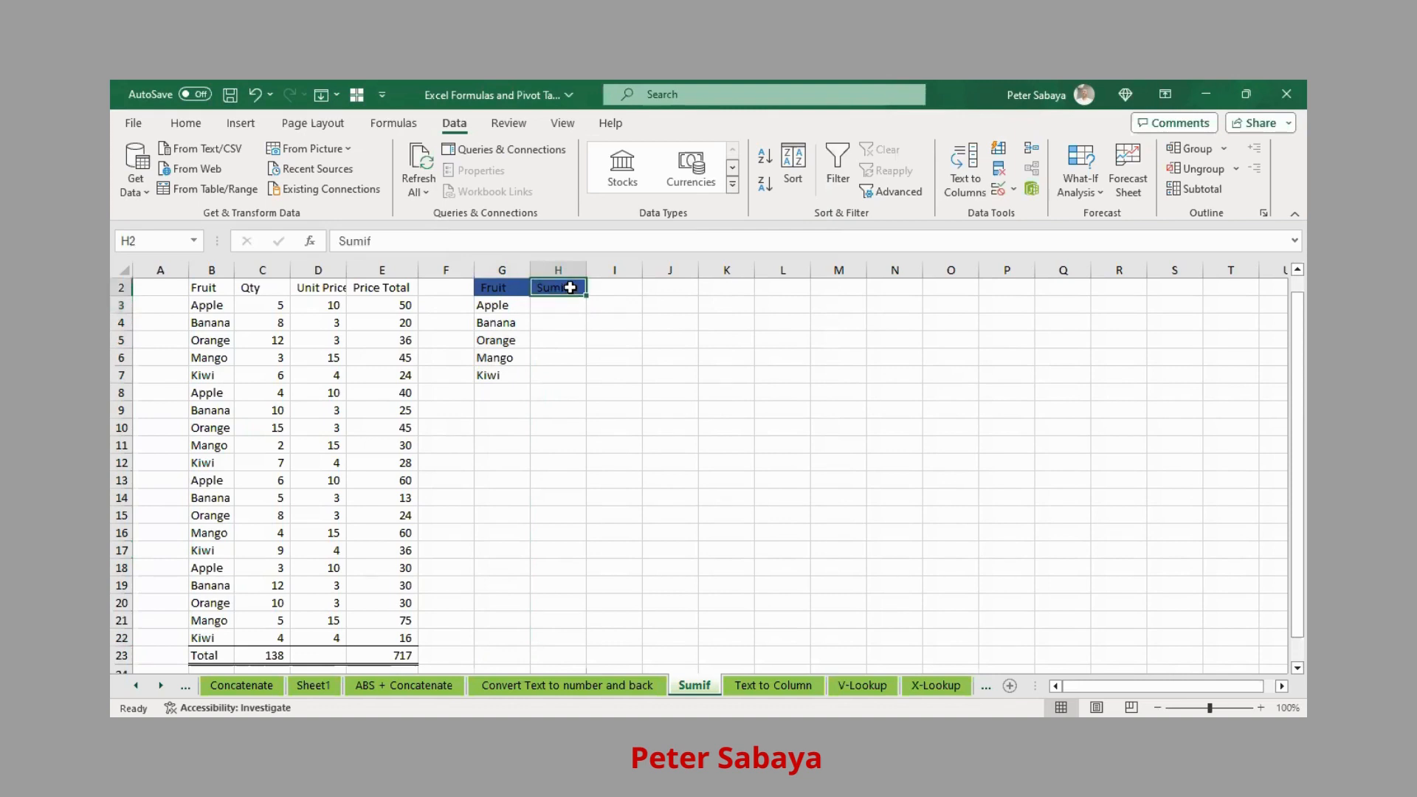
type("Qt")
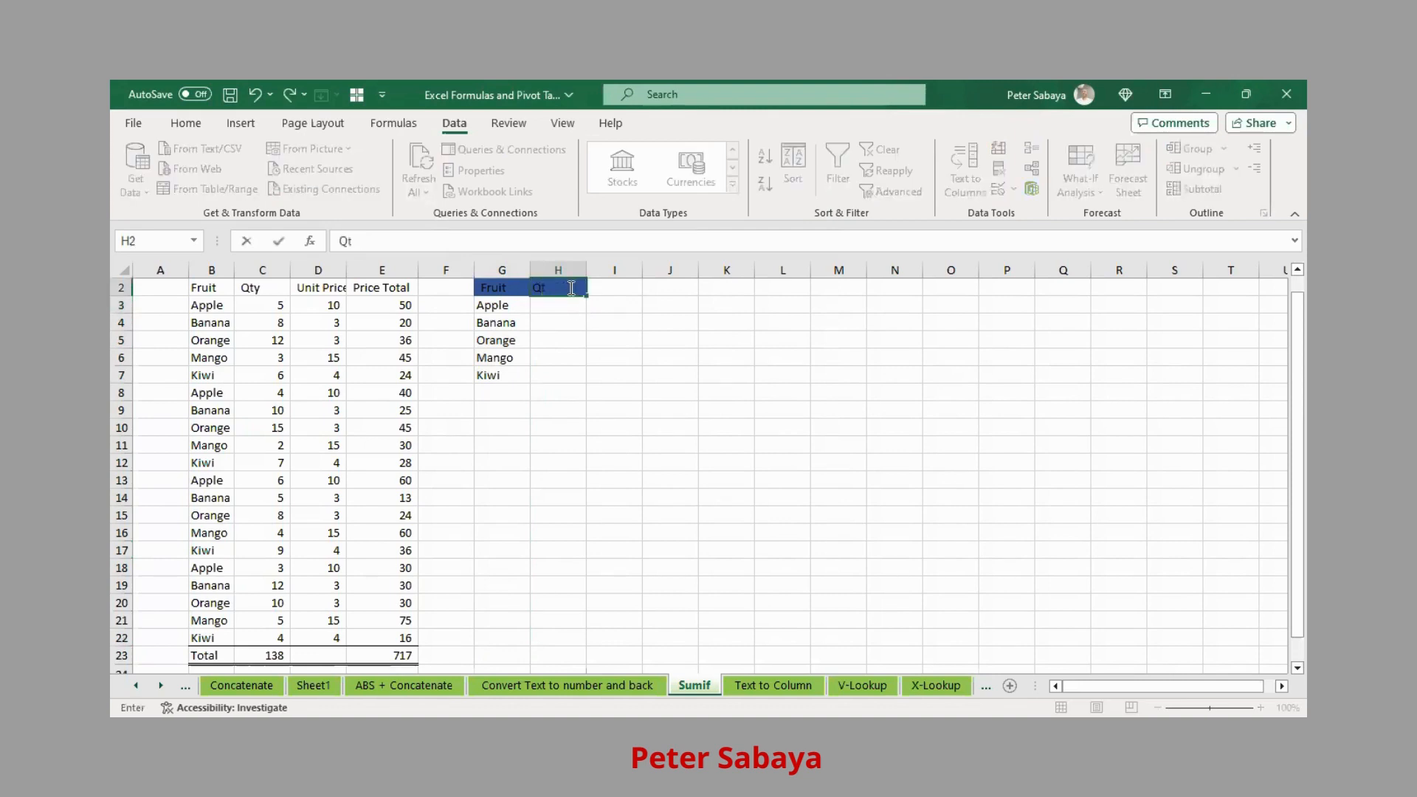
type("y")
key("Tab")
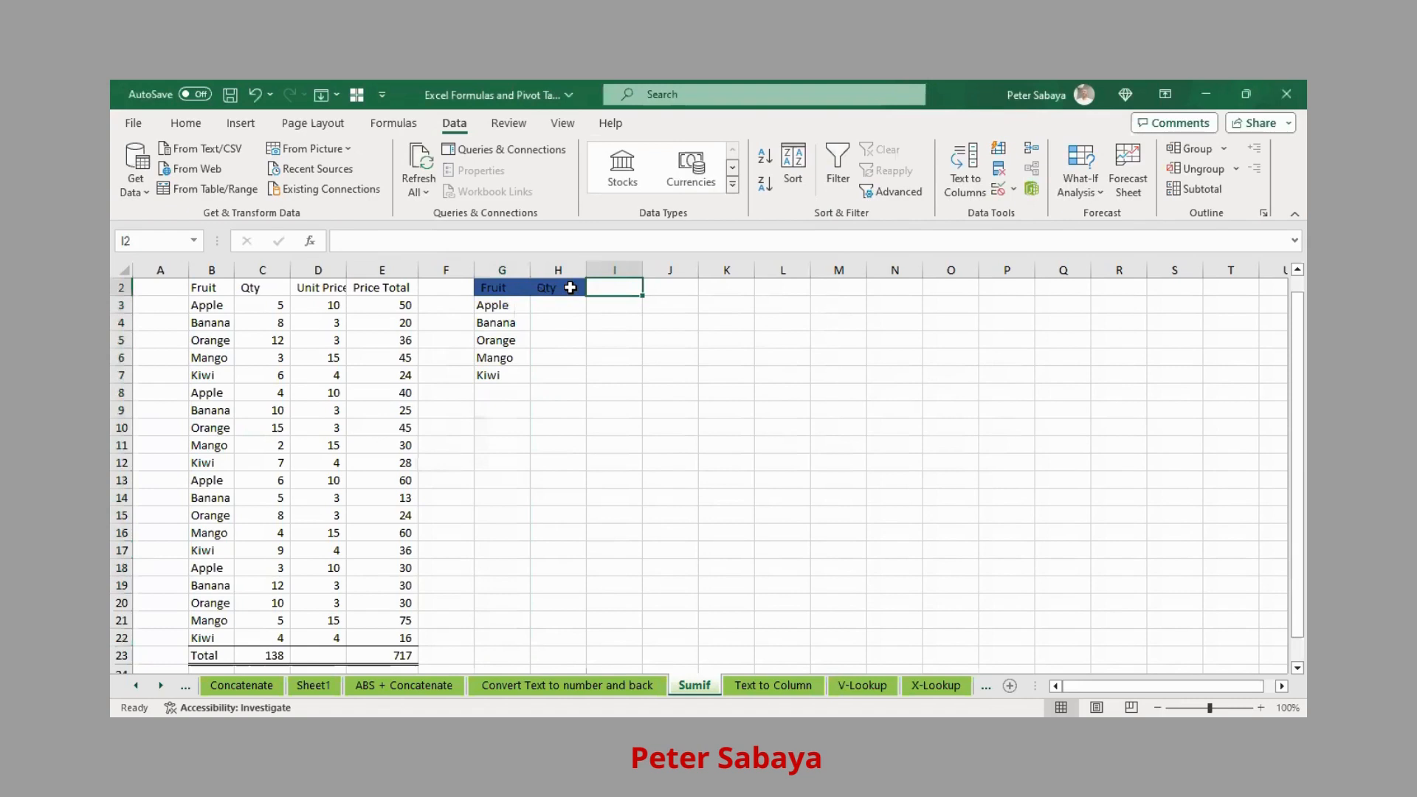
type("Tota")
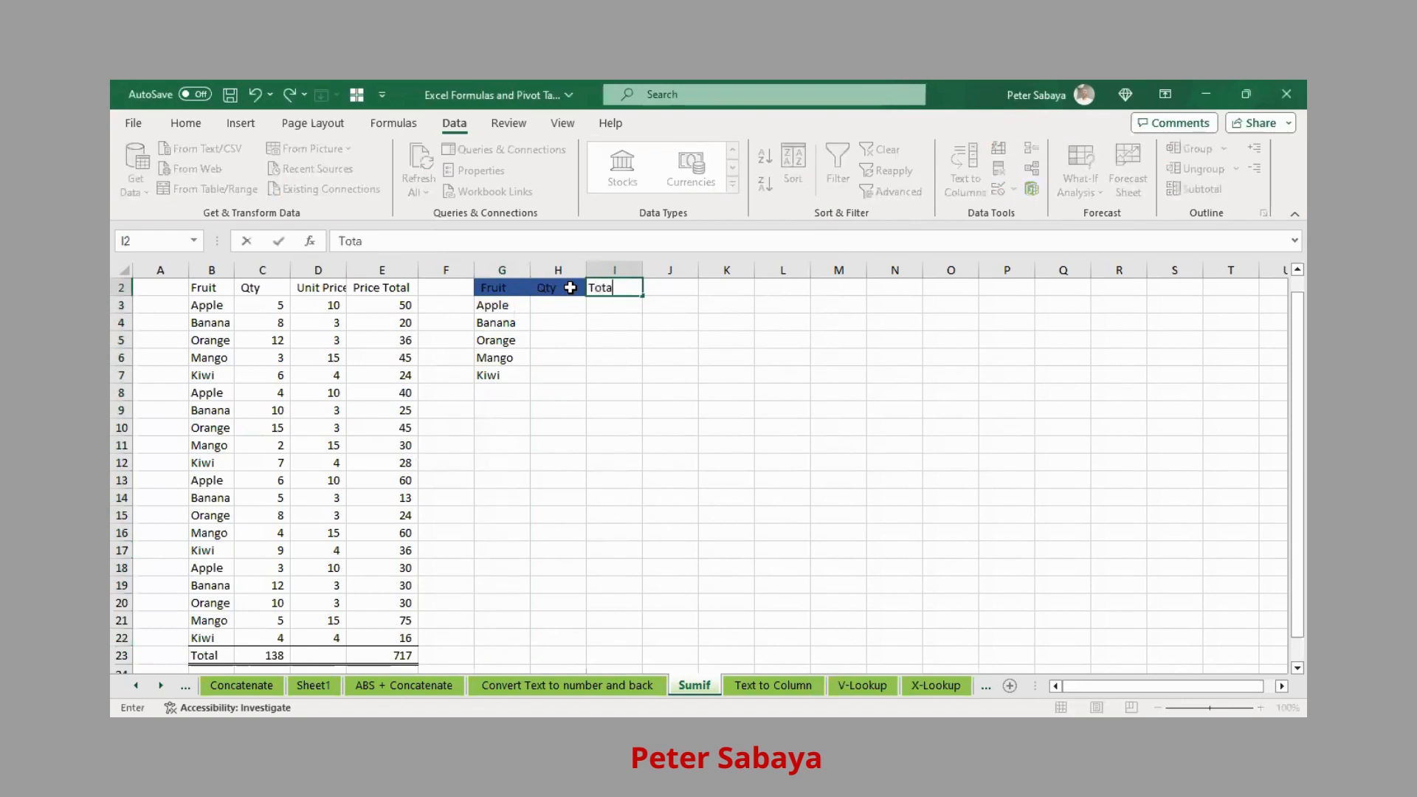
type("l")
left_click(569, 287)
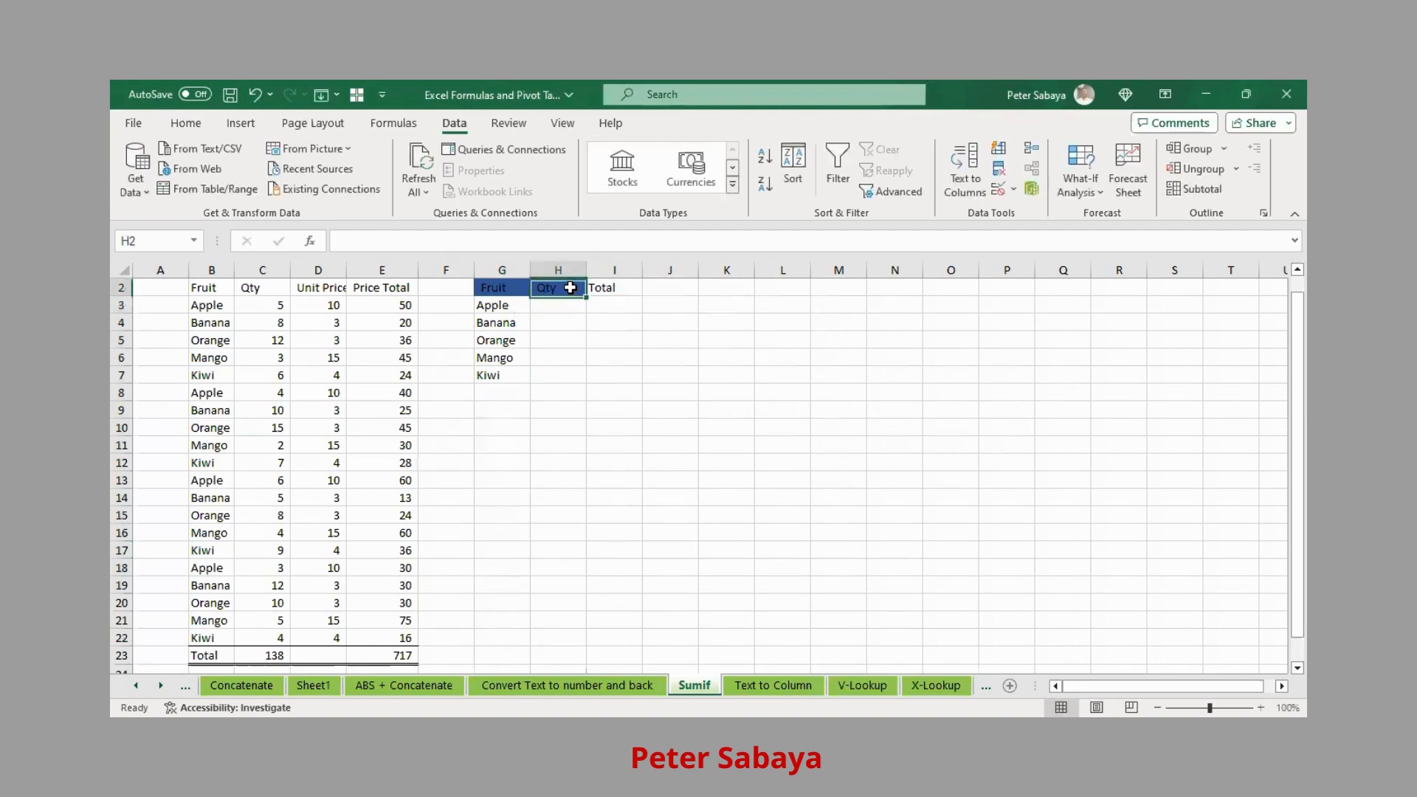
- Copy H2's blue heading format to I2 and make G2:I2 bold
left_click(180, 130)
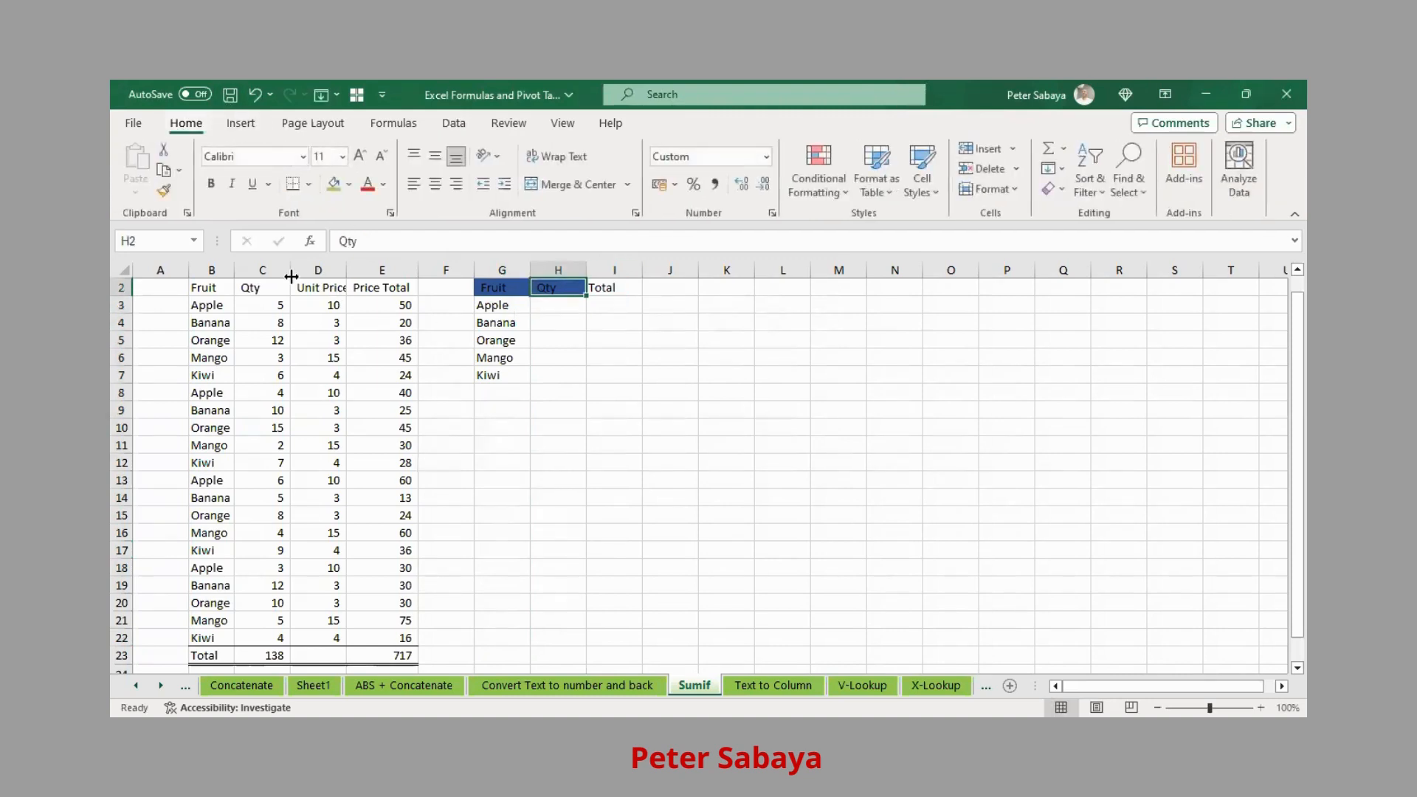
left_click(162, 194)
left_click(609, 291)
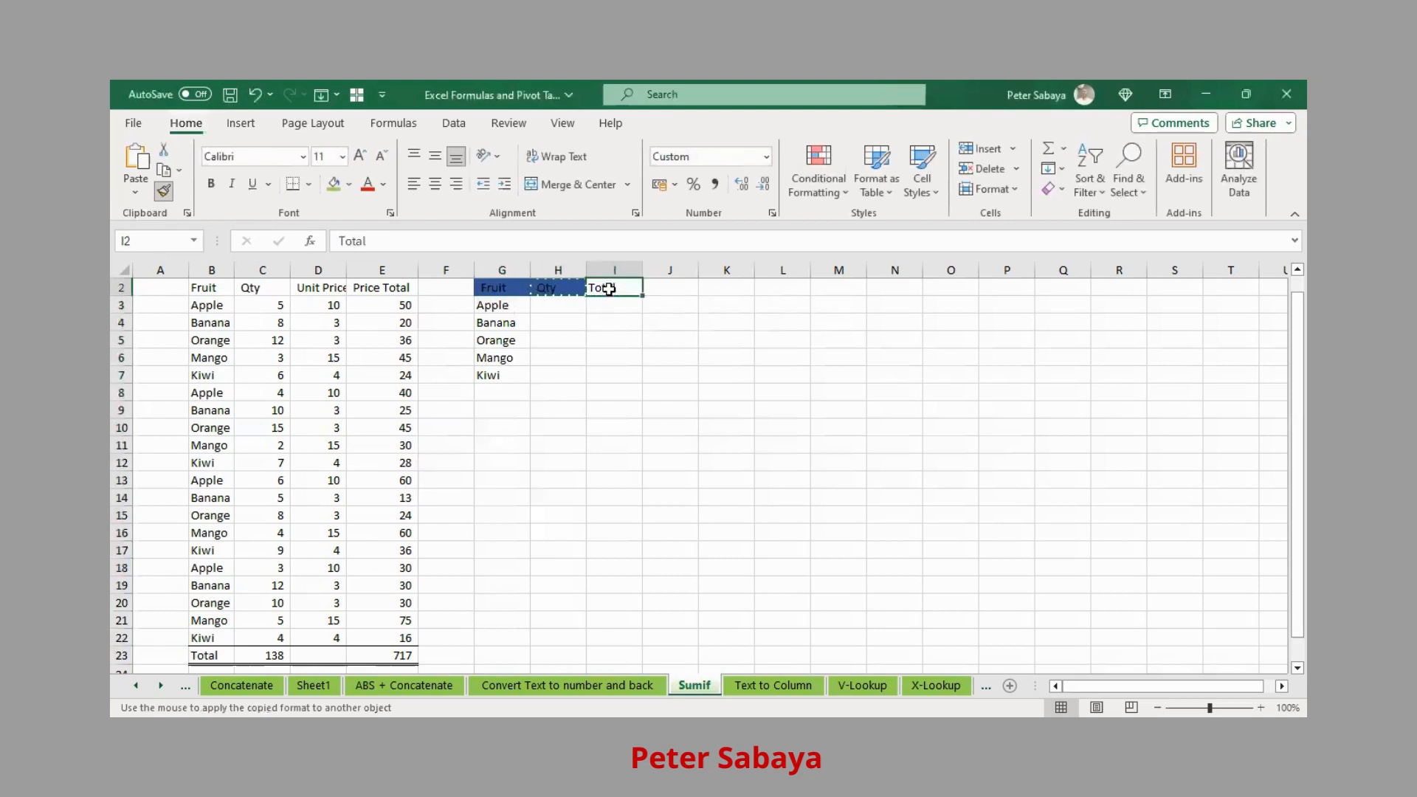
left_click_drag(493, 291, 610, 286)
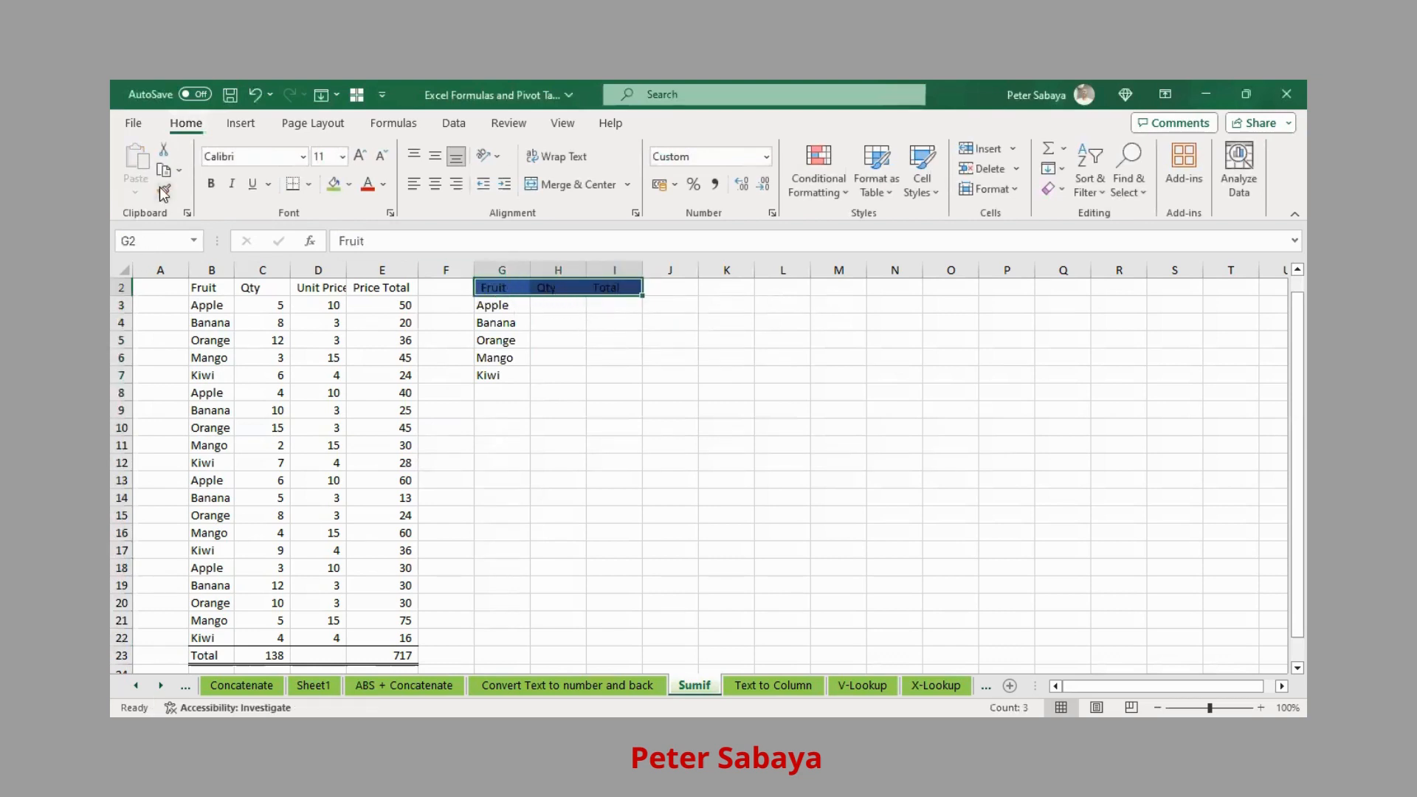
left_click(213, 183)
left_click(549, 324)
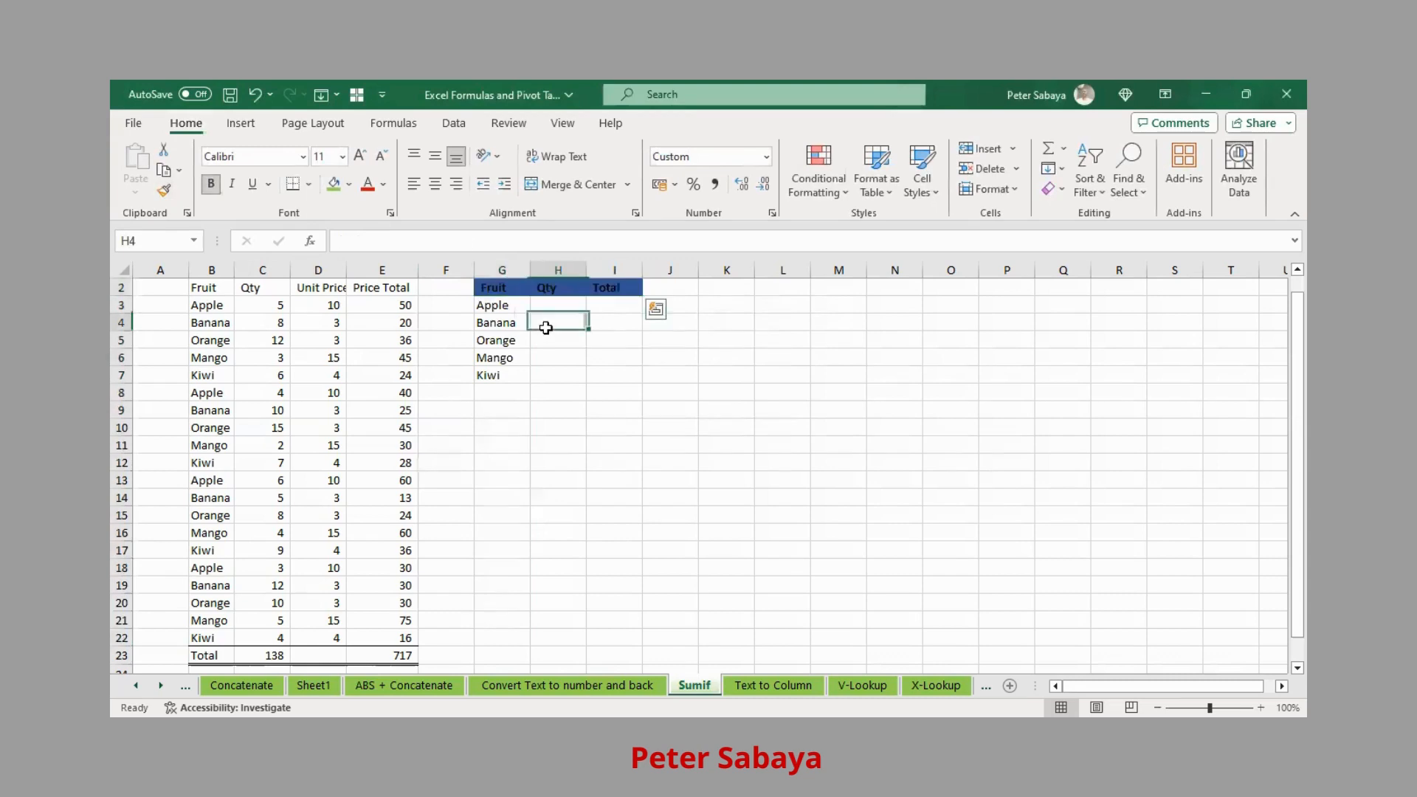
- Increase the indent of the fruit names Apple through Kiwi in G3:G7
left_click_drag(517, 308, 495, 376)
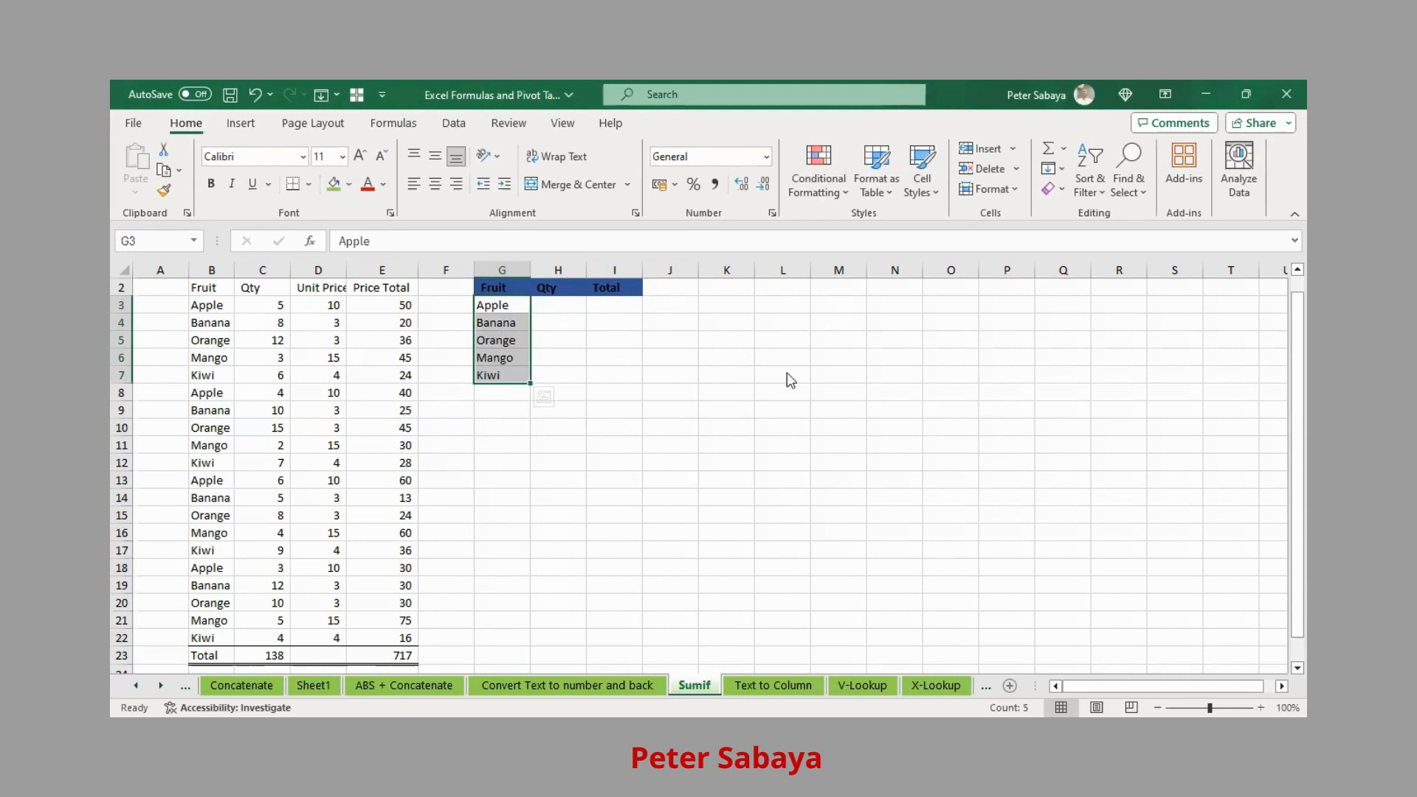
left_click(506, 185)
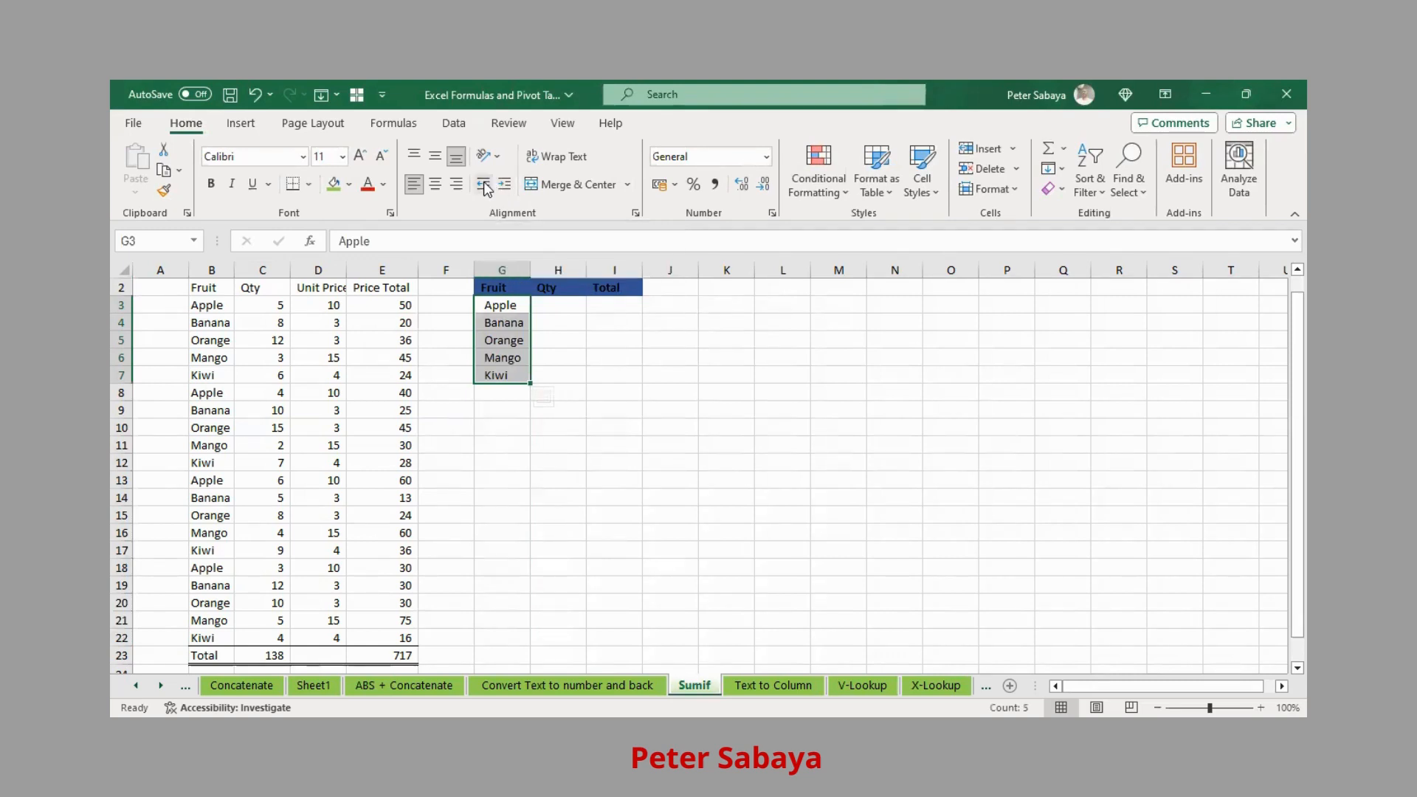
left_click(564, 305)
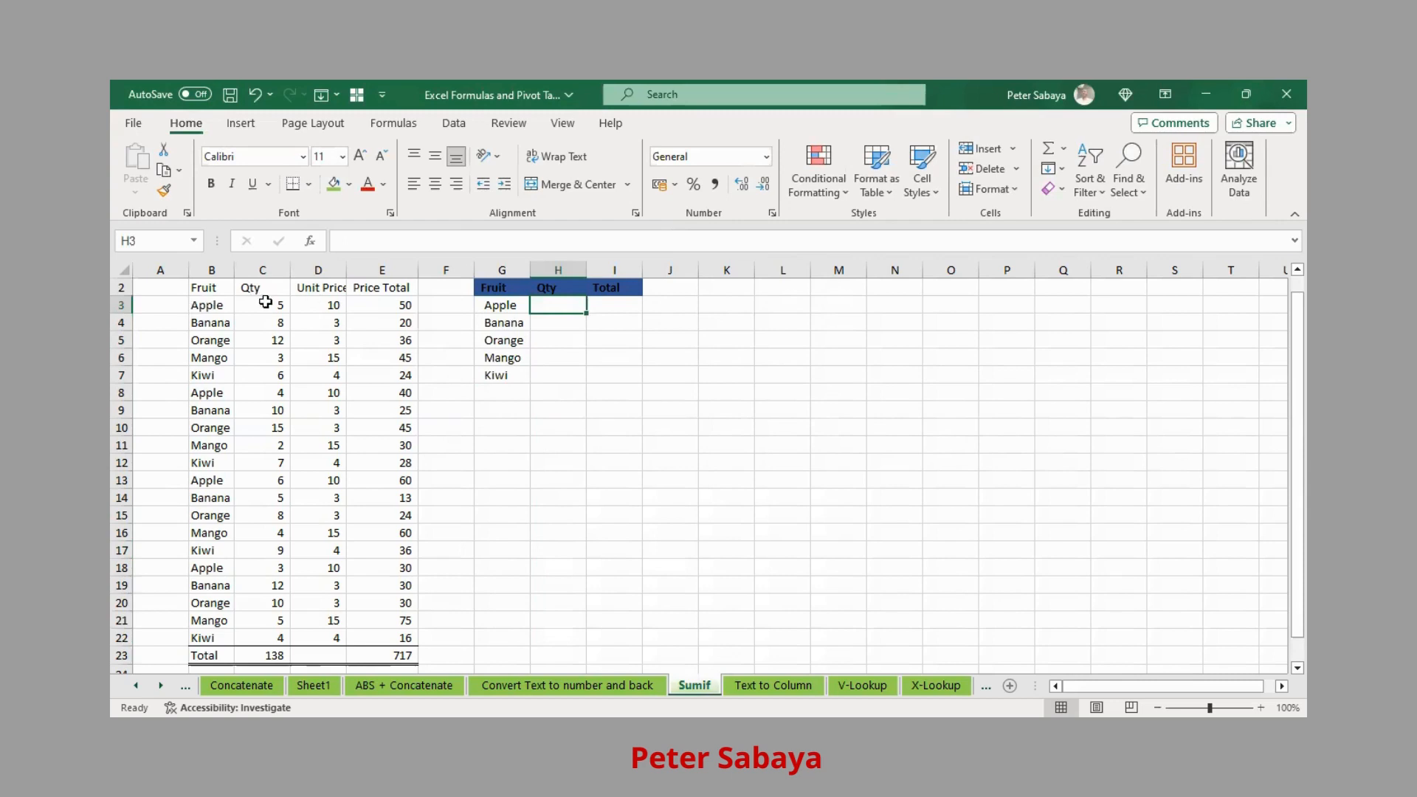
- Select Apple's quantities in C3, C8, C13 and C18 together to check their sum
left_click(275, 309)
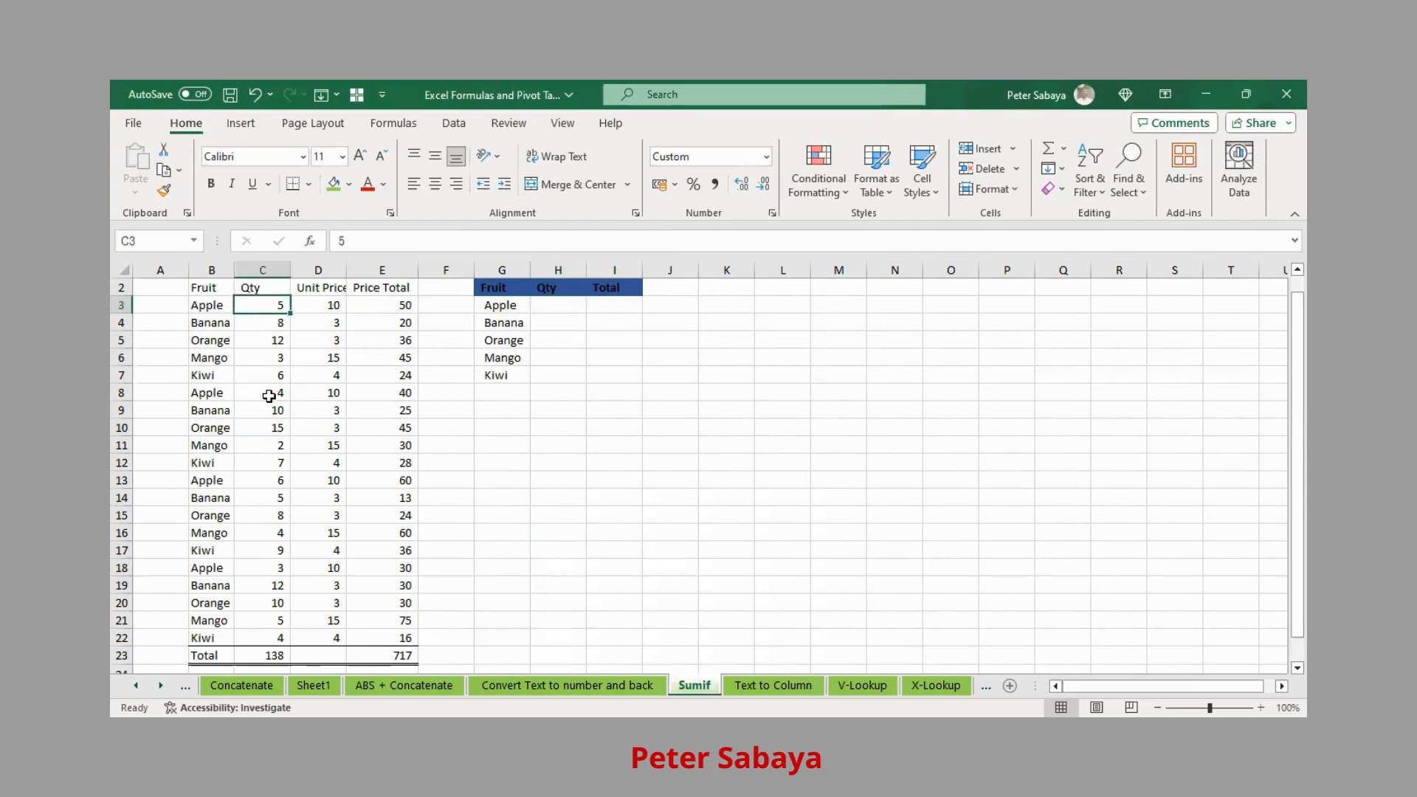
left_click(269, 391, "ctrl")
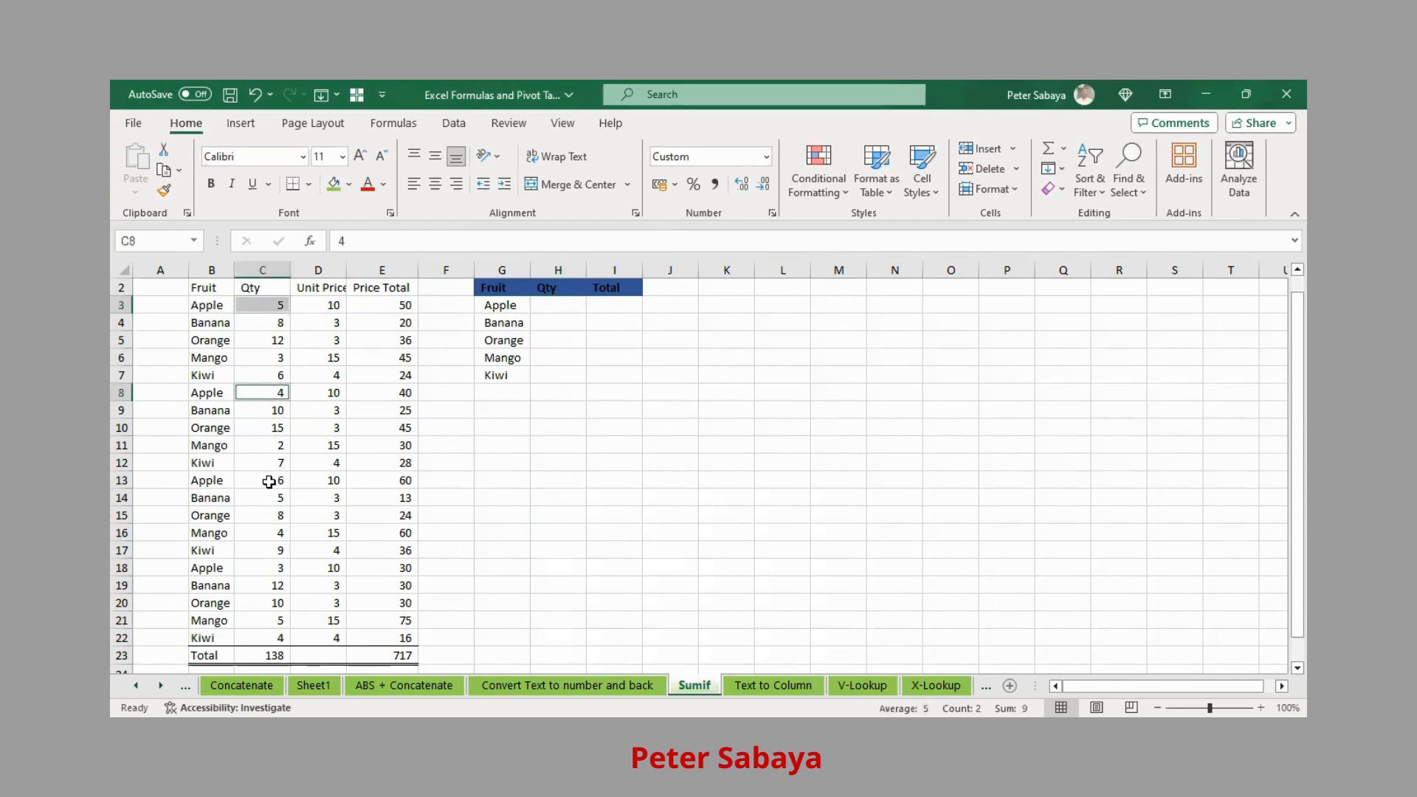
left_click(269, 480, "ctrl")
left_click(268, 569, "ctrl")
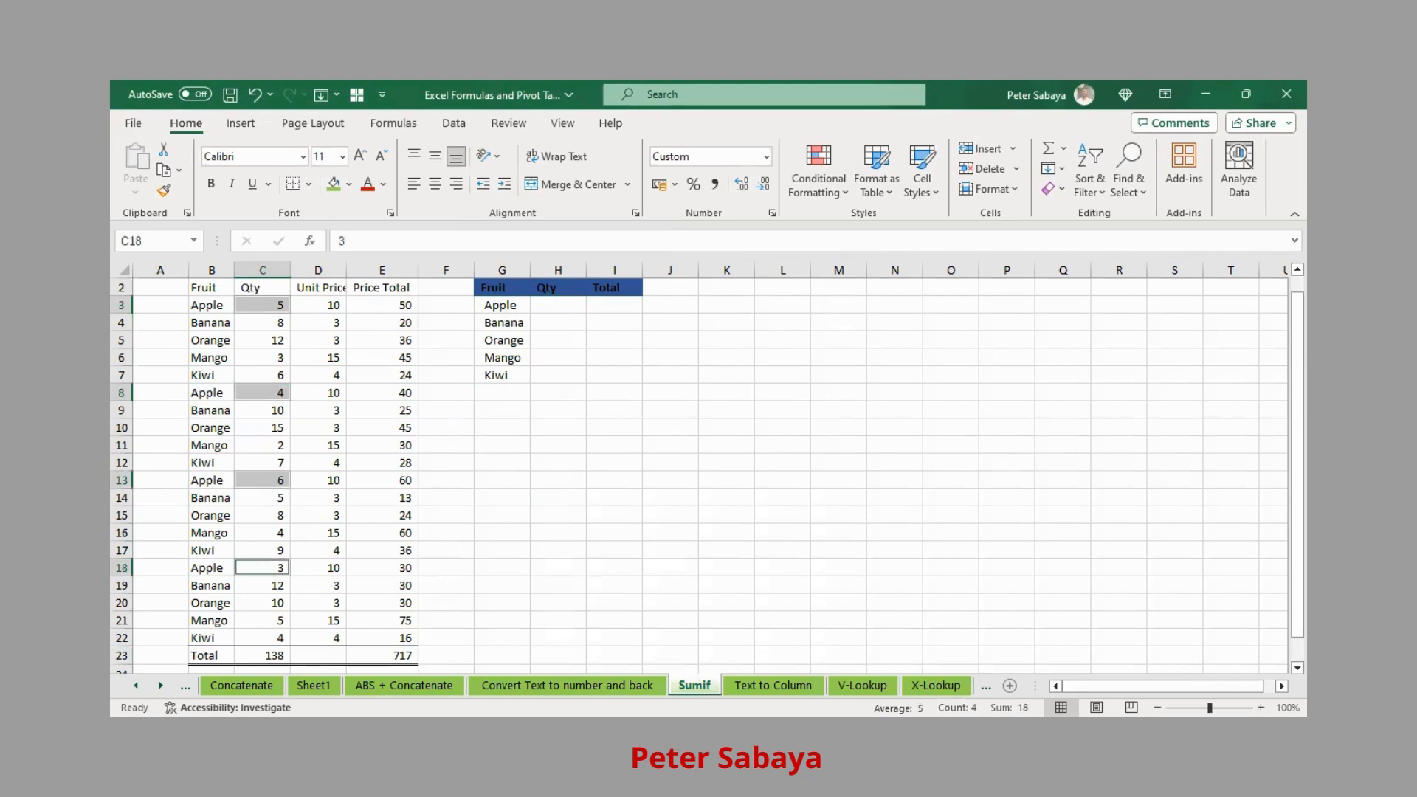
left_click(524, 325)
- In H3, start a SUMIF formula with the absolute range $B:$B
left_click(555, 315)
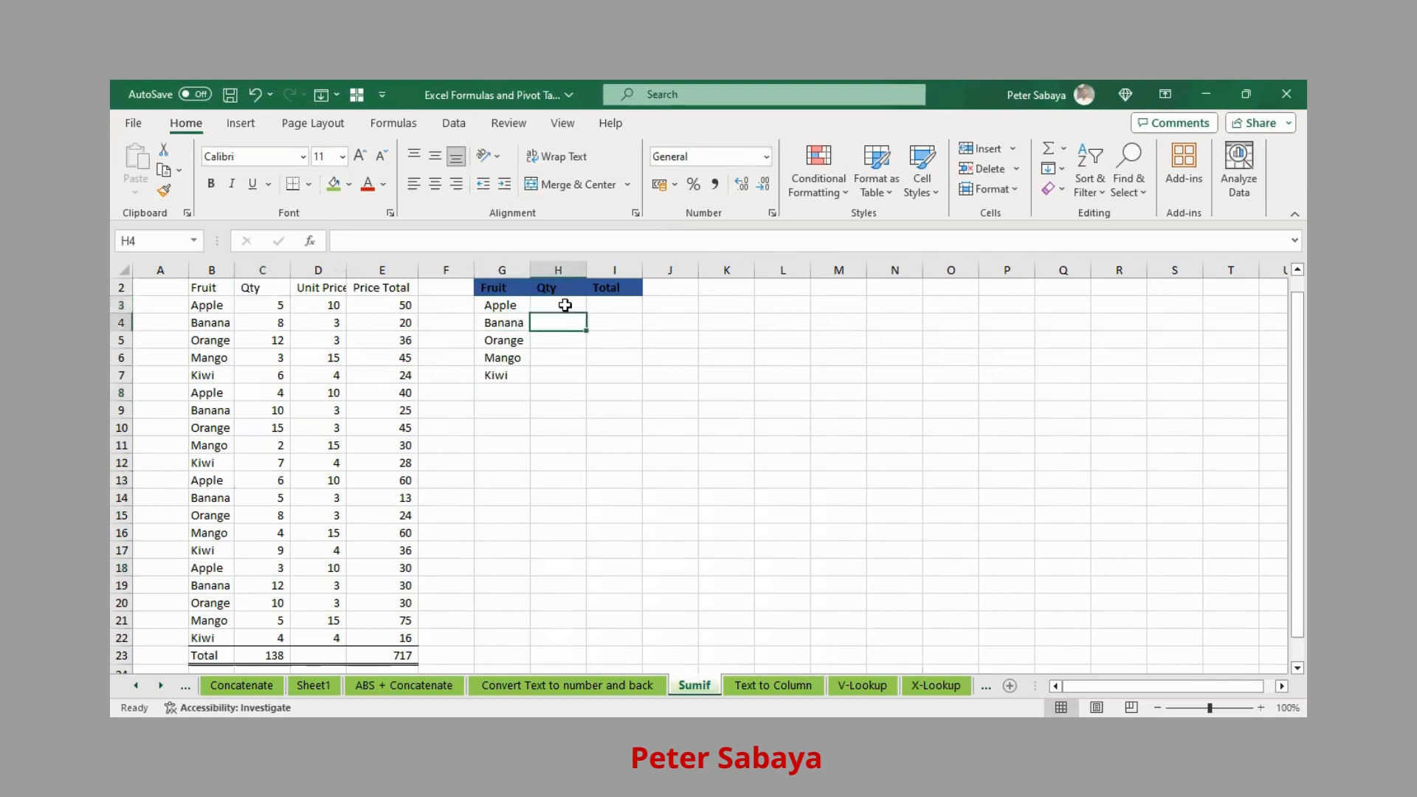
left_click(565, 305)
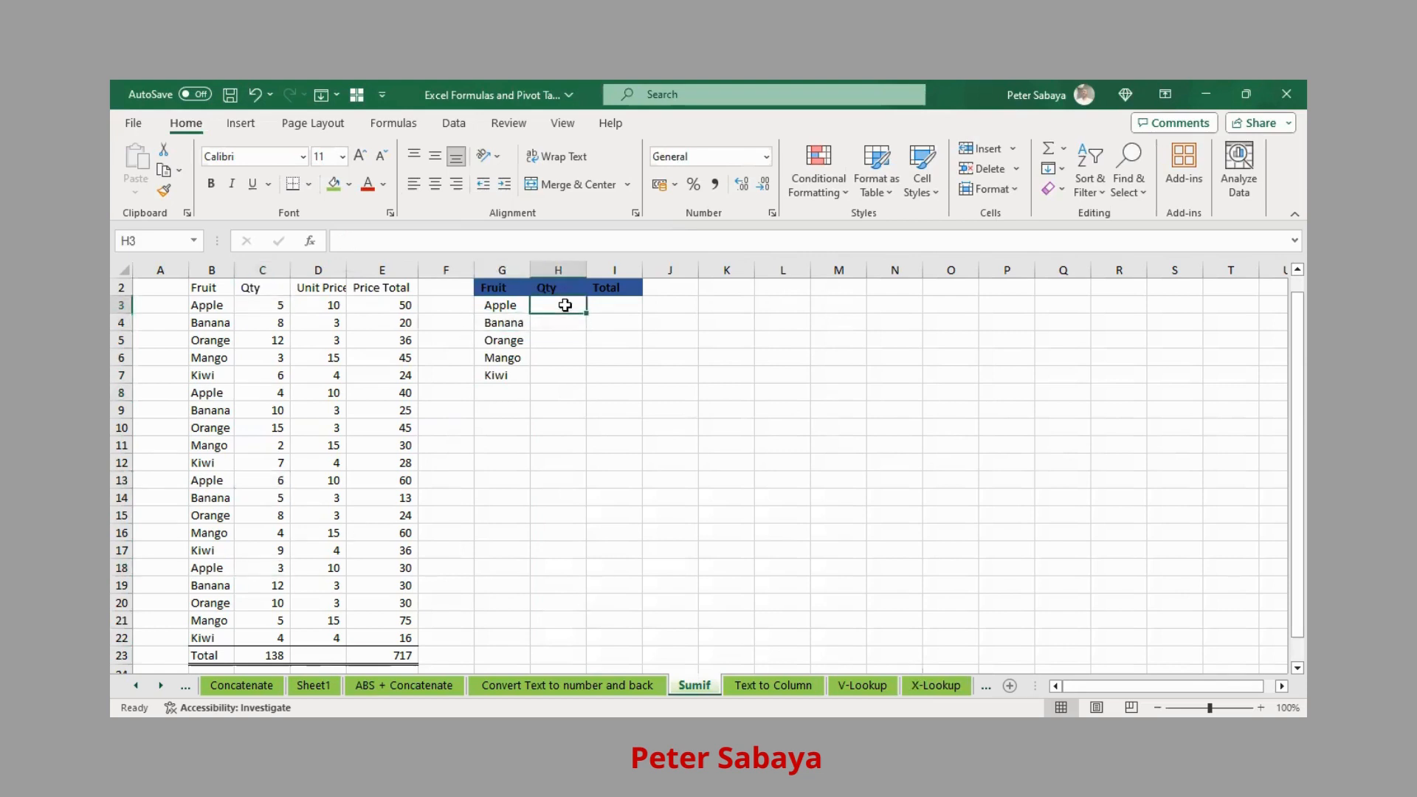
type("=s")
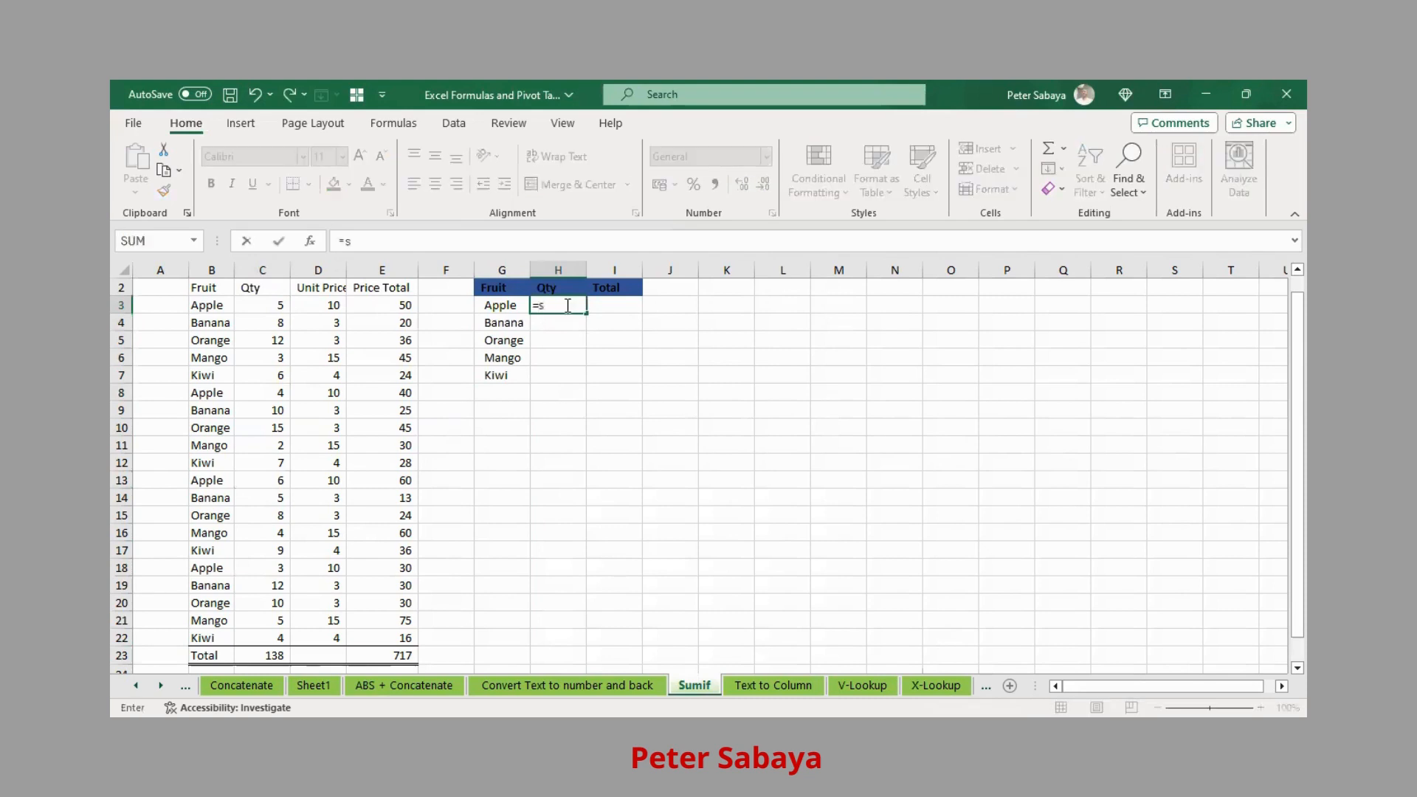
type("um")
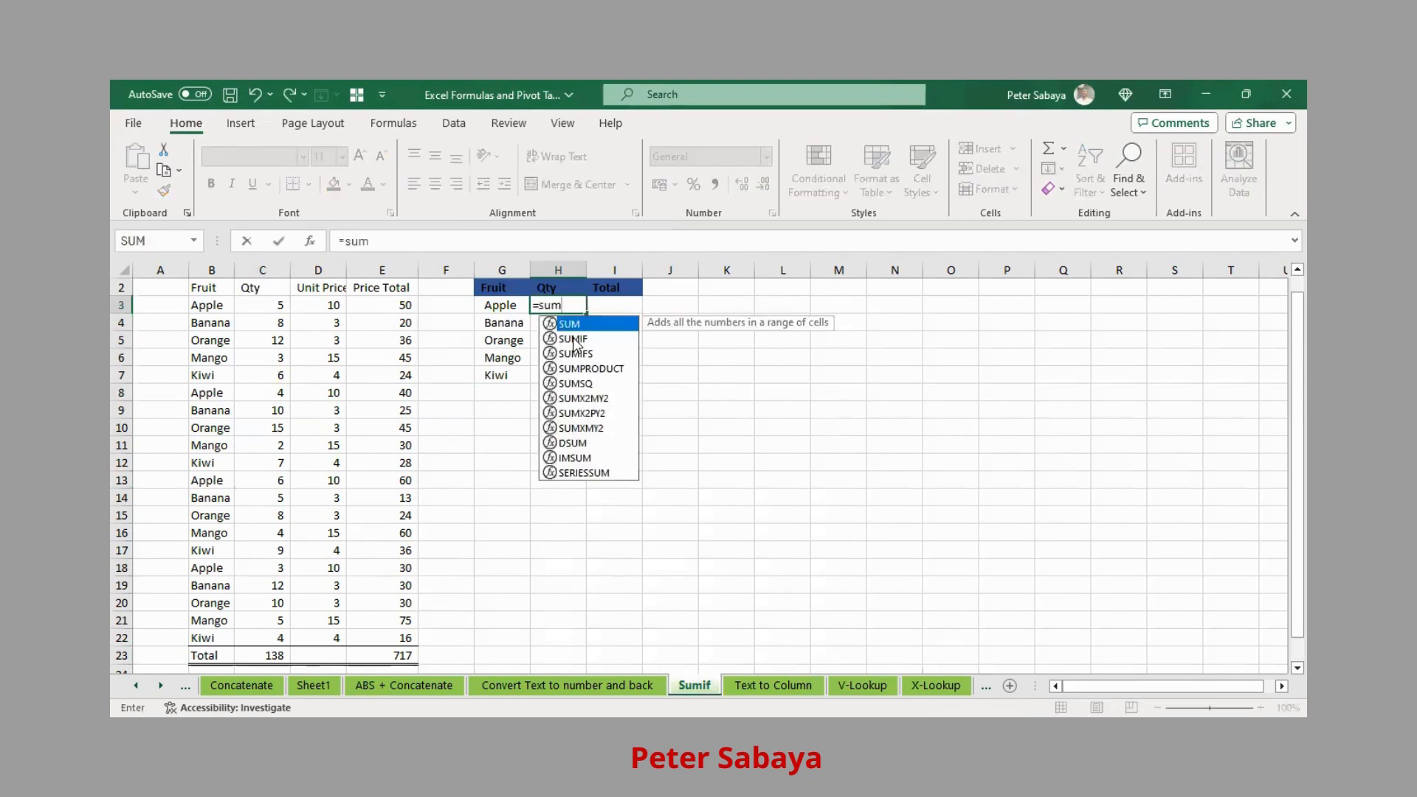
double_click(574, 339)
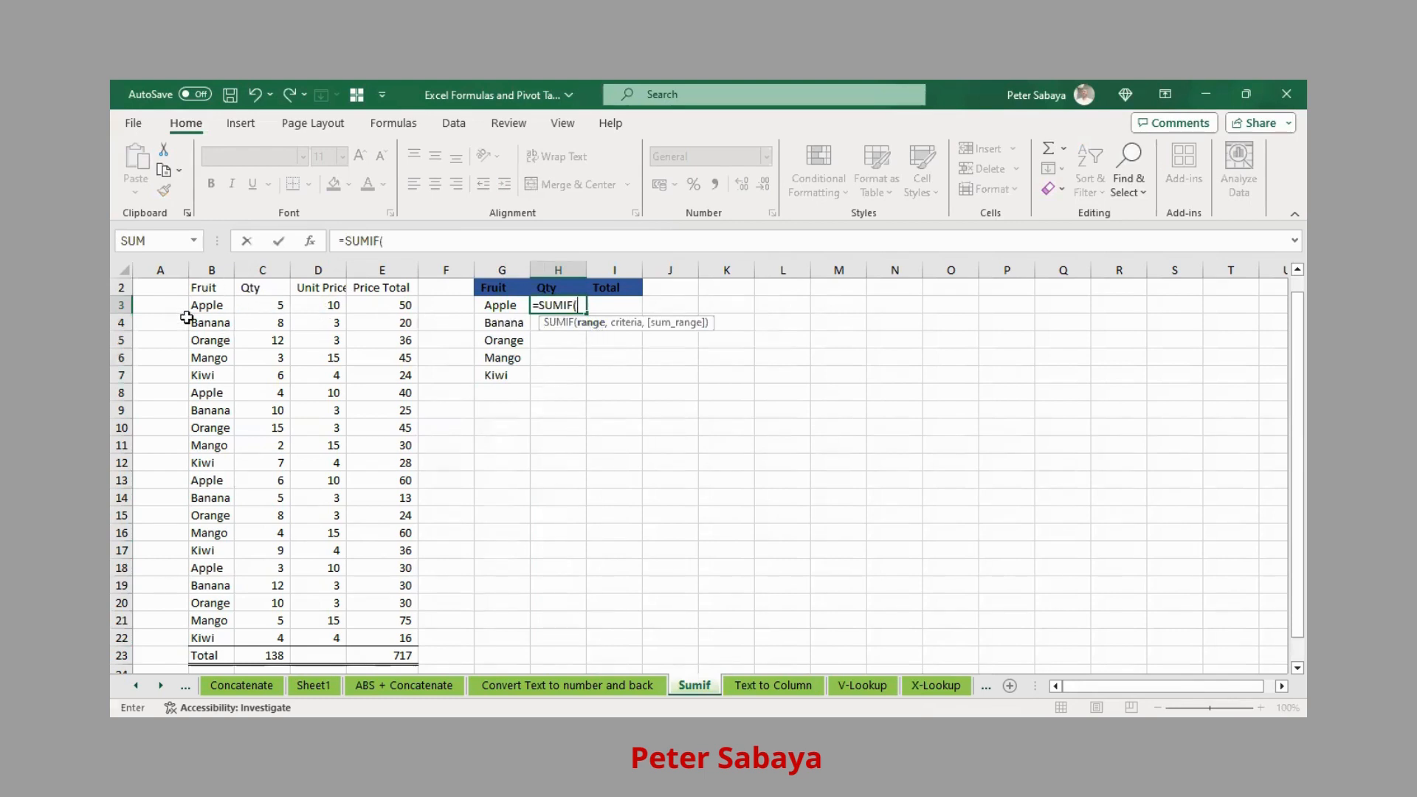
left_click(210, 268)
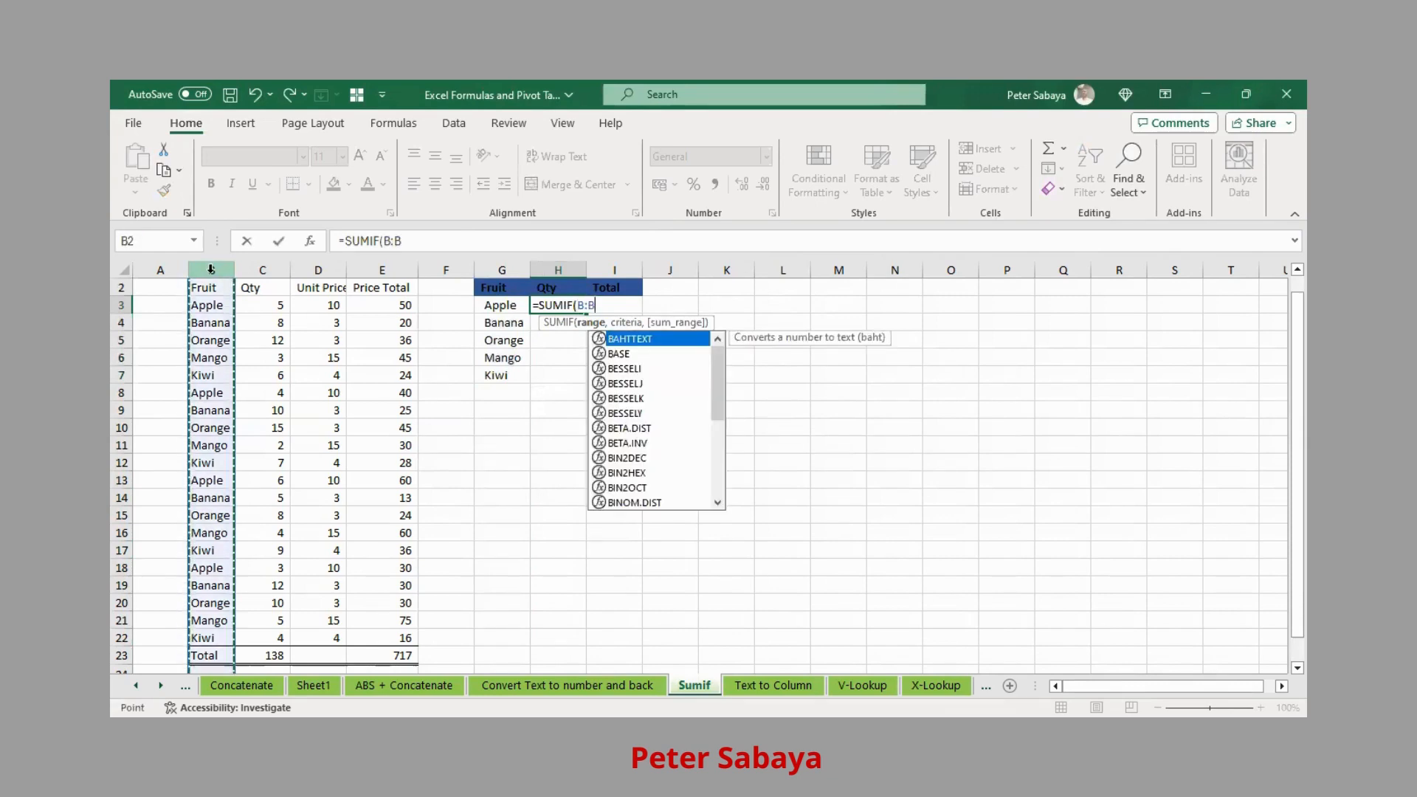
key("F4")
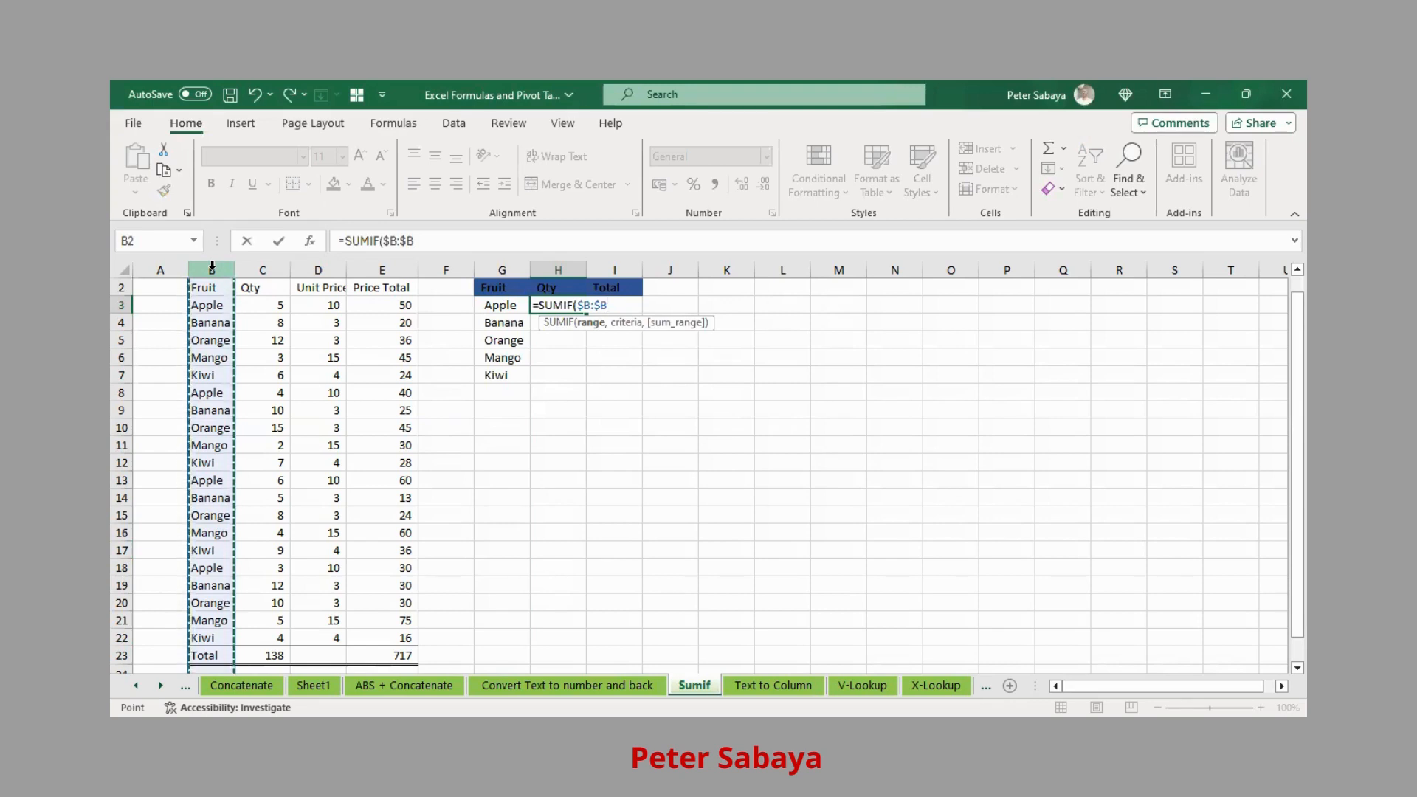
- Complete H3 as =SUMIF($B:$B,G3,$C:$C), which returns 36
type(",")
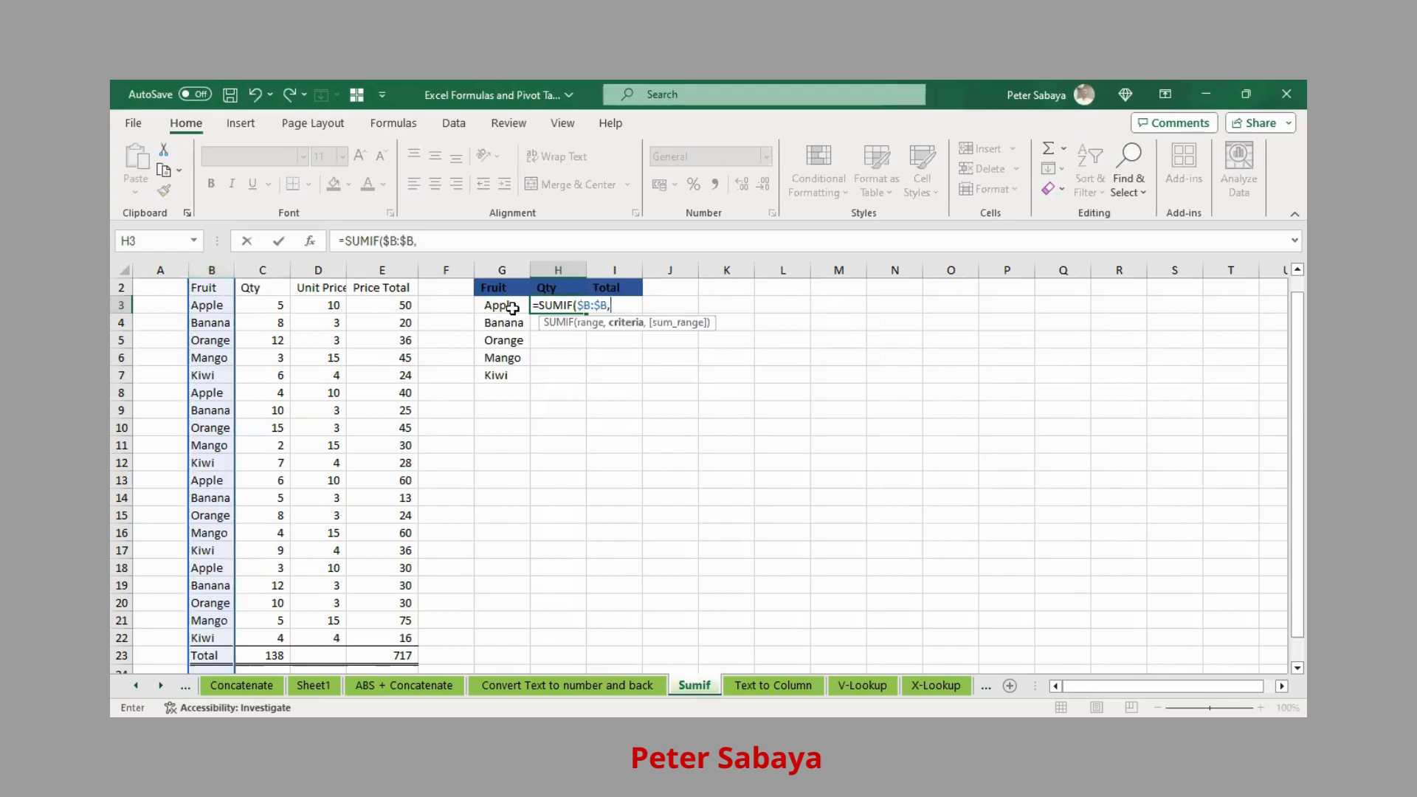
left_click(510, 308)
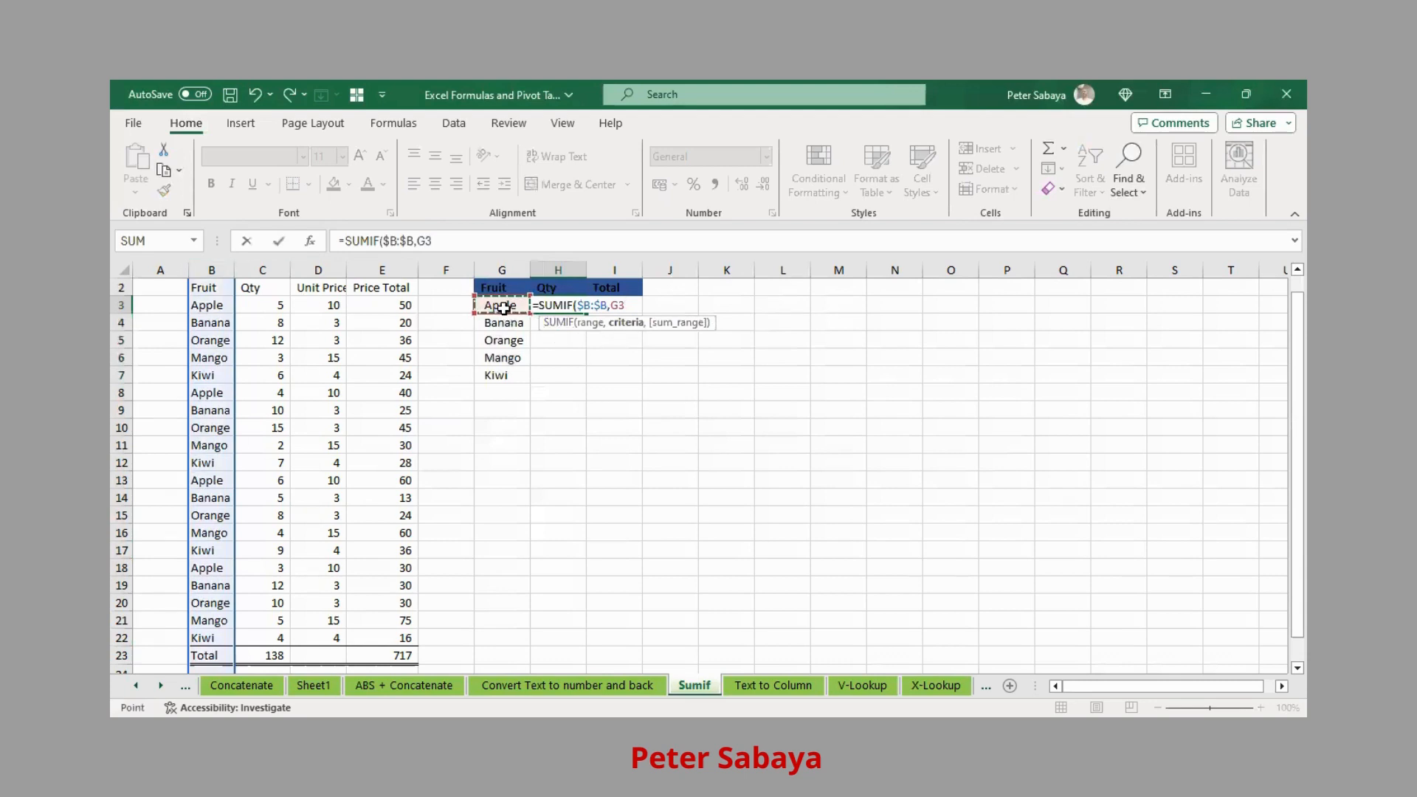
type(",")
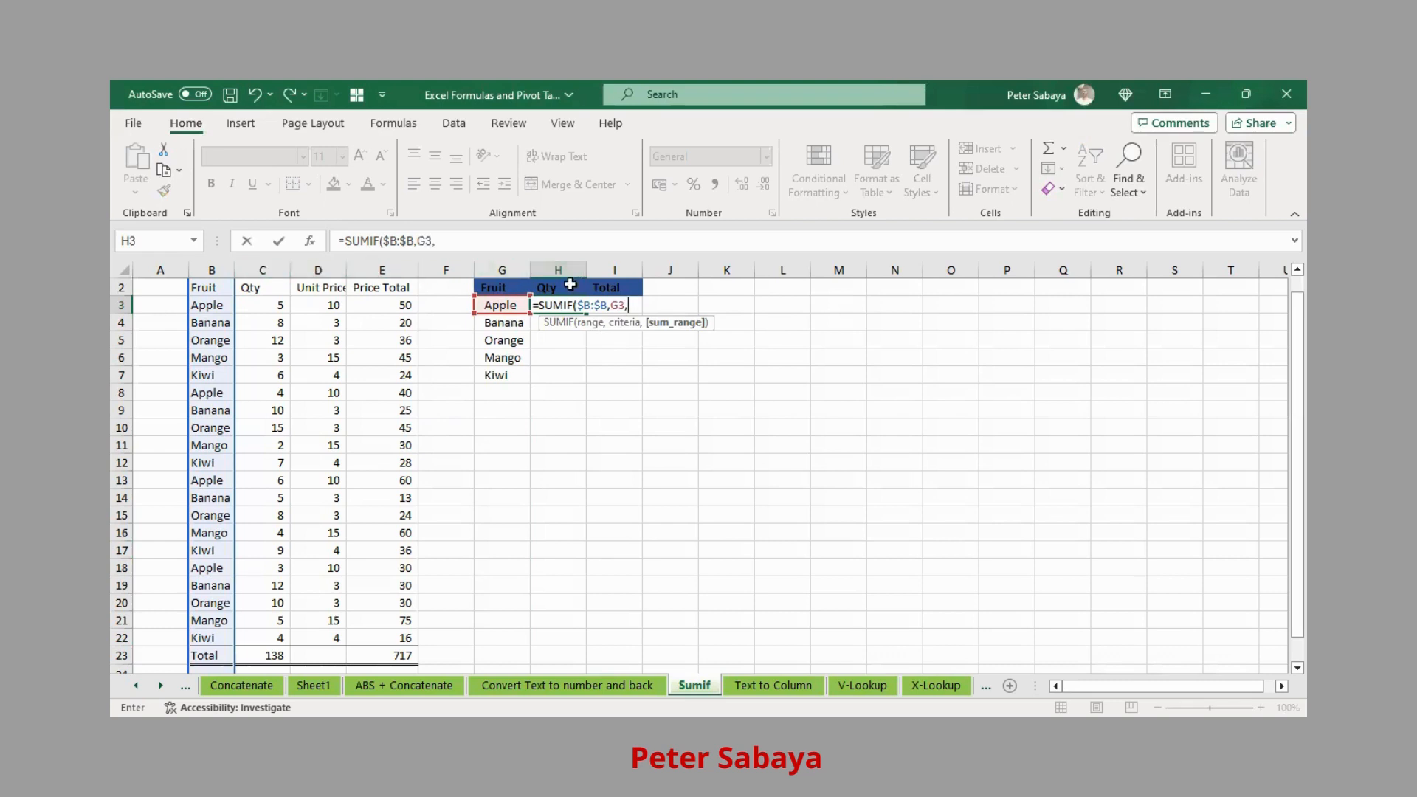
left_click(263, 266)
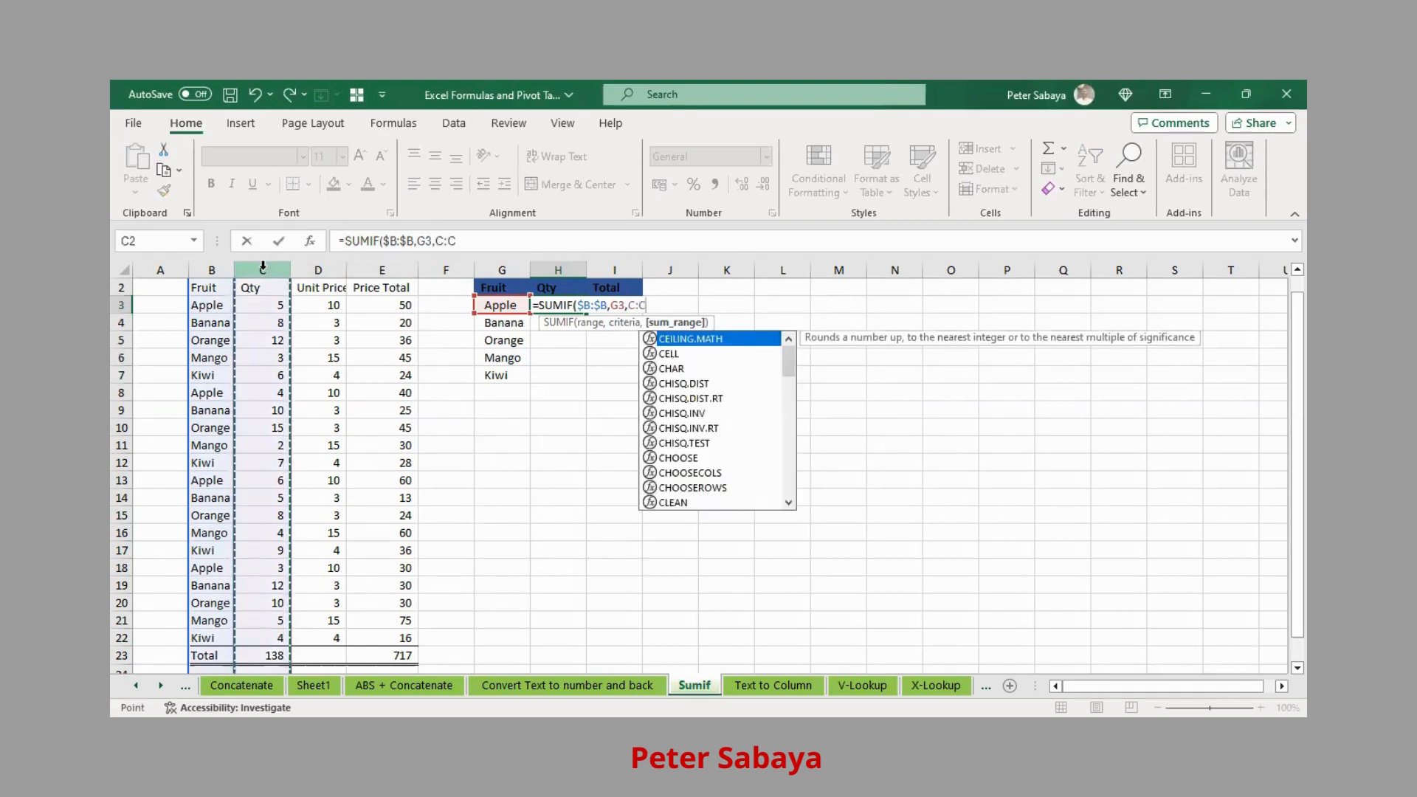
key("F4")
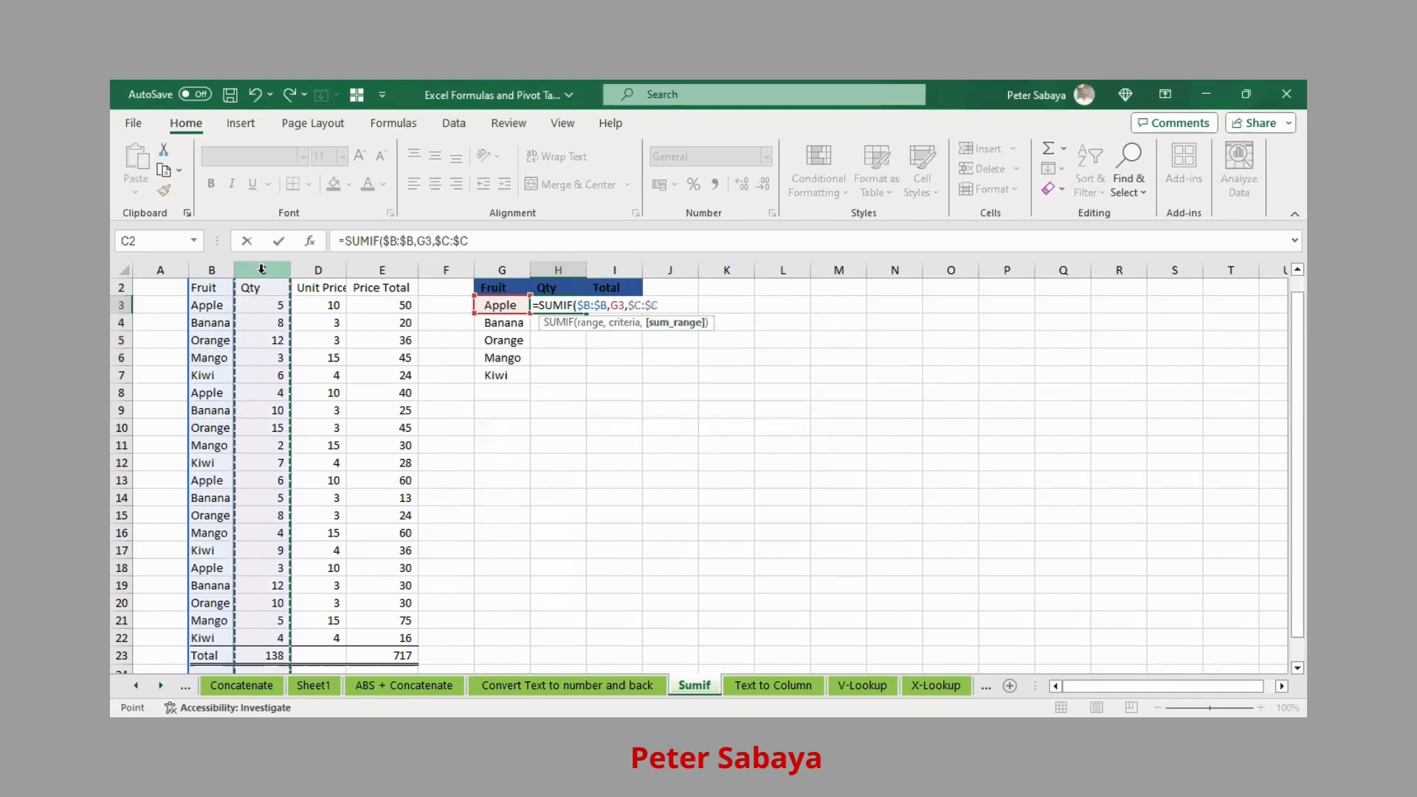
key("ctrl+Return")
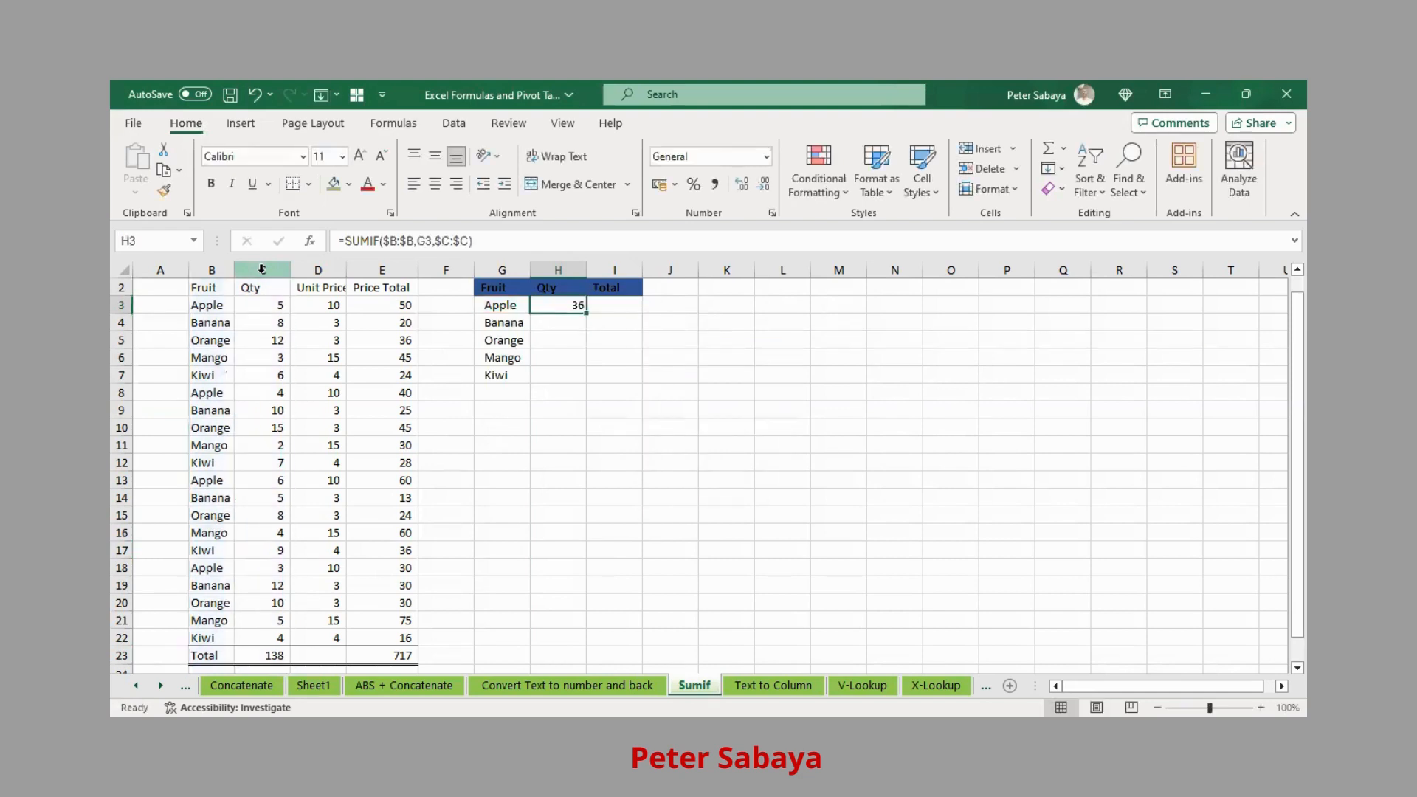
scroll(316, 359, "down", 3)
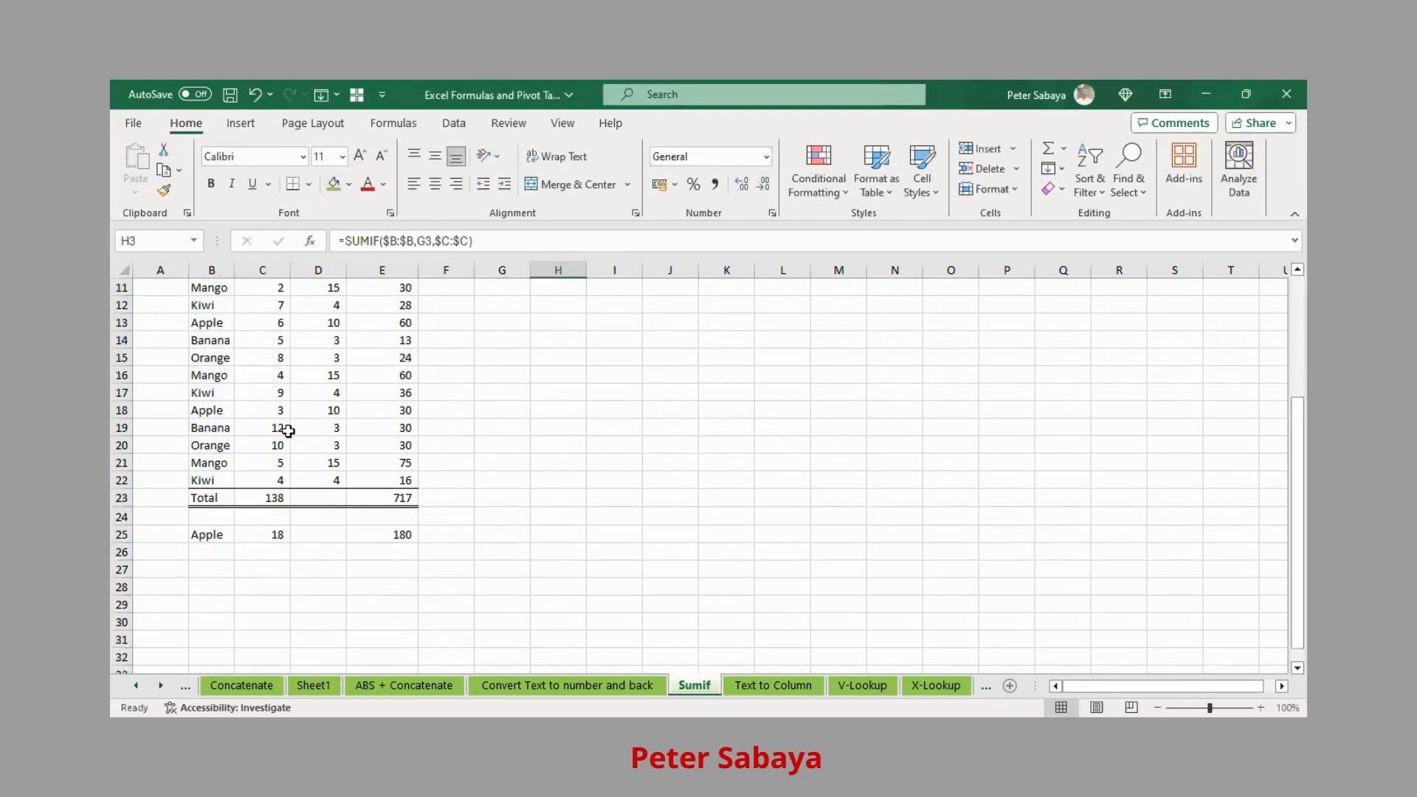
left_click(121, 534)
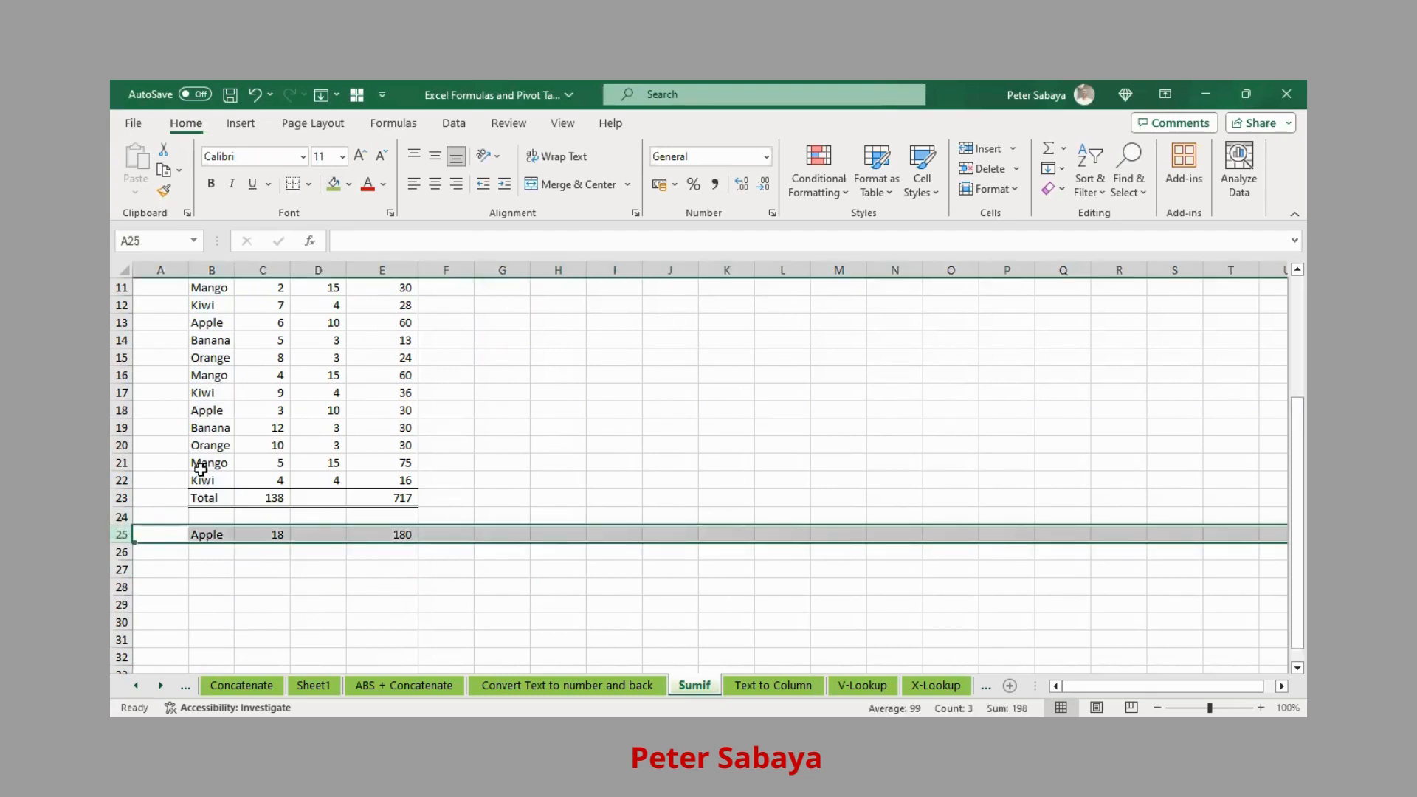
- Clear the stray row 25 tally and fill the SUMIF down through H3:H7
key("Delete")
scroll(621, 313, "up", 1)
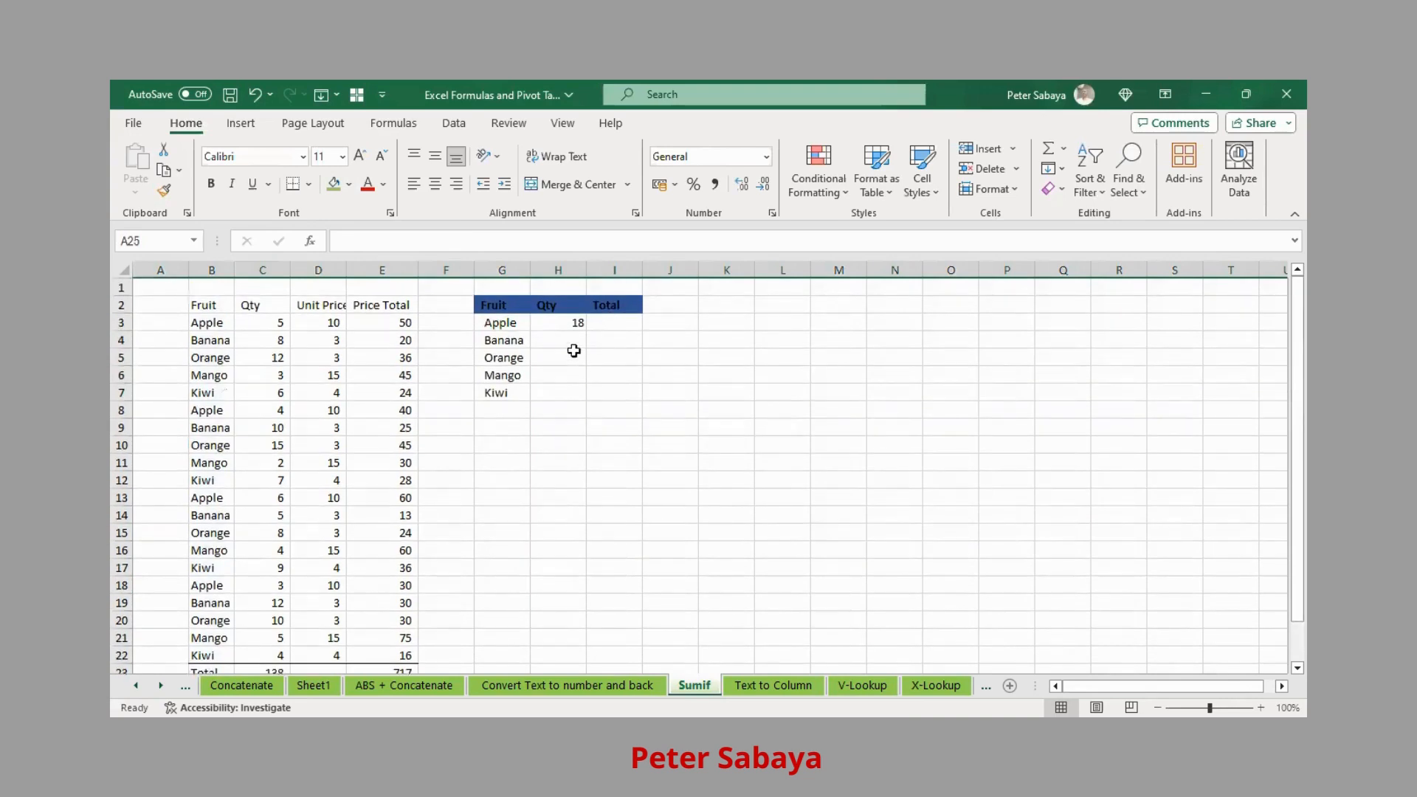
left_click(564, 327)
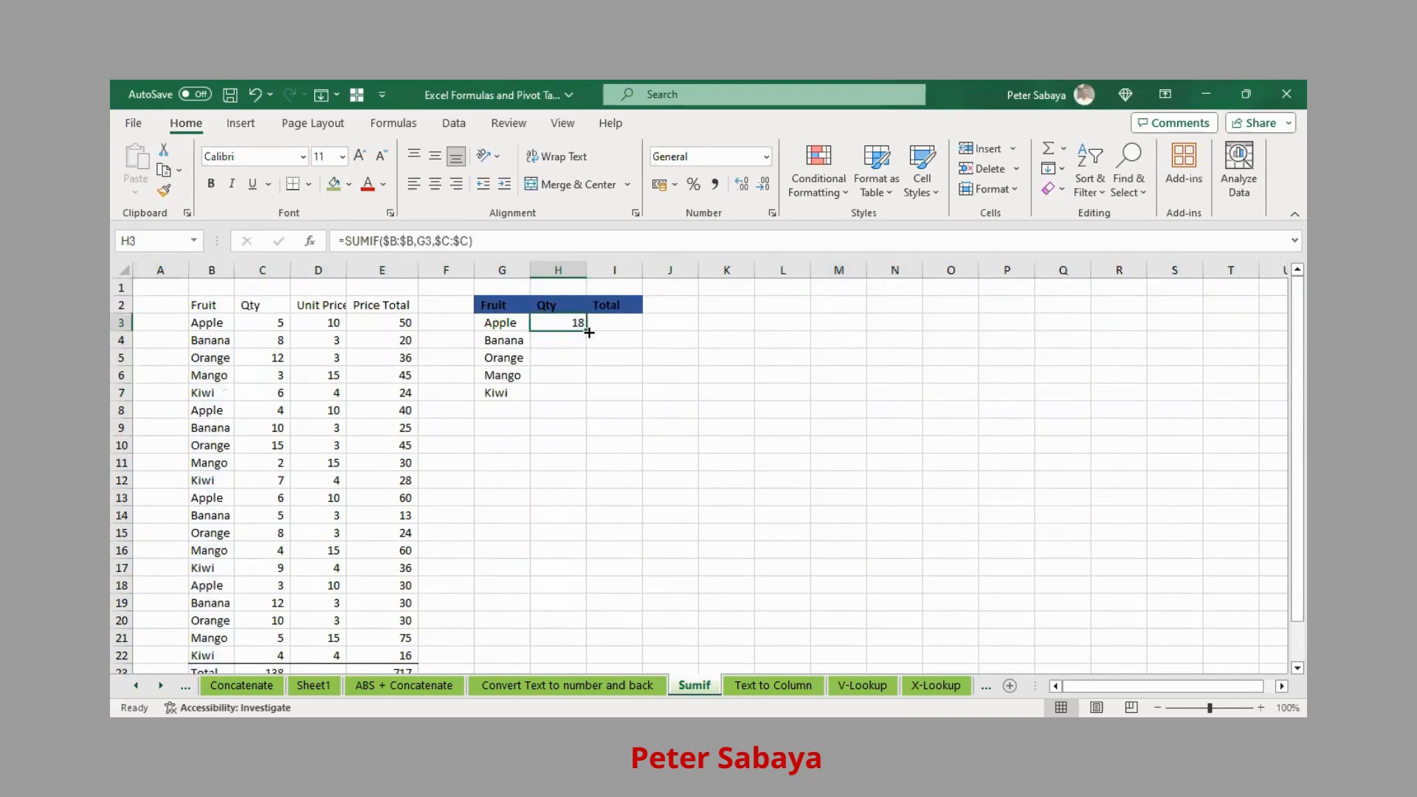
left_click_drag(589, 332, 577, 400)
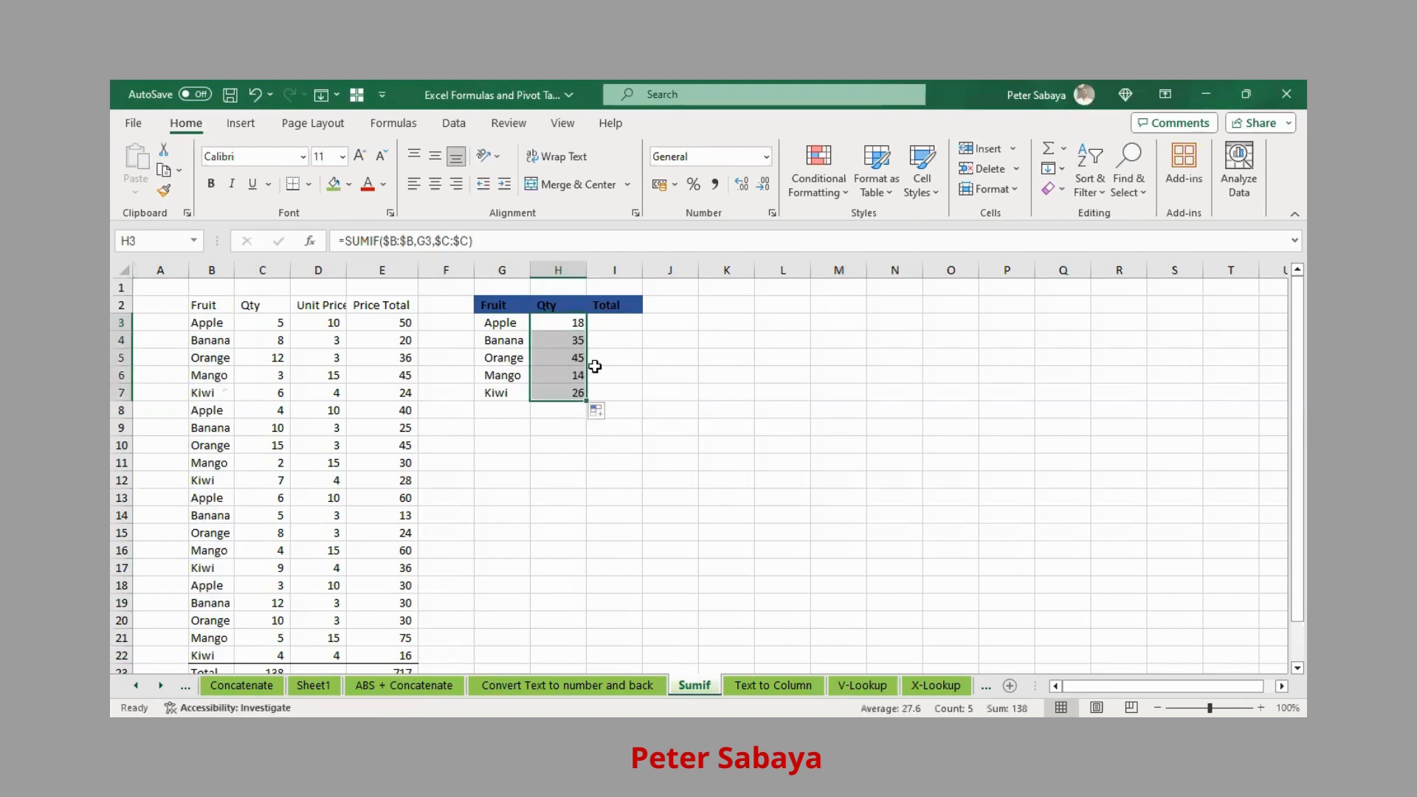
- Compare the H3:H7 quantities against the original Qty total of 138
scroll(317, 554, "down", 4)
left_click(277, 472)
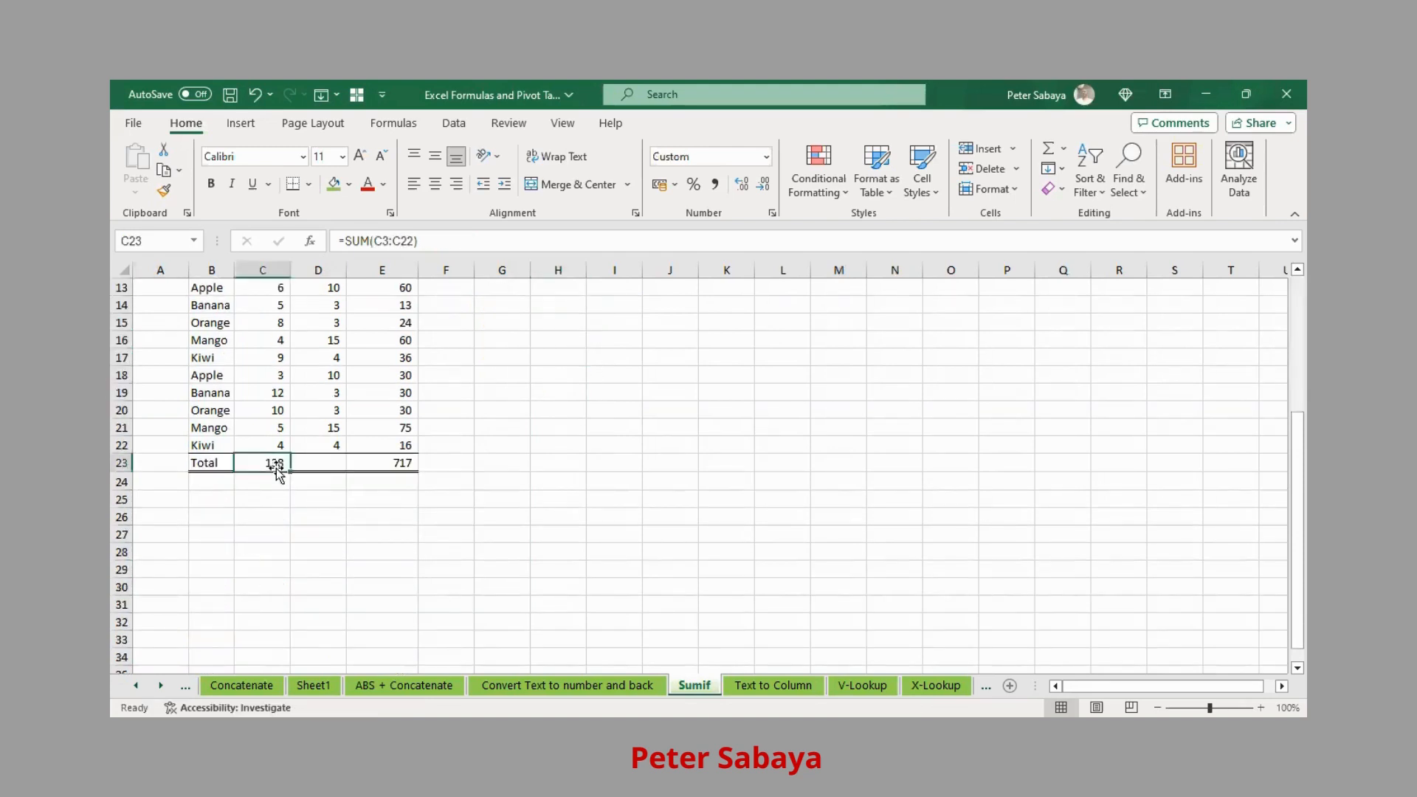
scroll(414, 443, "up", 4)
left_click_drag(573, 323, 571, 392)
left_click(607, 323)
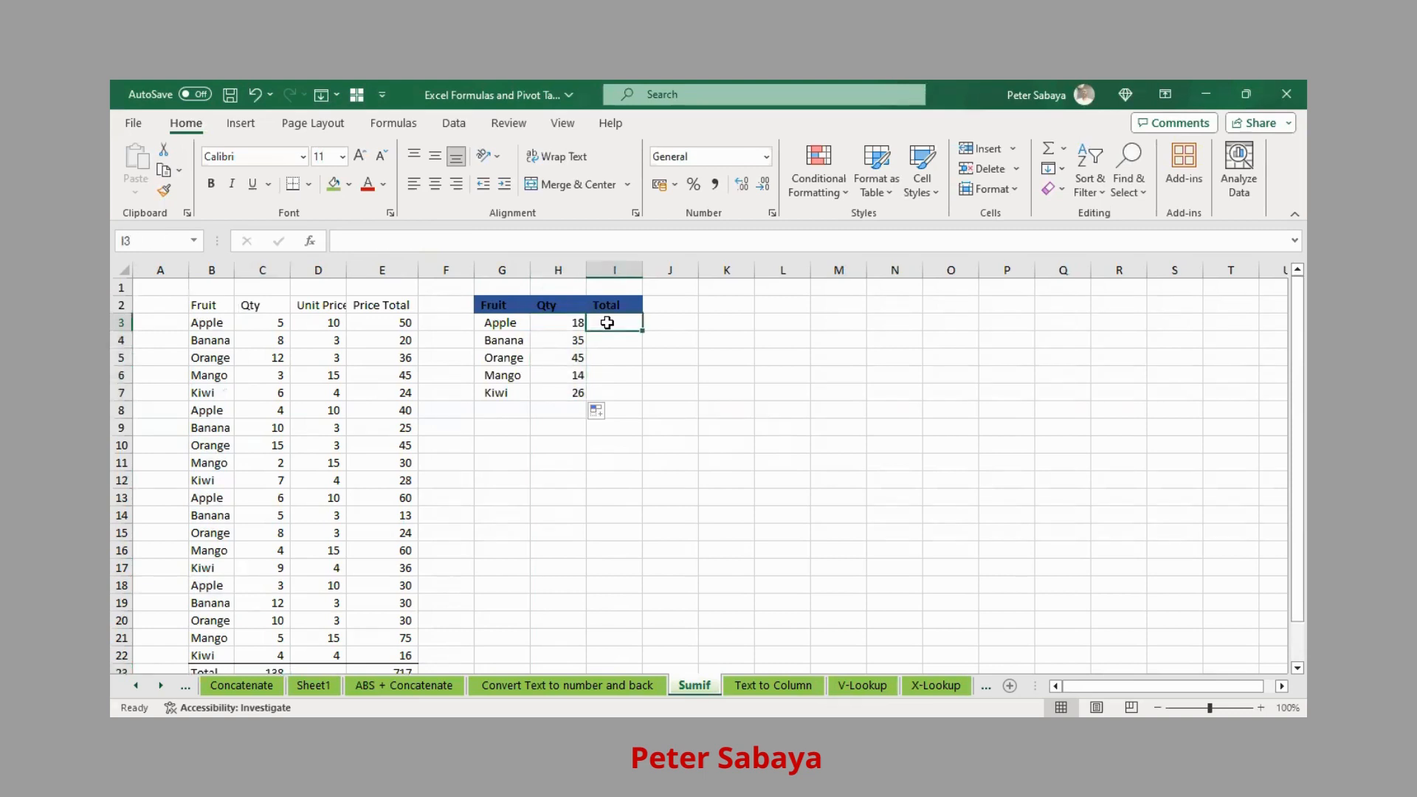
- Enter =SUMIF($B:$B,G3,$E:$E) in I3 to total Apple's Price Total, giving 180
type("=")
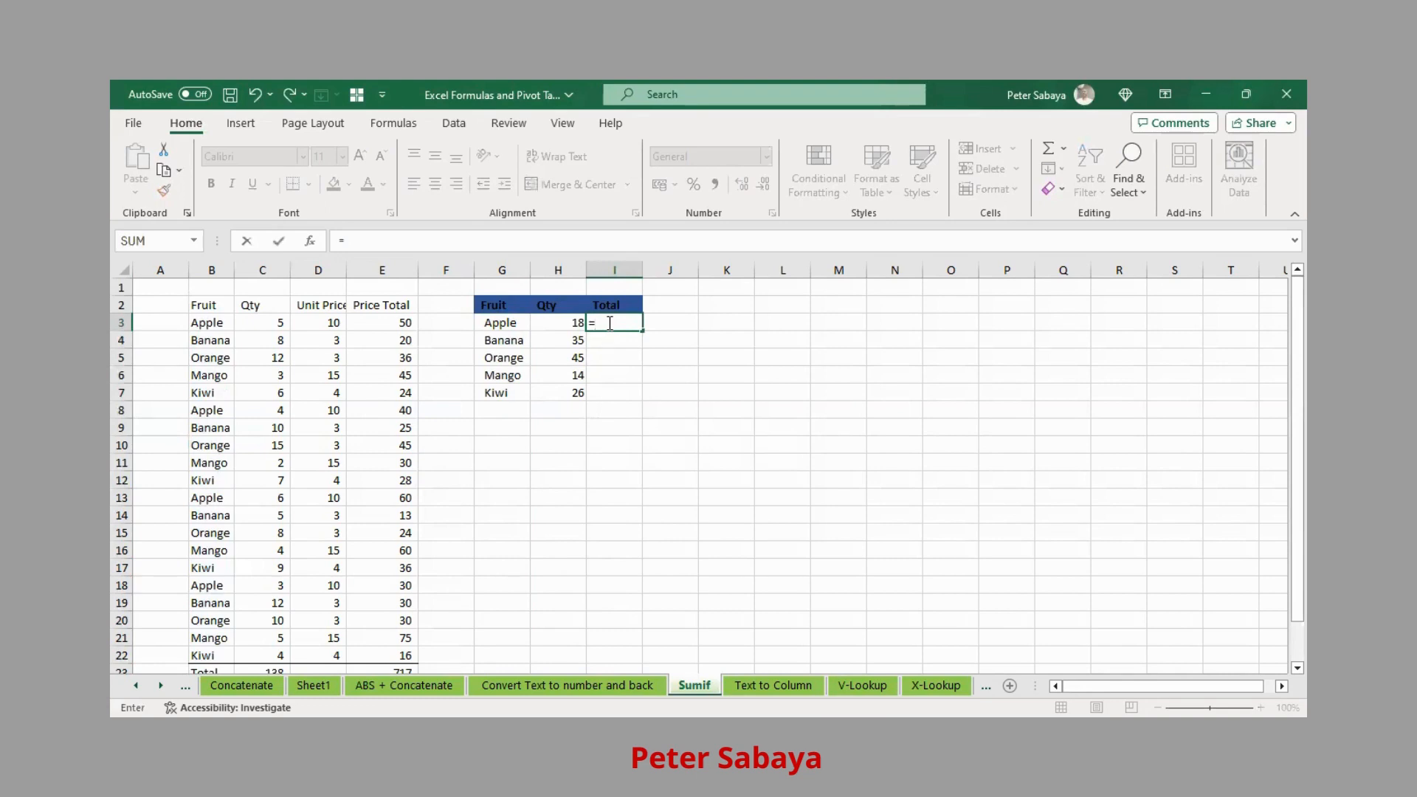
type("sumi")
double_click(634, 342)
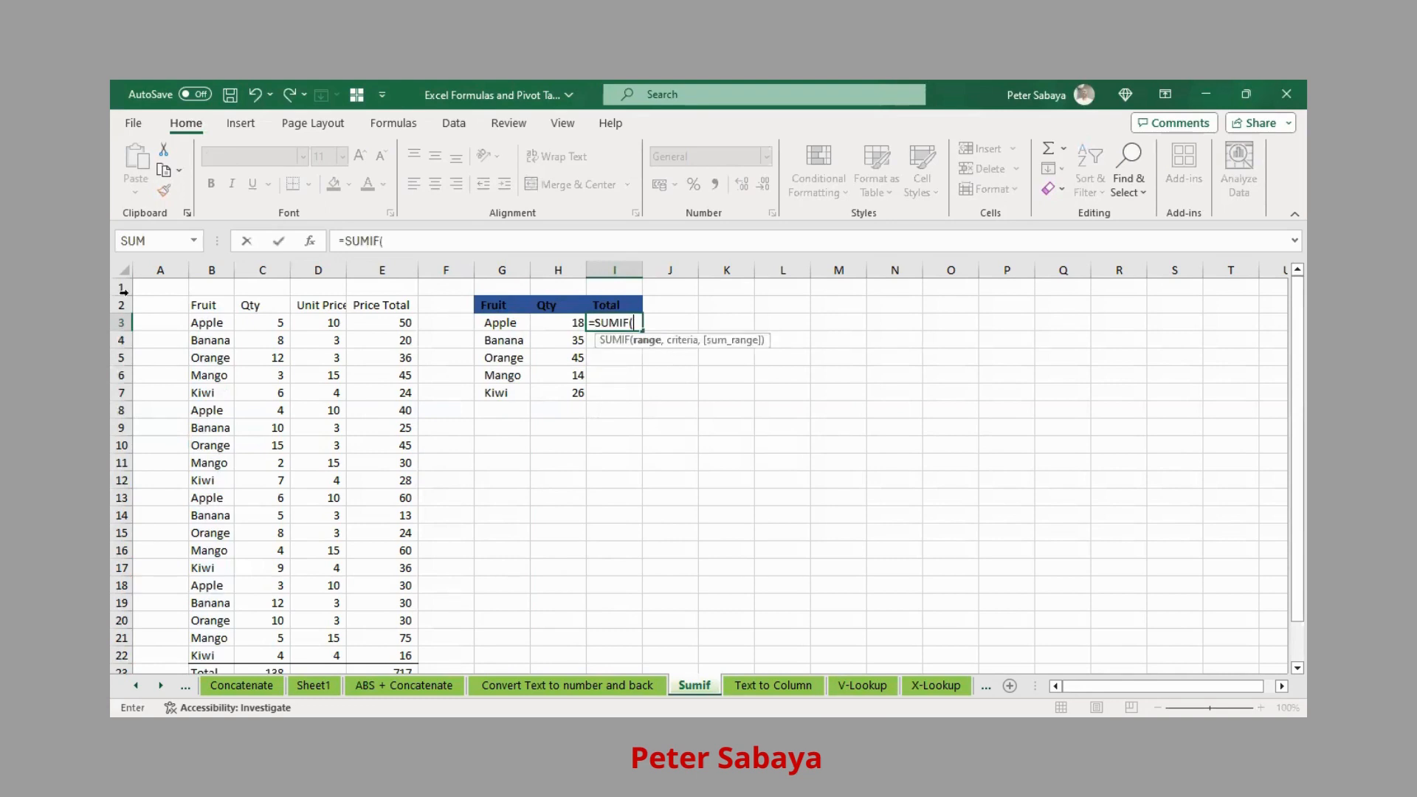
left_click(201, 270)
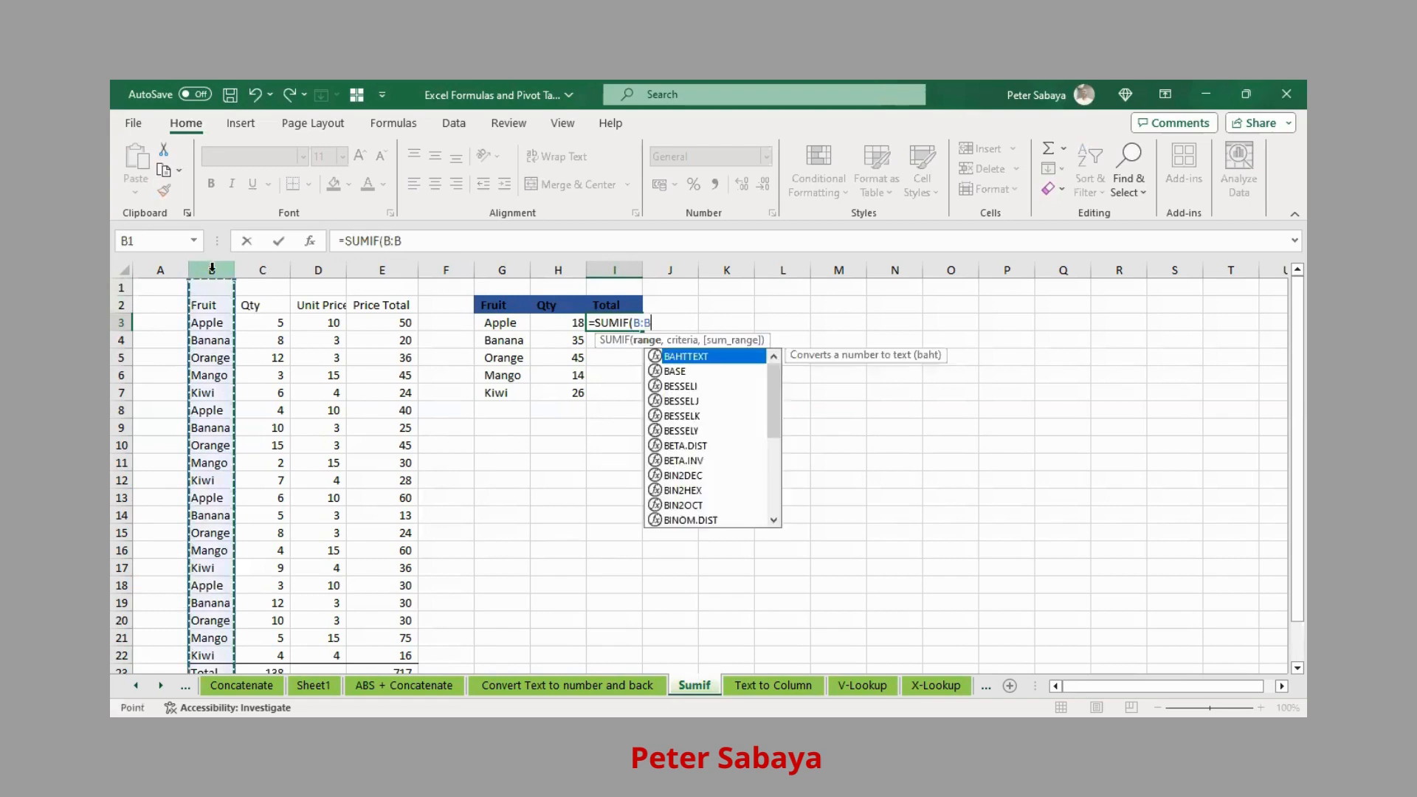
key("F4")
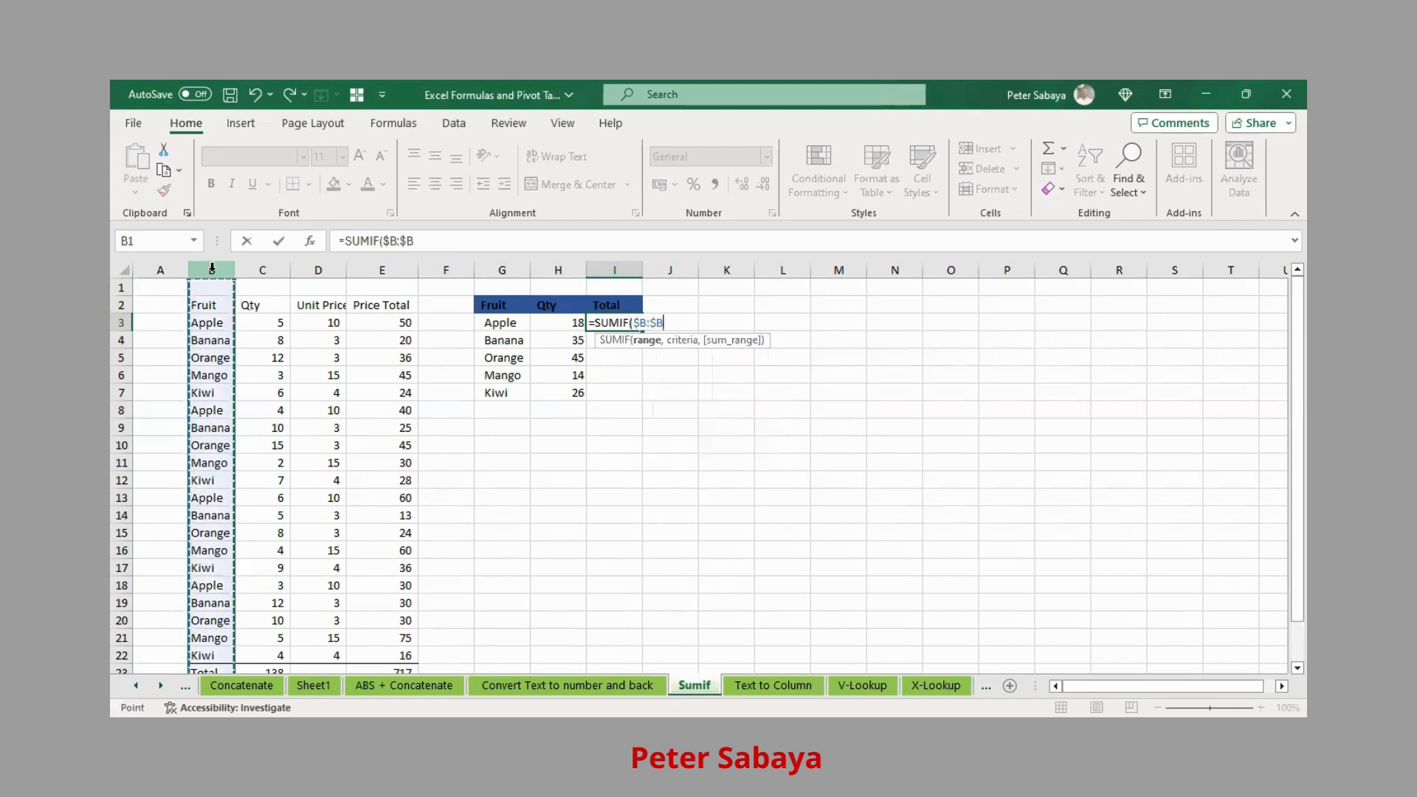
type(",")
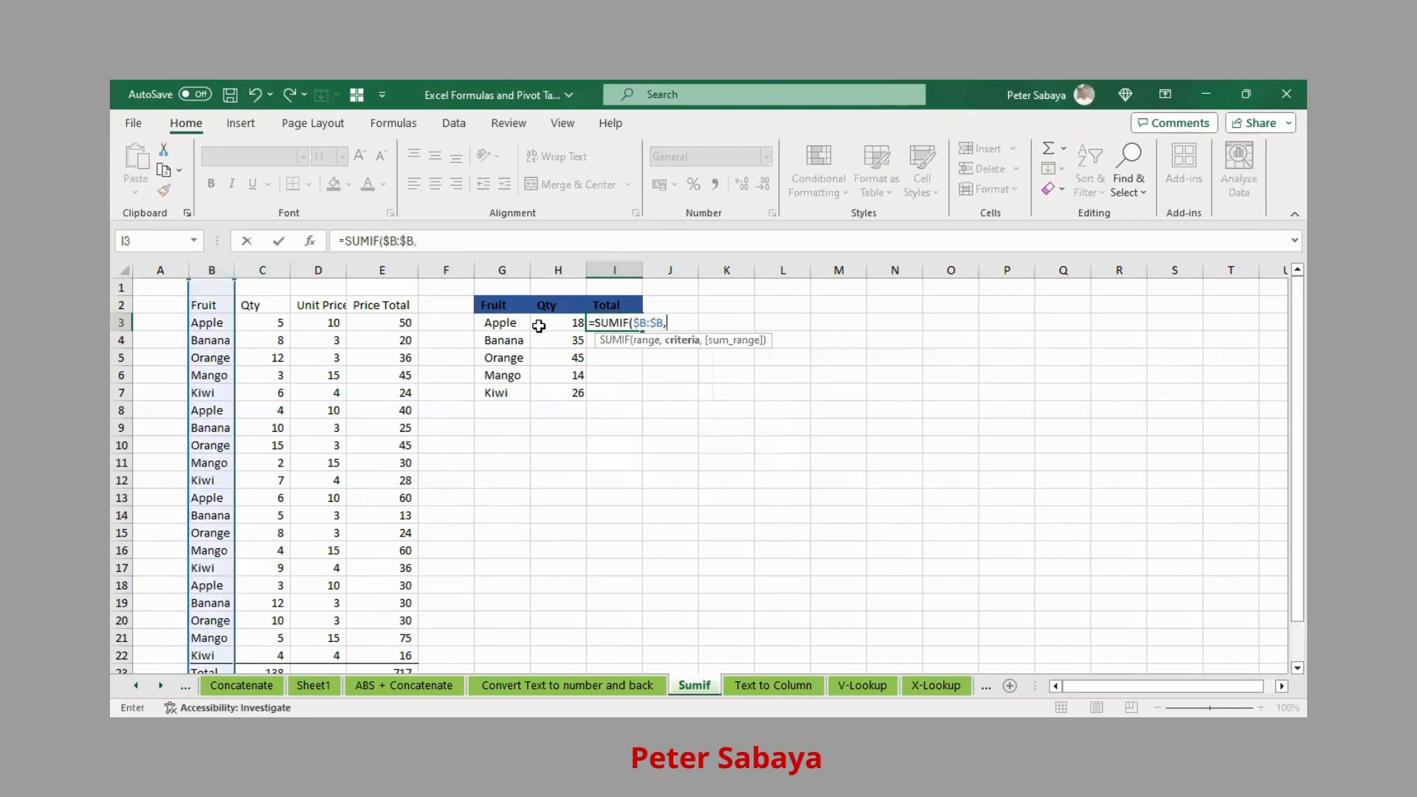
left_click(517, 329)
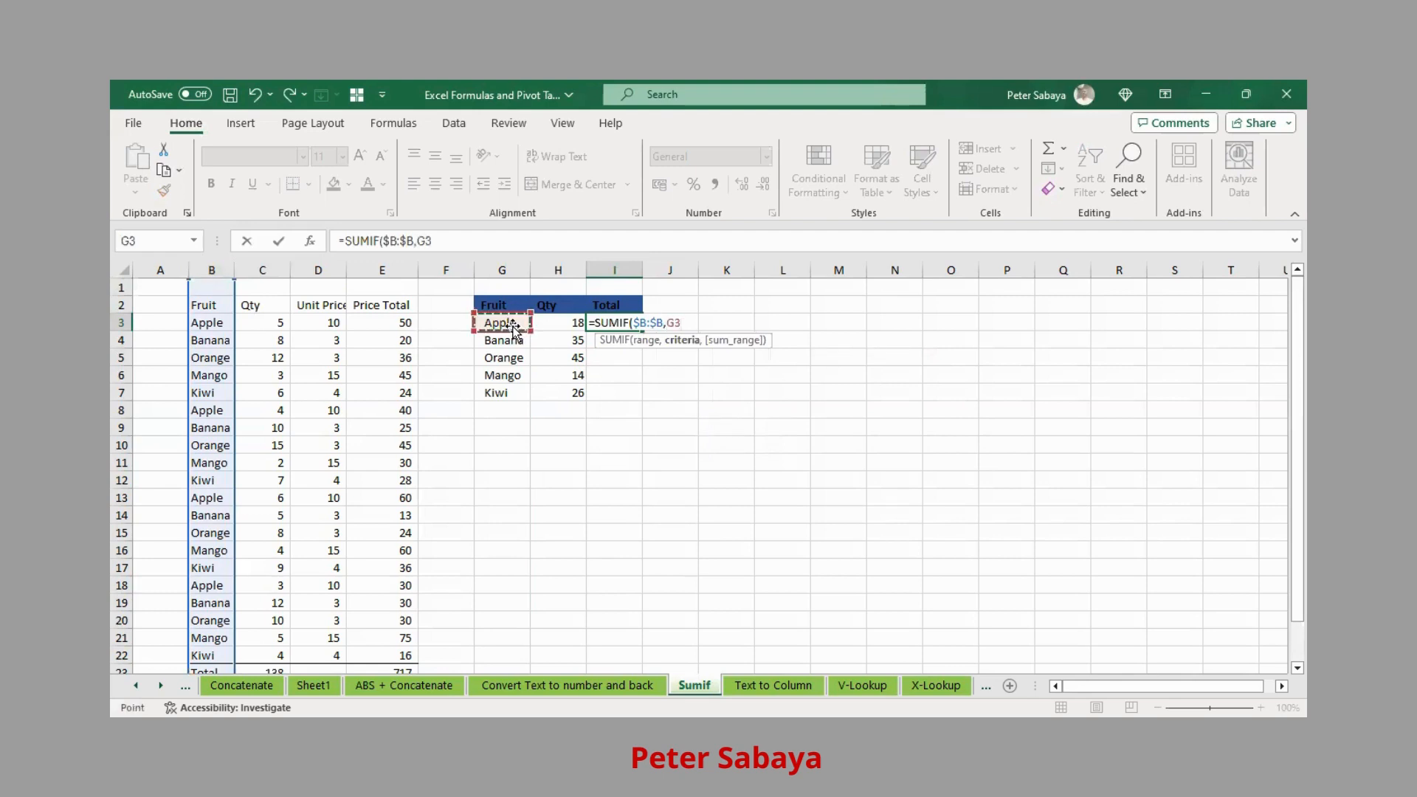
type(",")
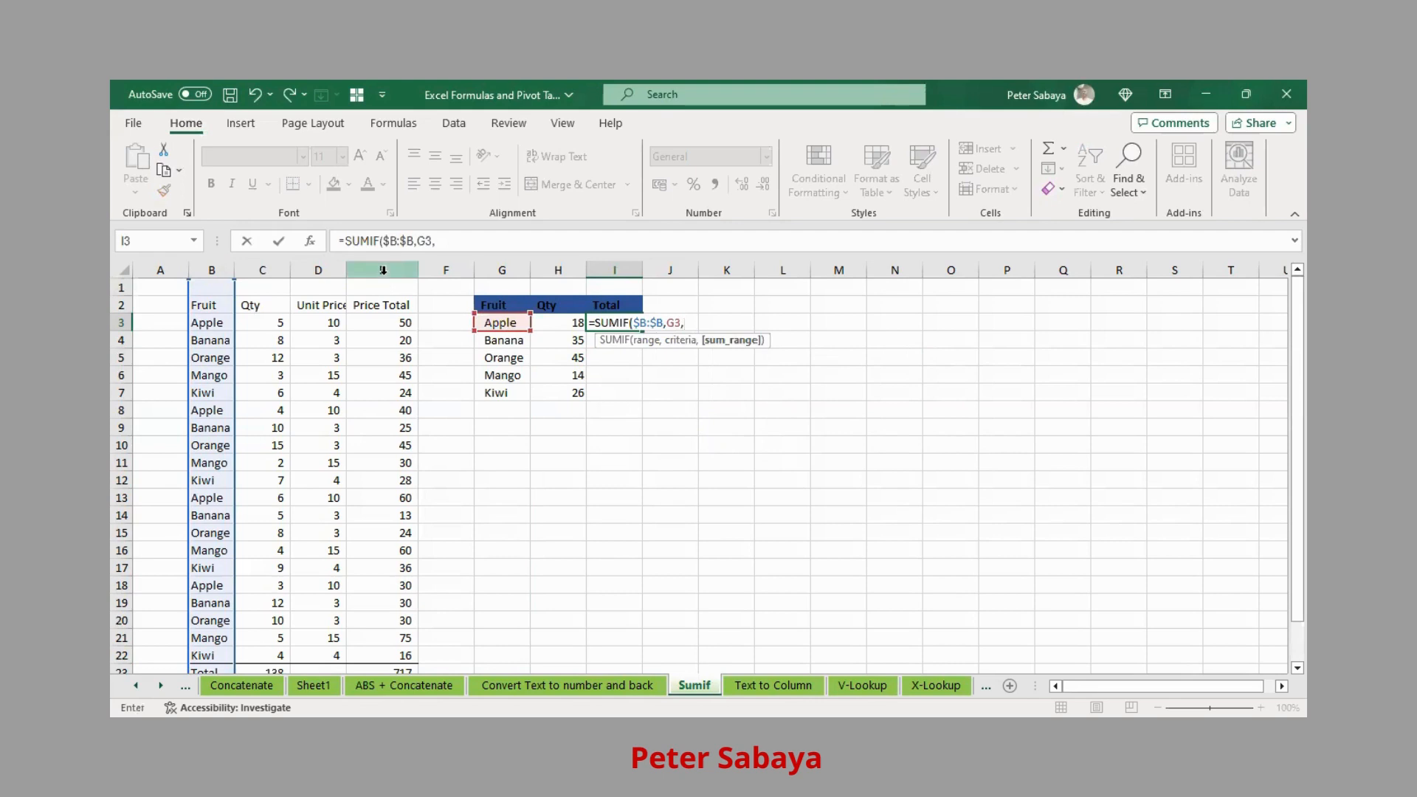
left_click(385, 267)
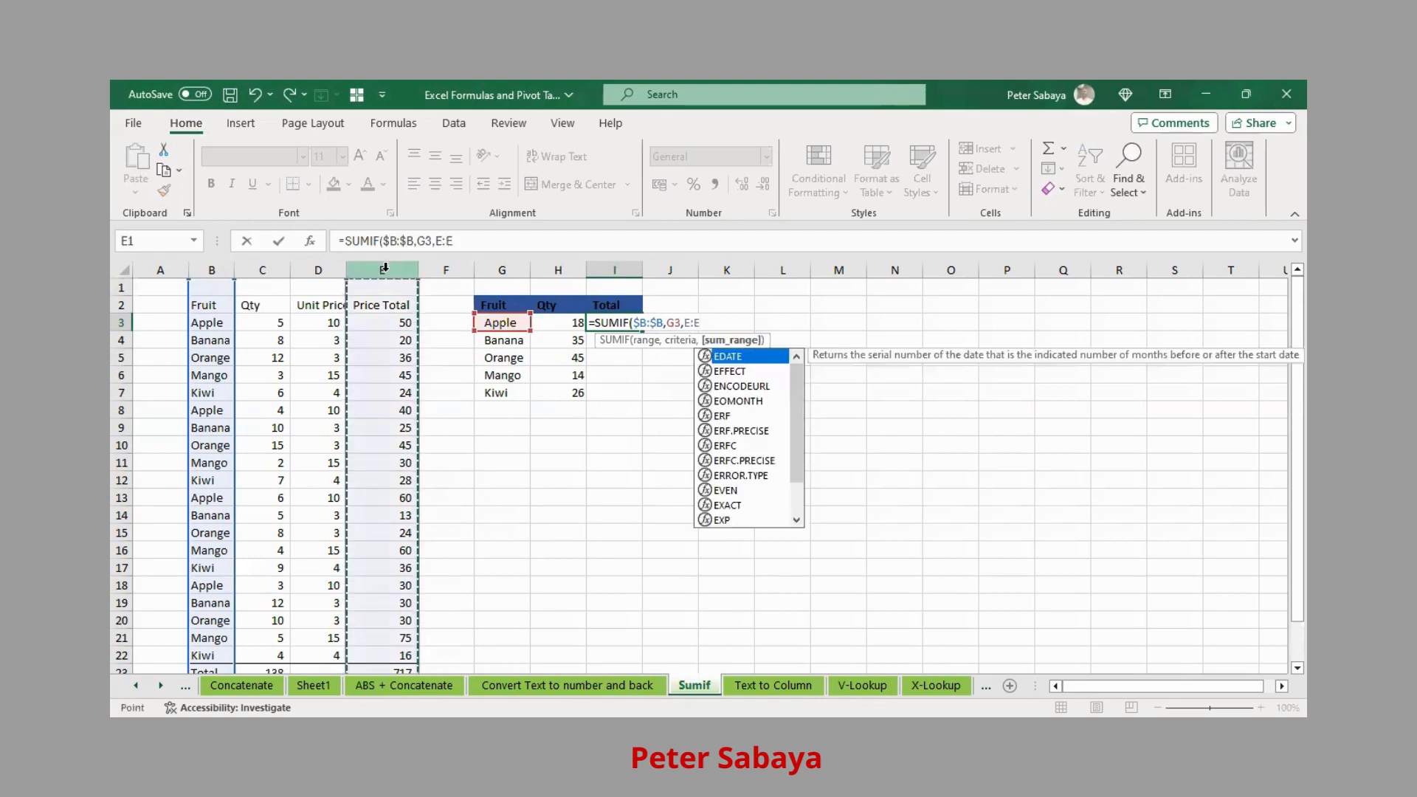
key("F4")
type(")")
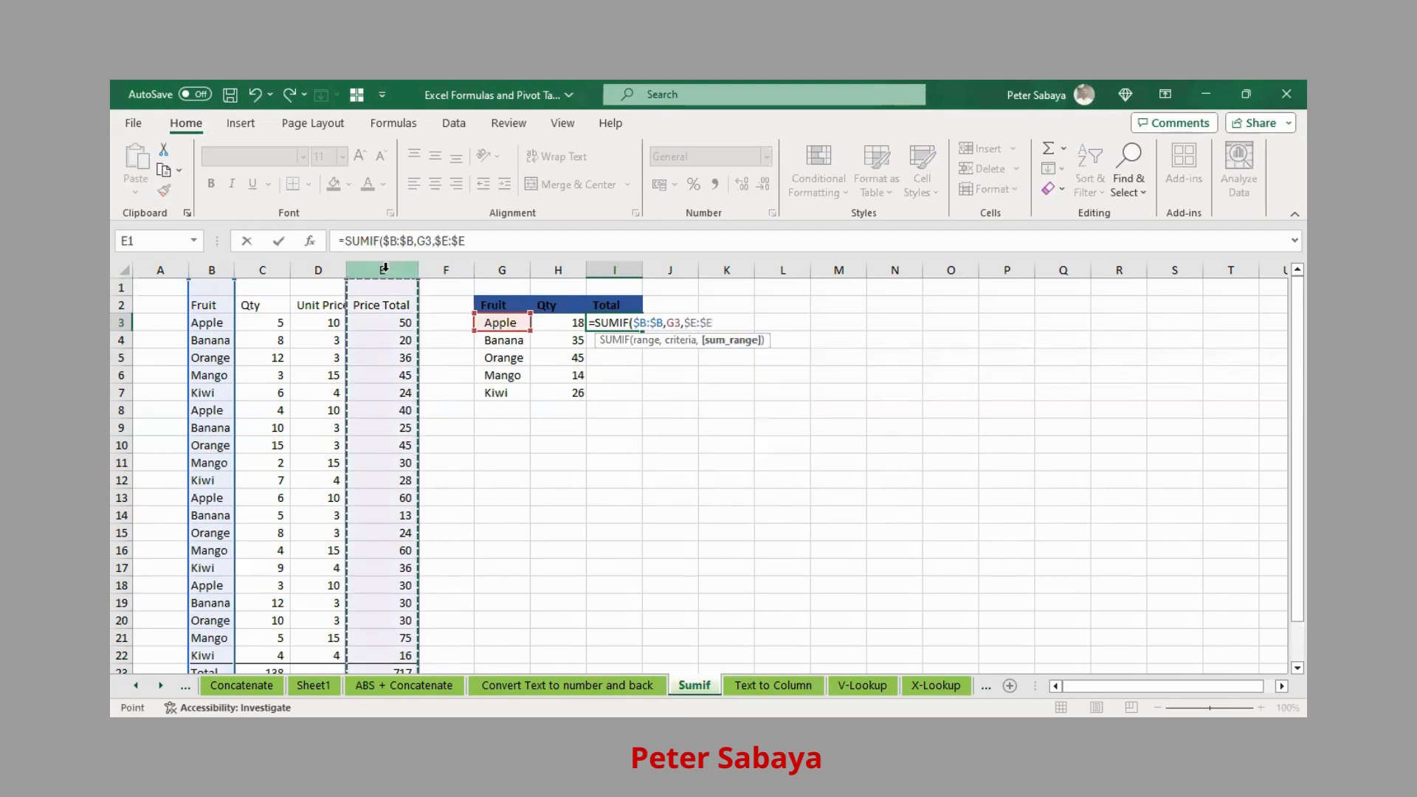
key("Return")
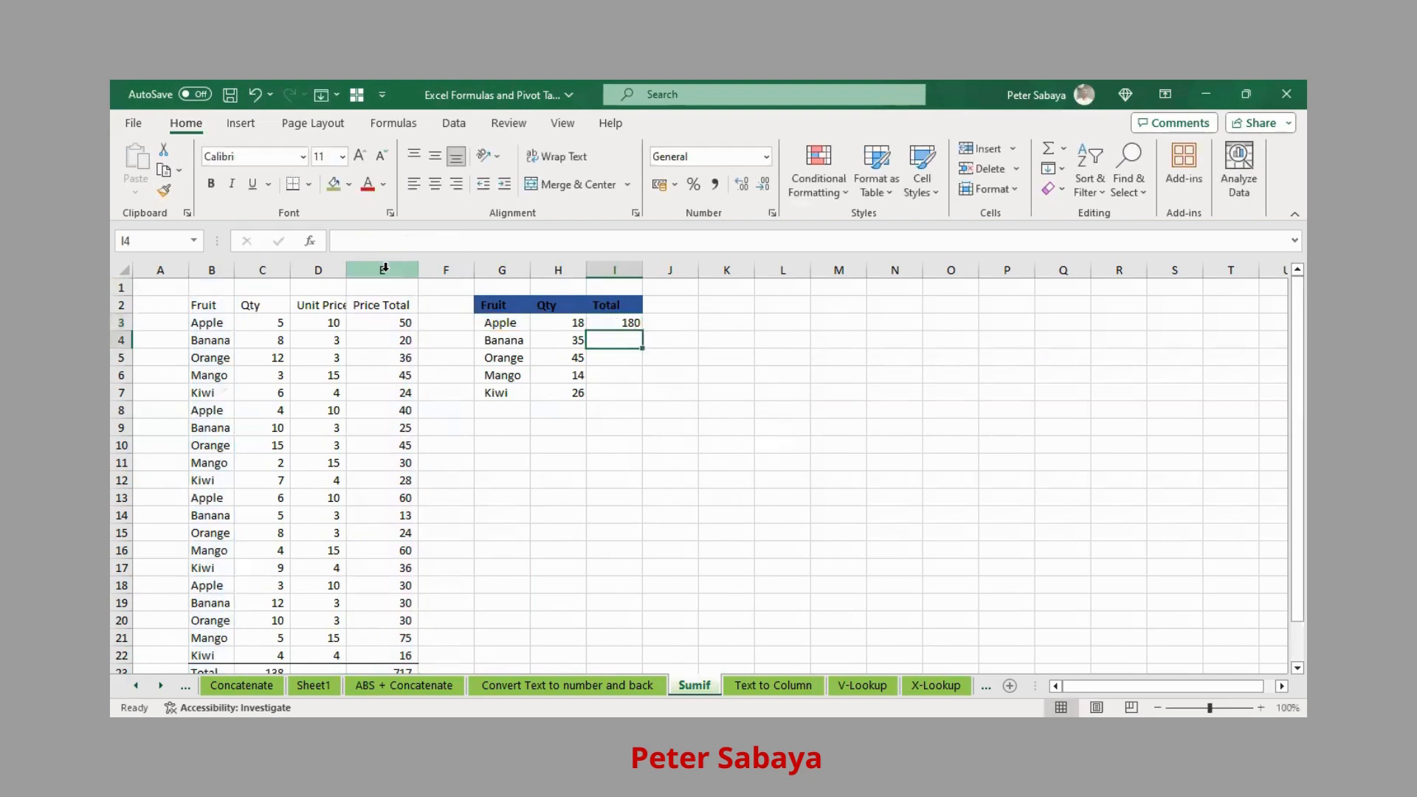
- Copy the SUMIF formula down to I7, giving totals 87.5, 135, 210 and 104
left_click(646, 323)
left_click(636, 327)
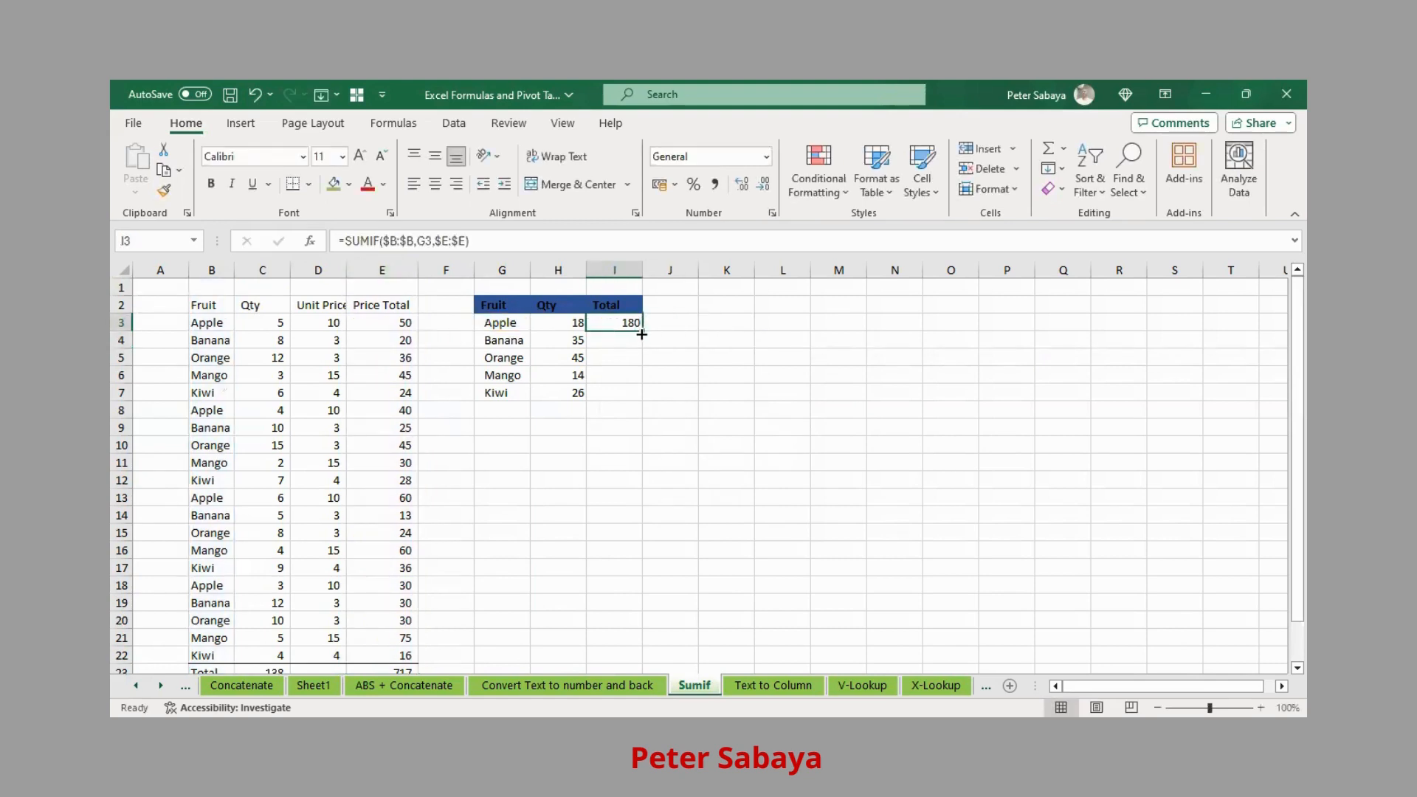
left_click_drag(643, 334, 629, 396)
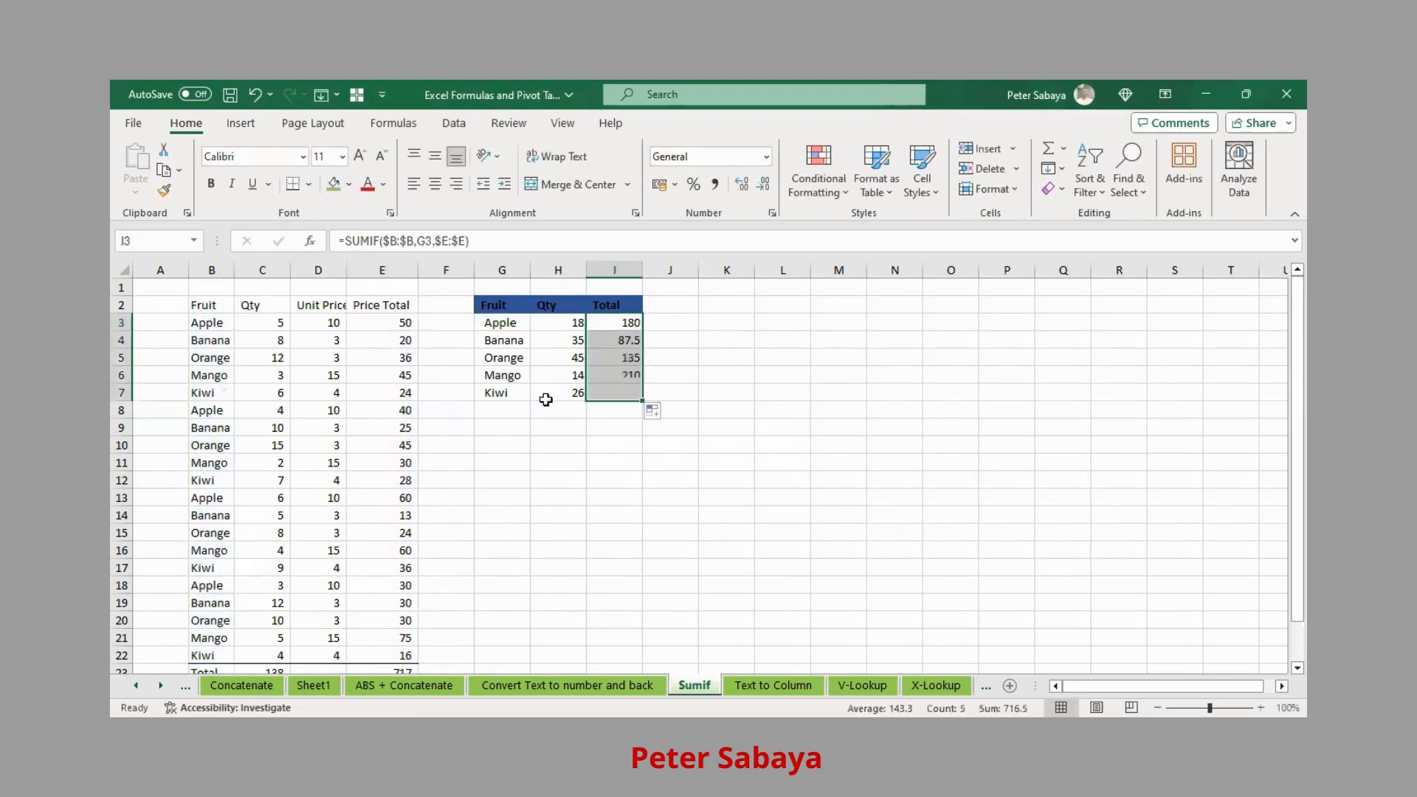
left_click(509, 411)
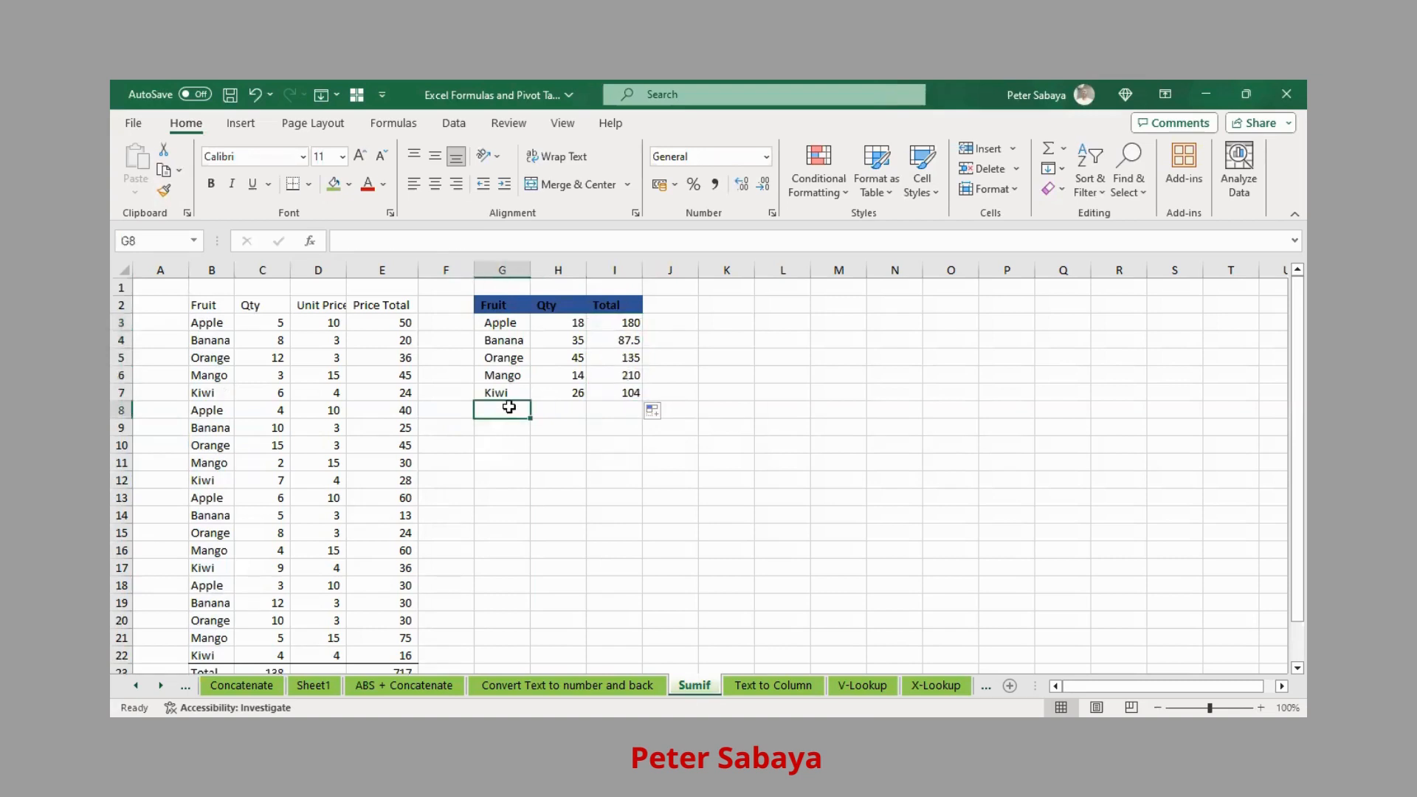
- Label G8 'Total' and remove its indent so it sits flush left
type("Total")
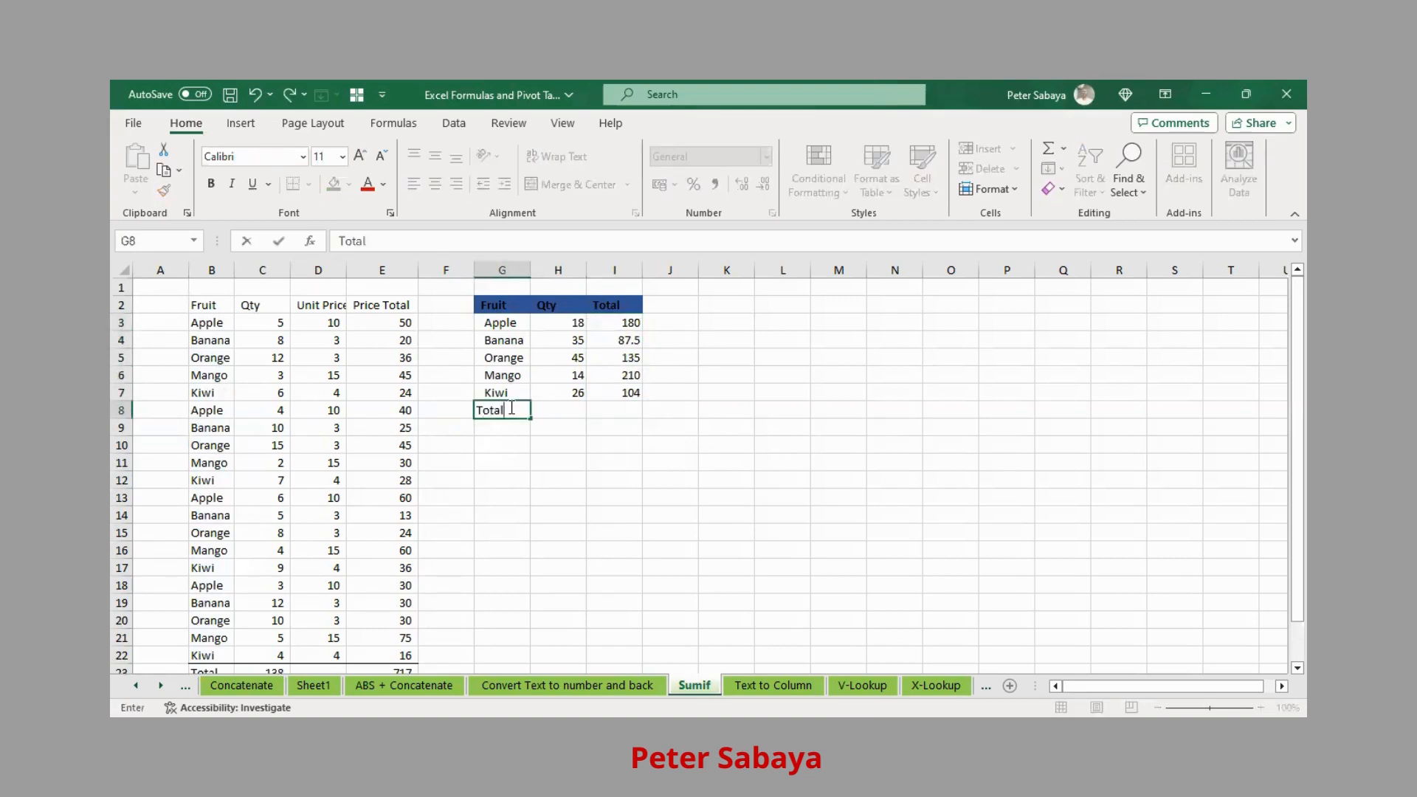
key("Tab")
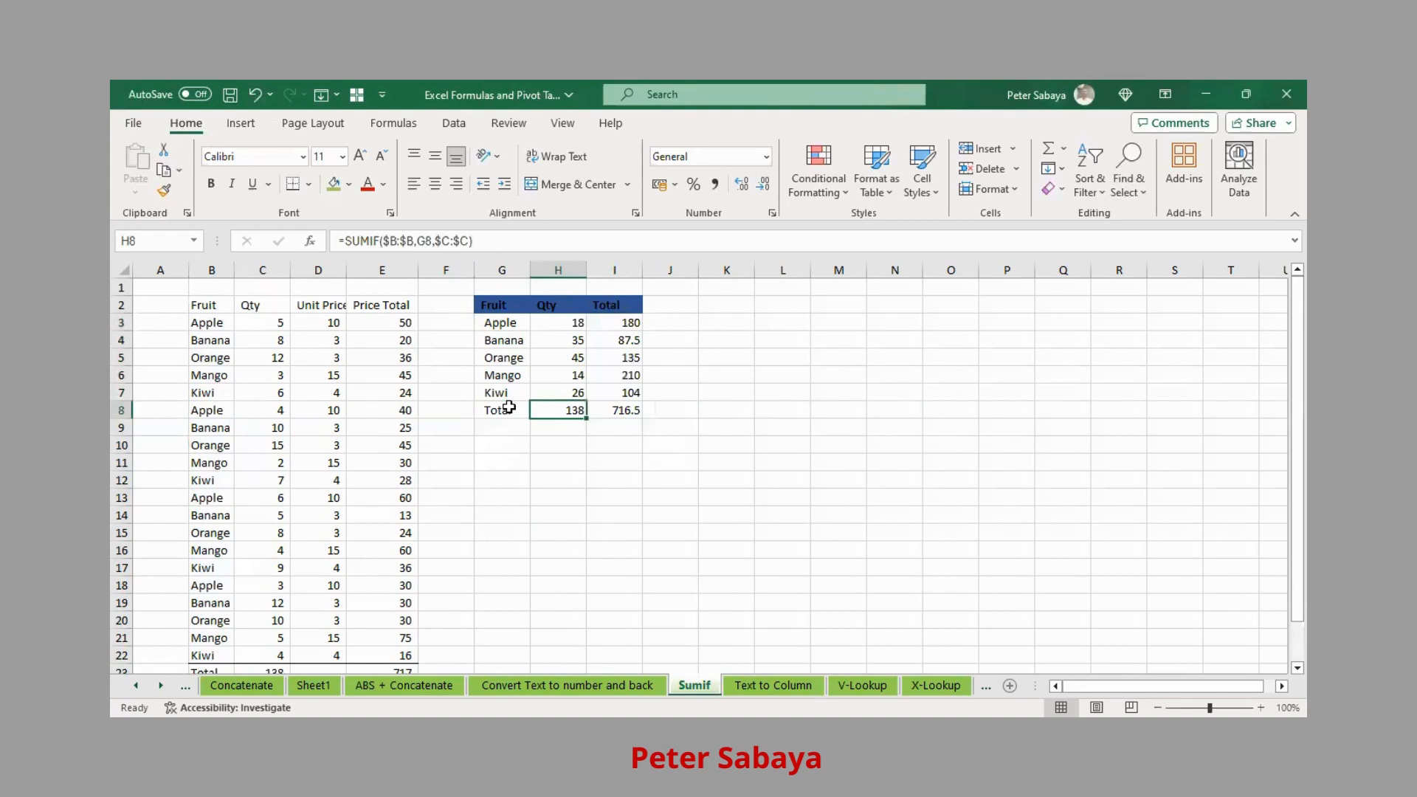
left_click(504, 405)
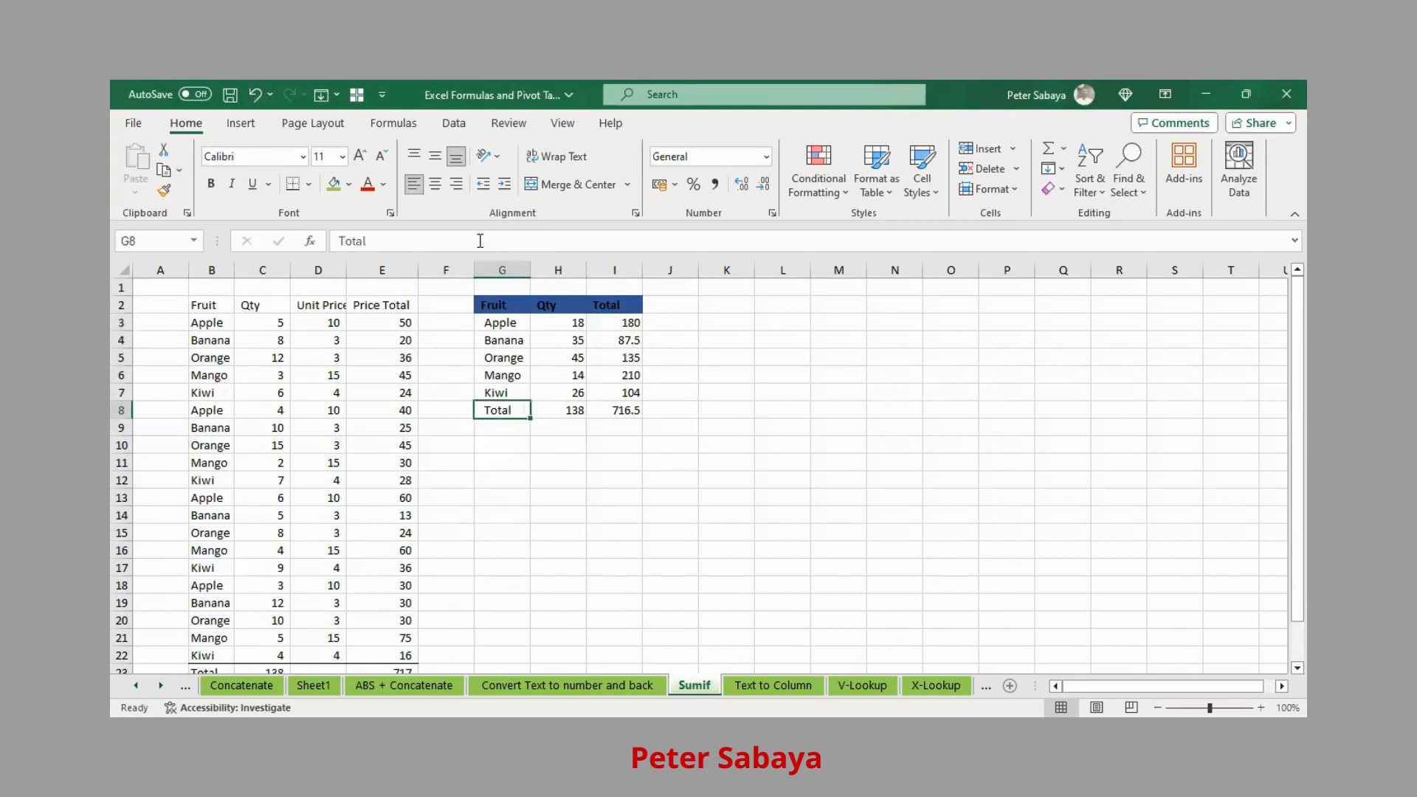
left_click(483, 185)
- Give the Total row G8:I8 a top and double bottom border
left_click(632, 411, "shift")
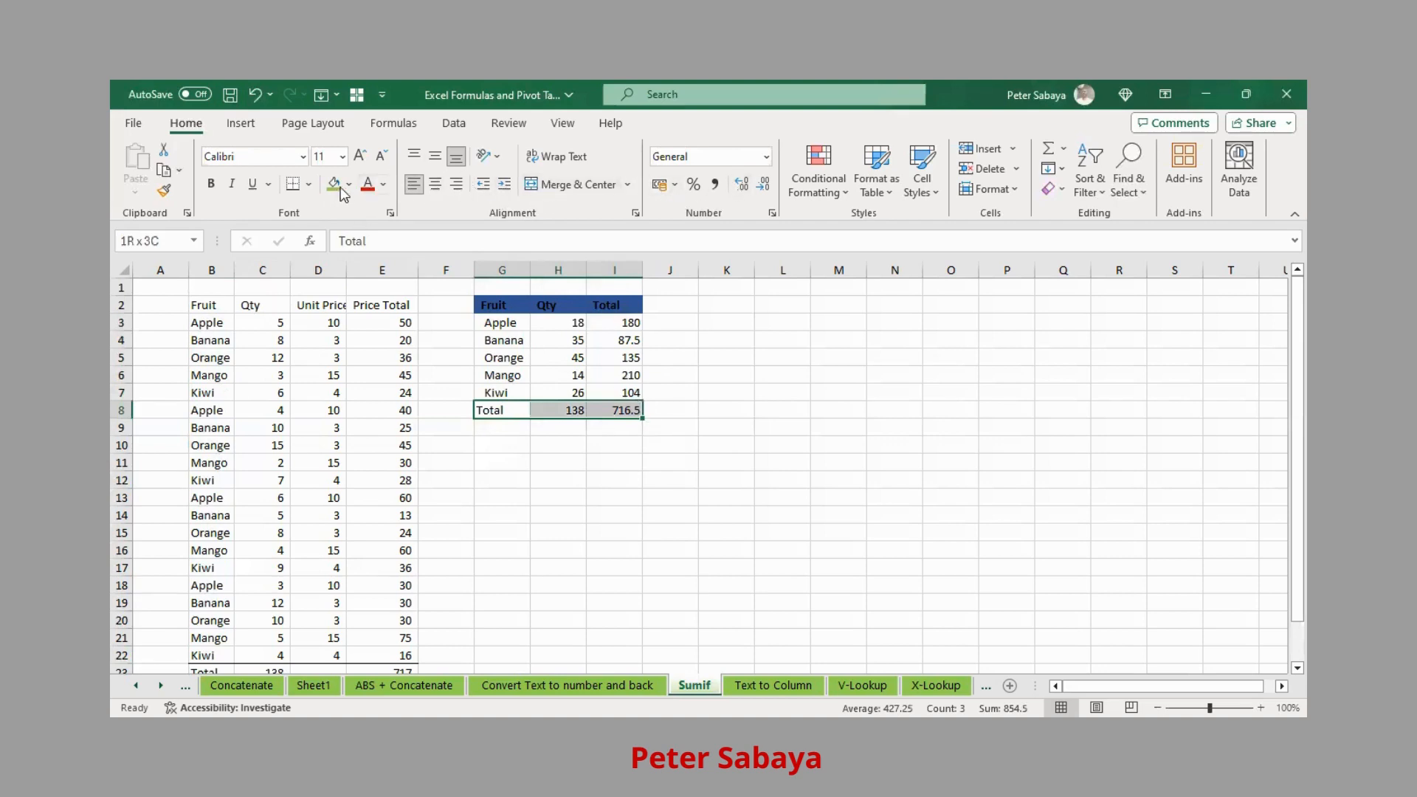
left_click(309, 186)
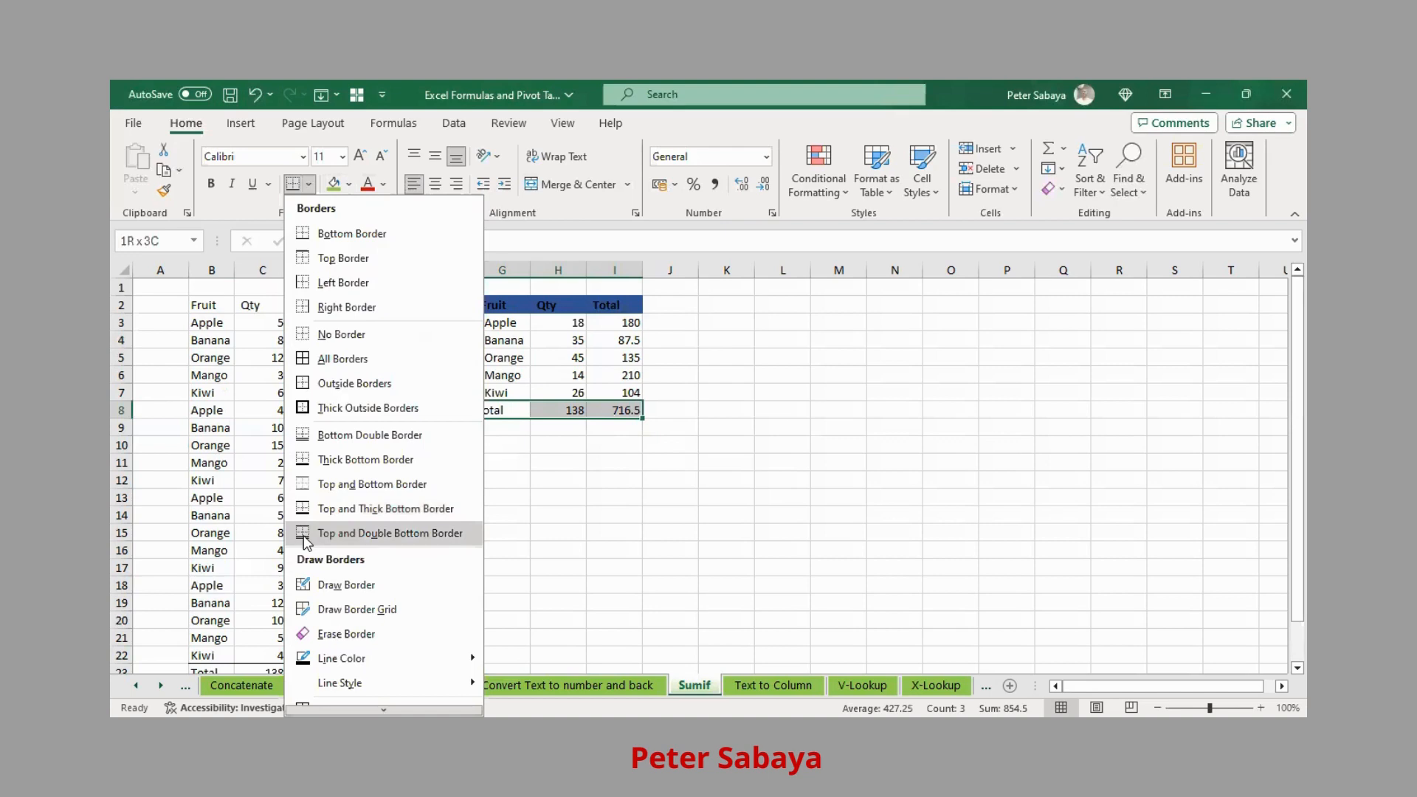
left_click(305, 539)
left_click(784, 358)
- Make only the Total row bold, undoing the stray bold on the Kiwi row
left_click_drag(490, 411, 607, 395)
left_click(212, 183)
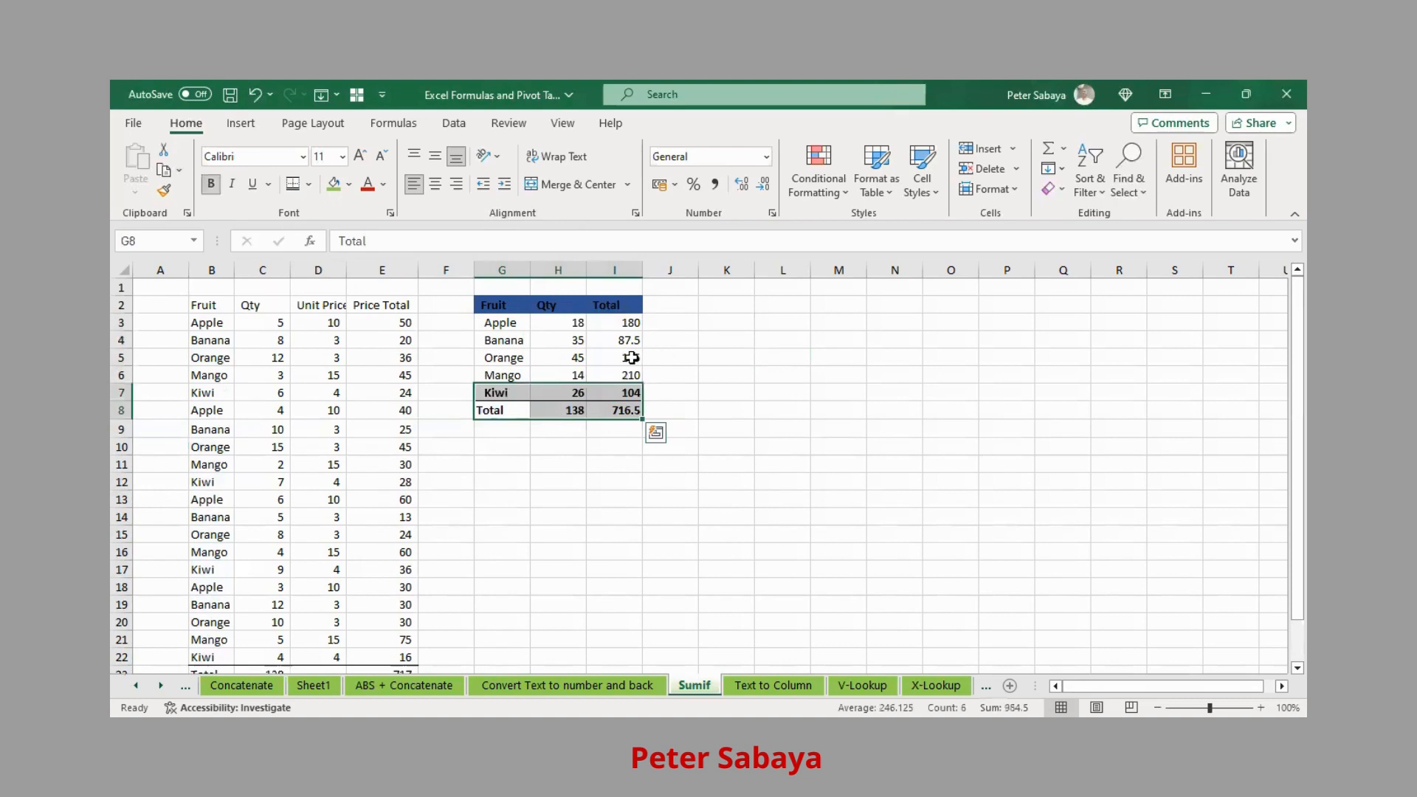
left_click(728, 379)
key("ctrl+z")
left_click_drag(490, 411, 624, 410)
left_click(216, 188)
left_click(781, 378)
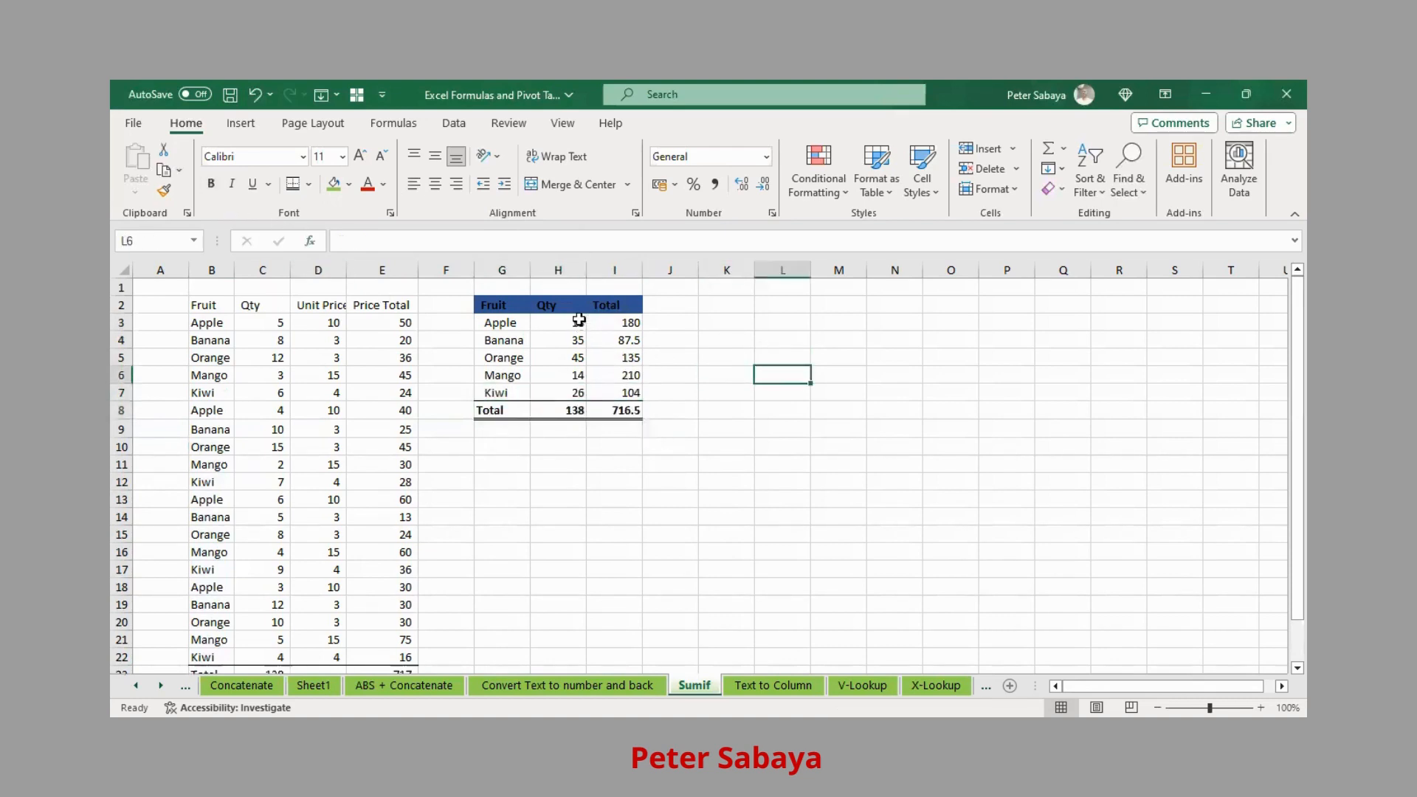
left_click_drag(578, 322, 633, 412)
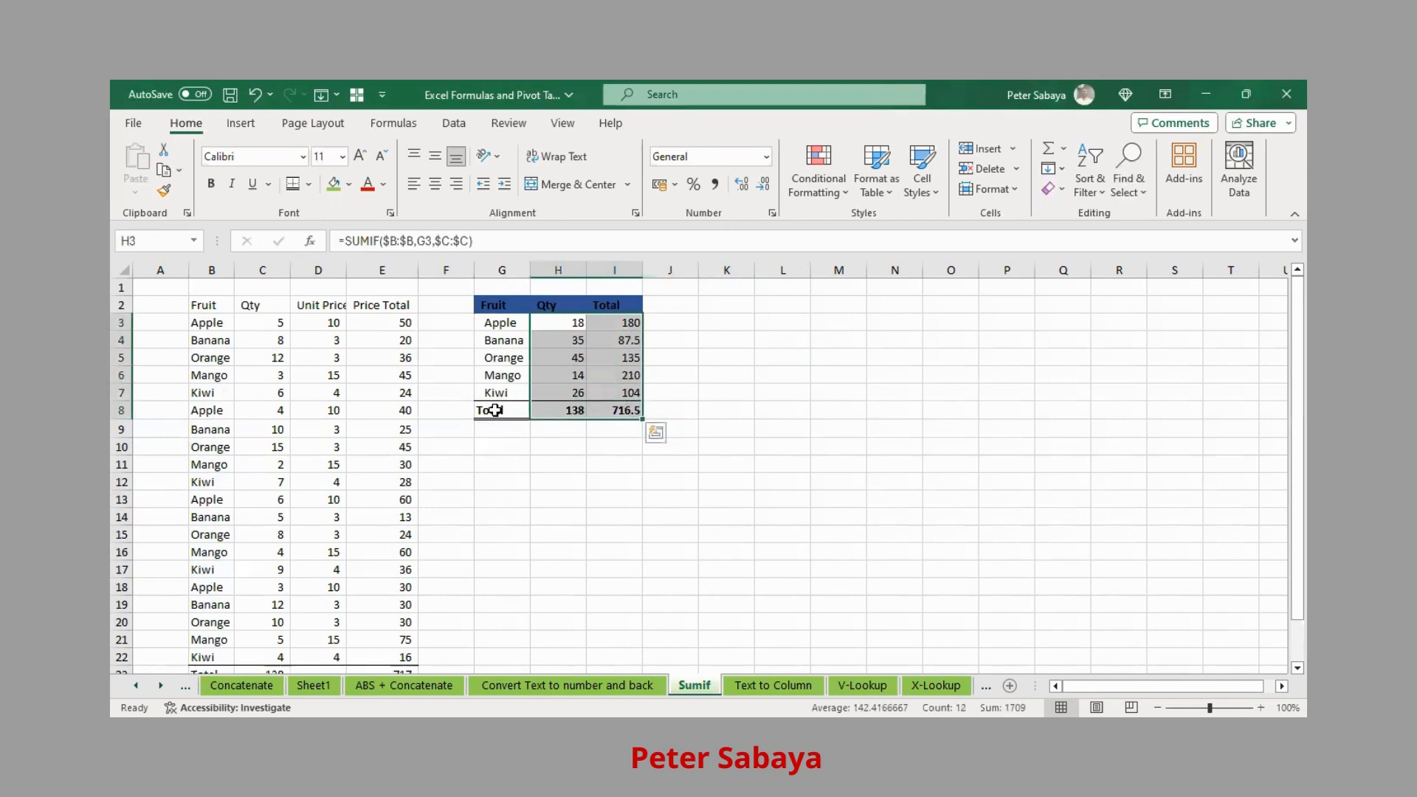
- Format H3:I8 in Comma Style with zero decimals, so 87.5 shows 88 and 716.5 shows 717
left_click_drag(495, 411, 635, 411)
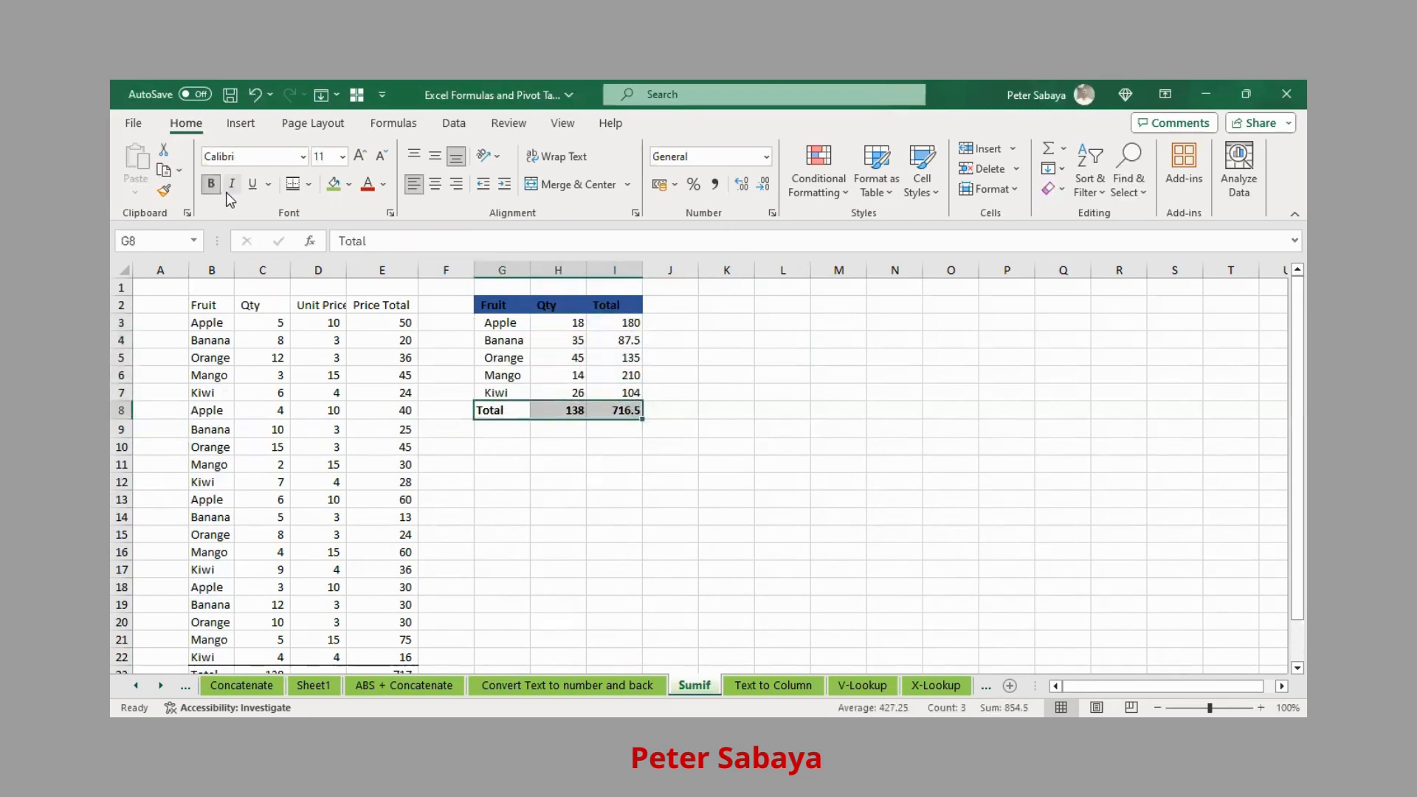
mouse_move(568, 325)
left_mouse_down()
mouse_move(605, 324)
mouse_move(565, 322)
left_mouse_up()
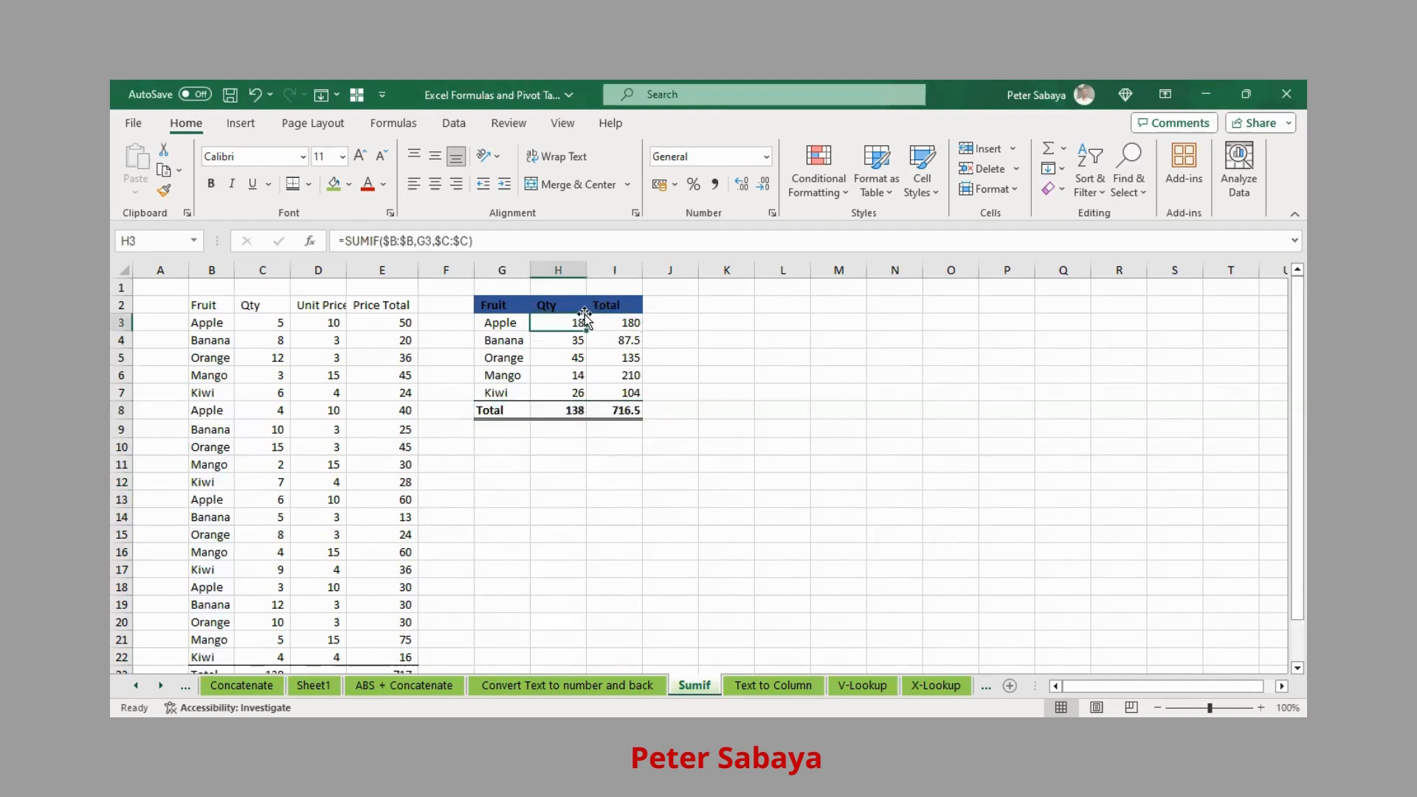
key("ctrl+shift+Right")
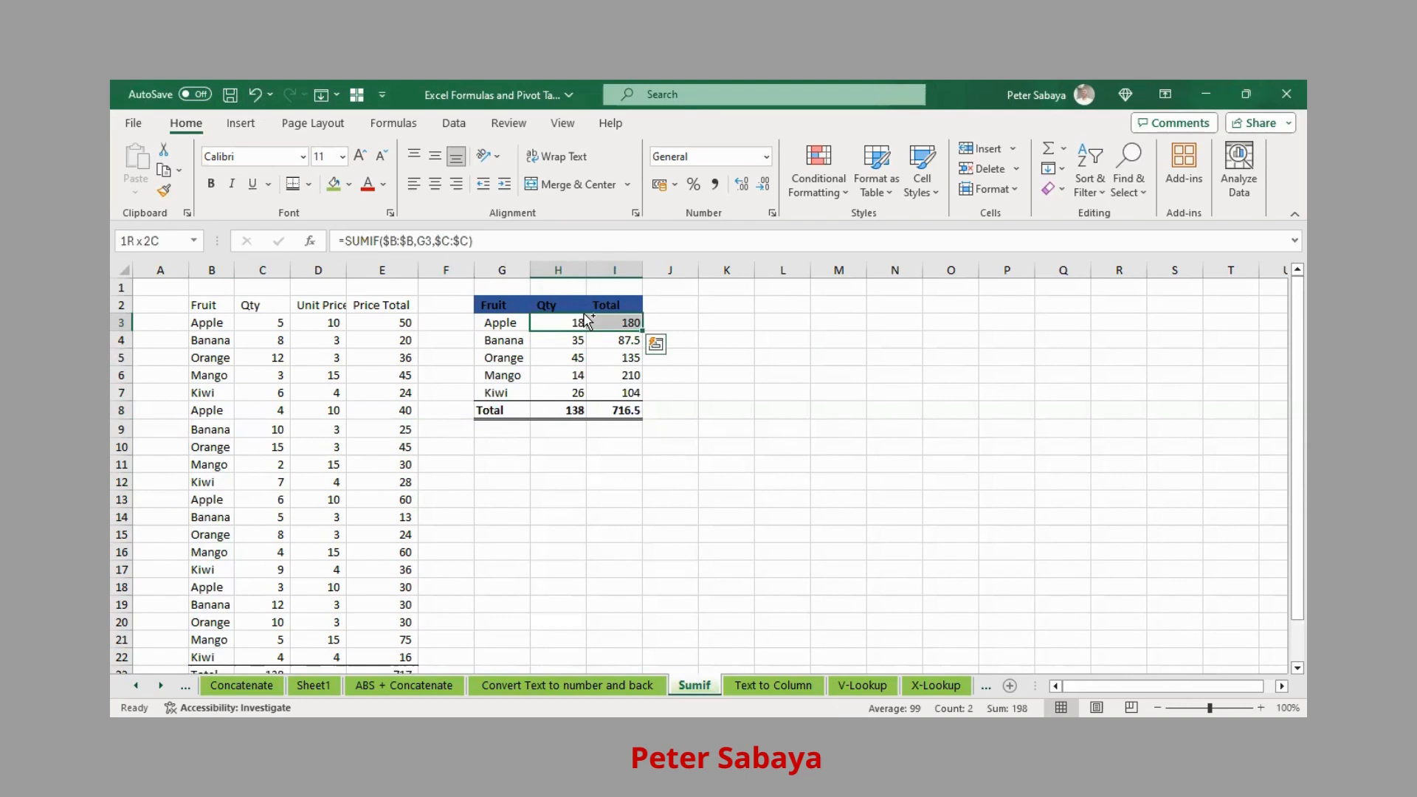
key("ctrl+shift+Down")
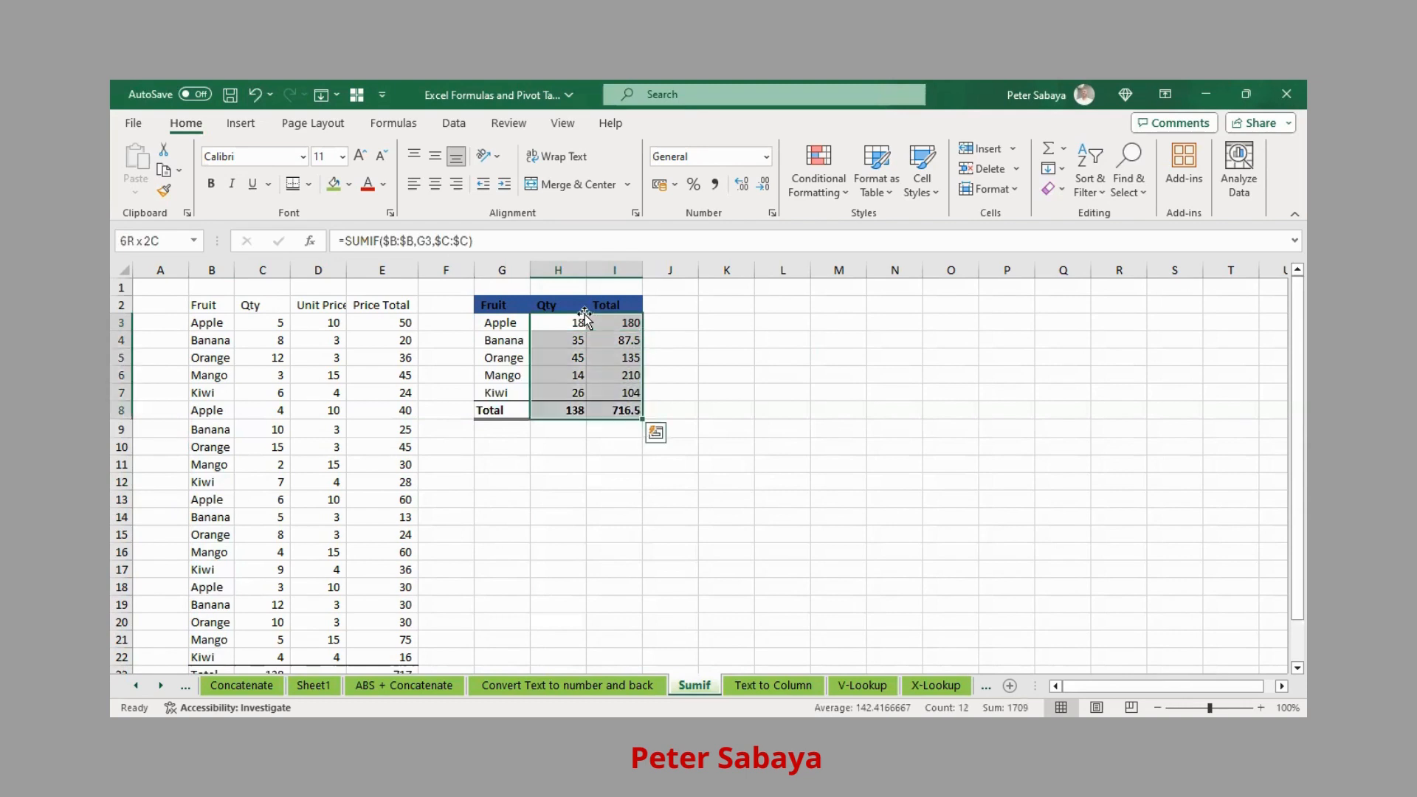
left_click(716, 185)
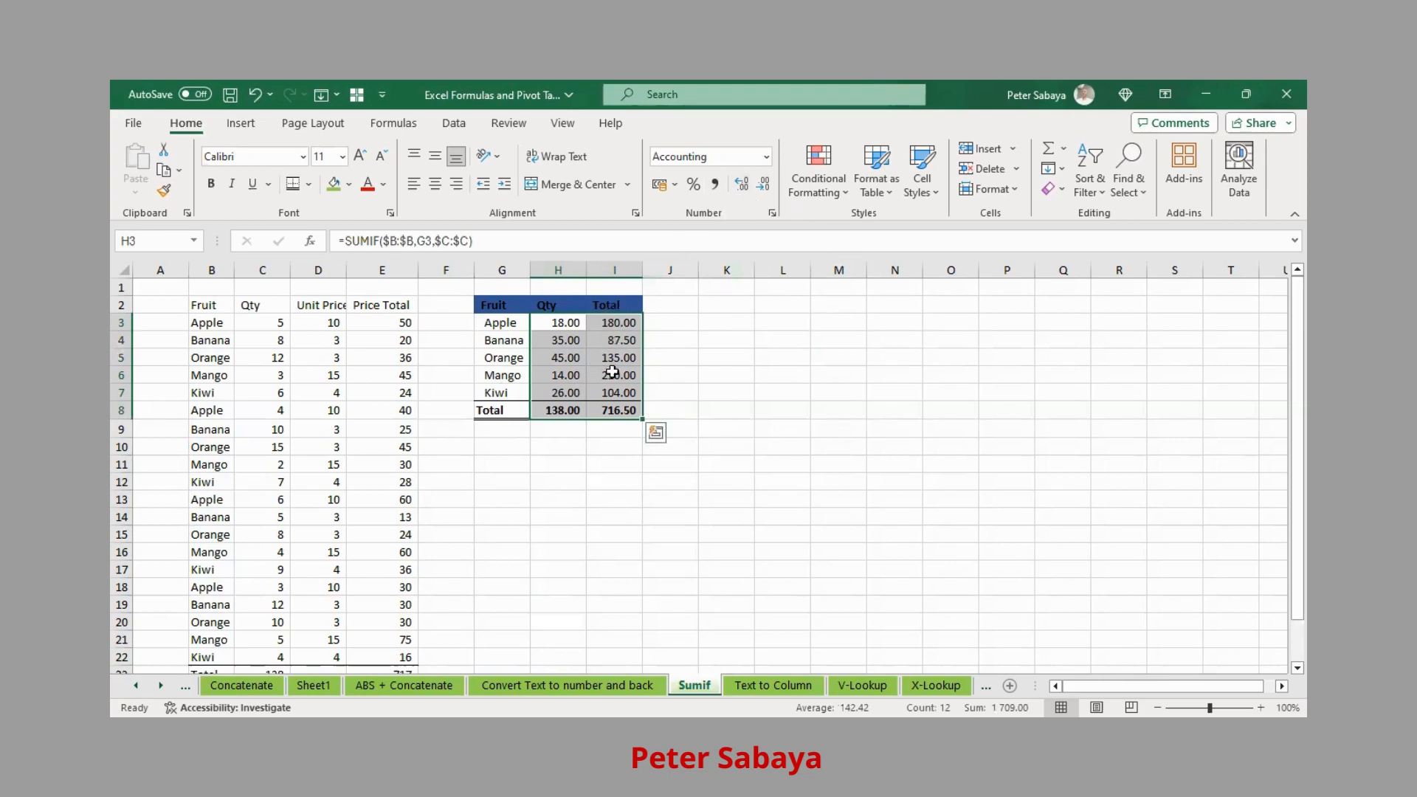
left_click(764, 184)
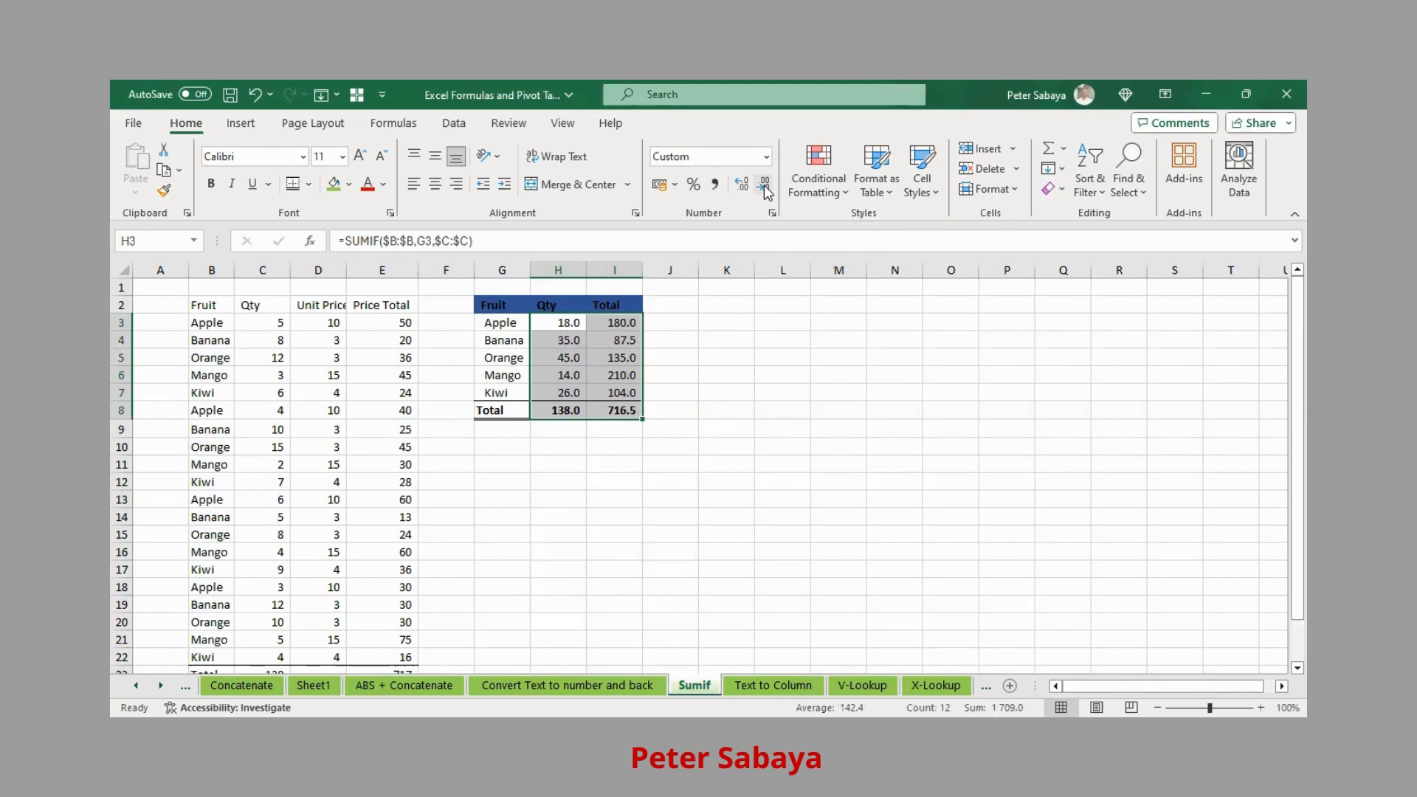
left_click(764, 184)
left_click(576, 375)
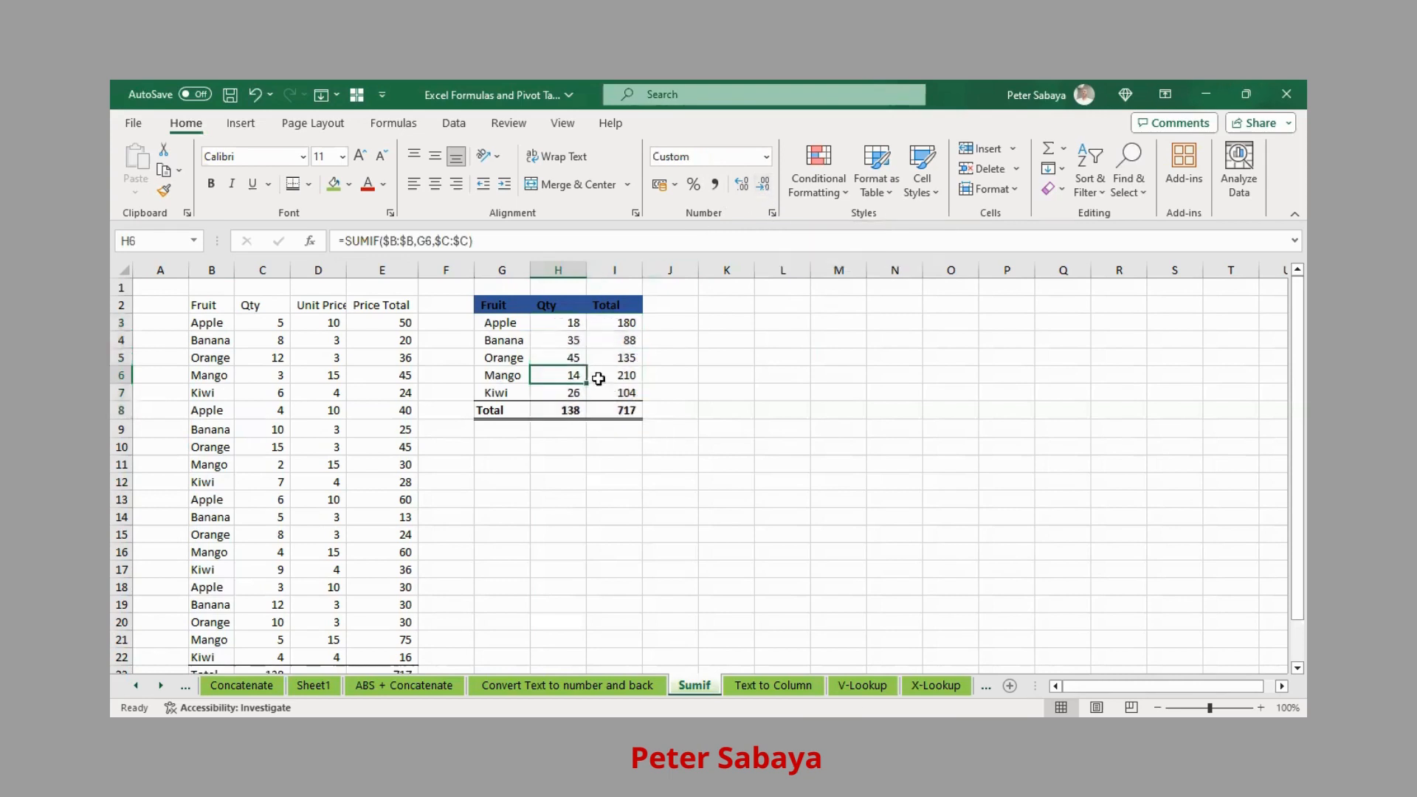
- Type the title 'Fruit Analysis Report' into cell G1
scroll(598, 378, "down", 2)
scroll(585, 299, "up", 2)
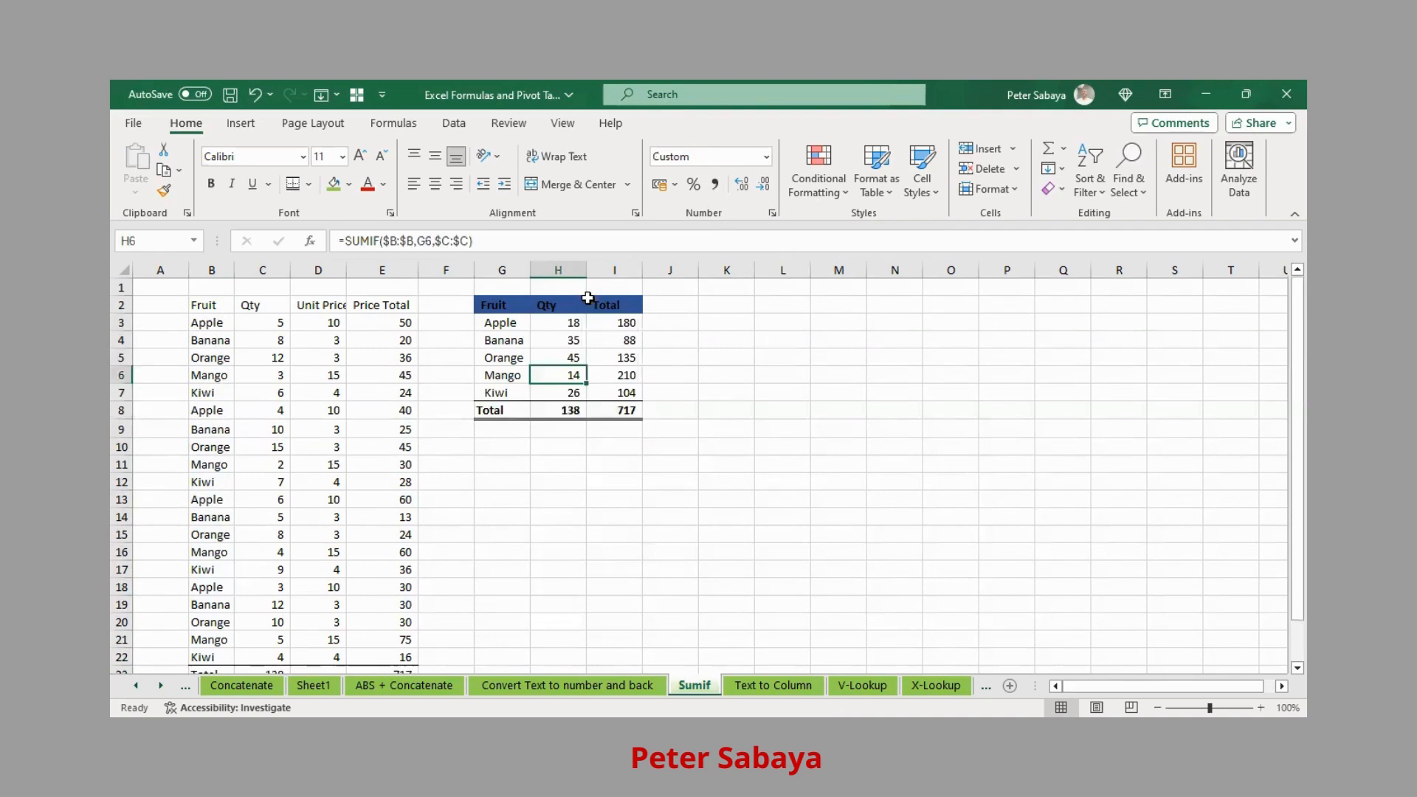
left_click(505, 286)
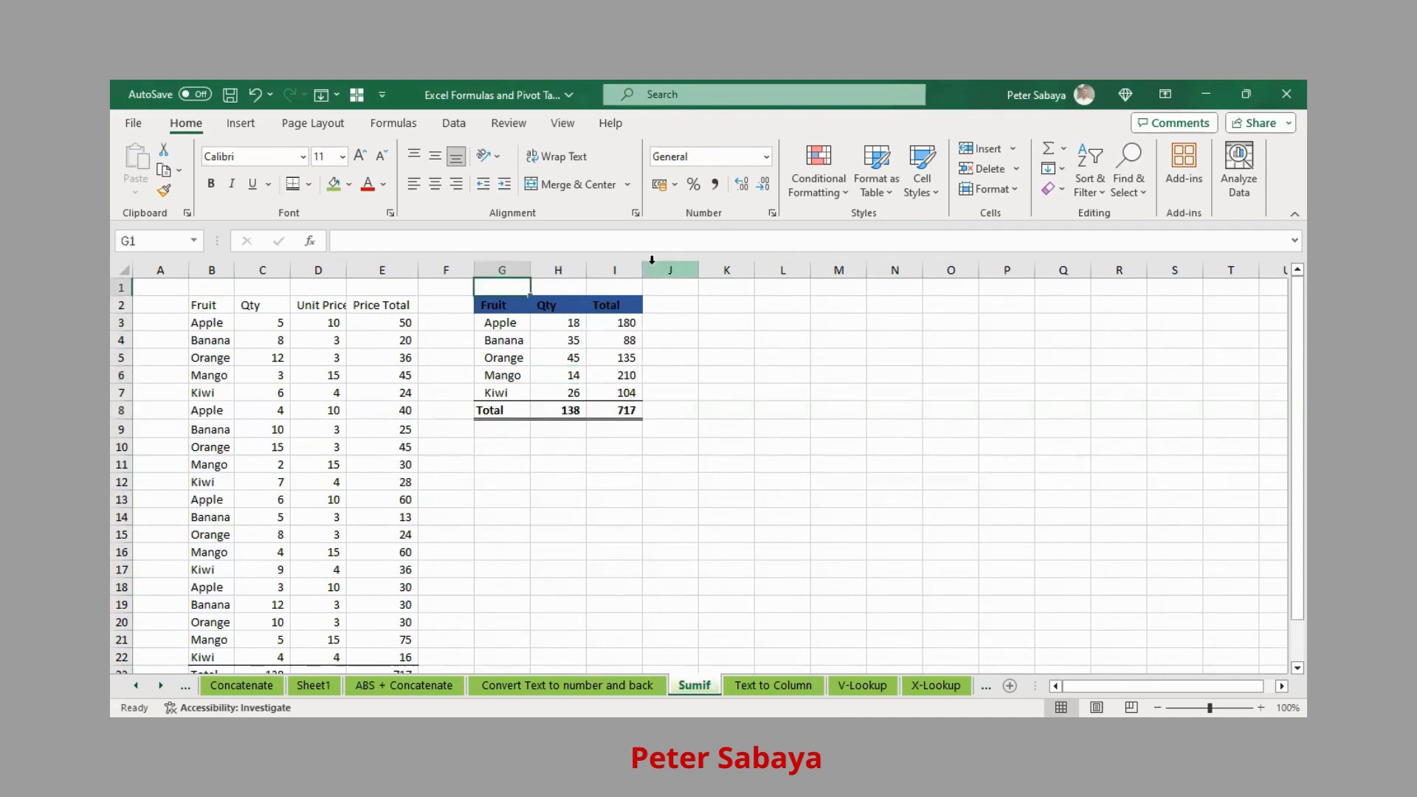
type("Fruit Analysis")
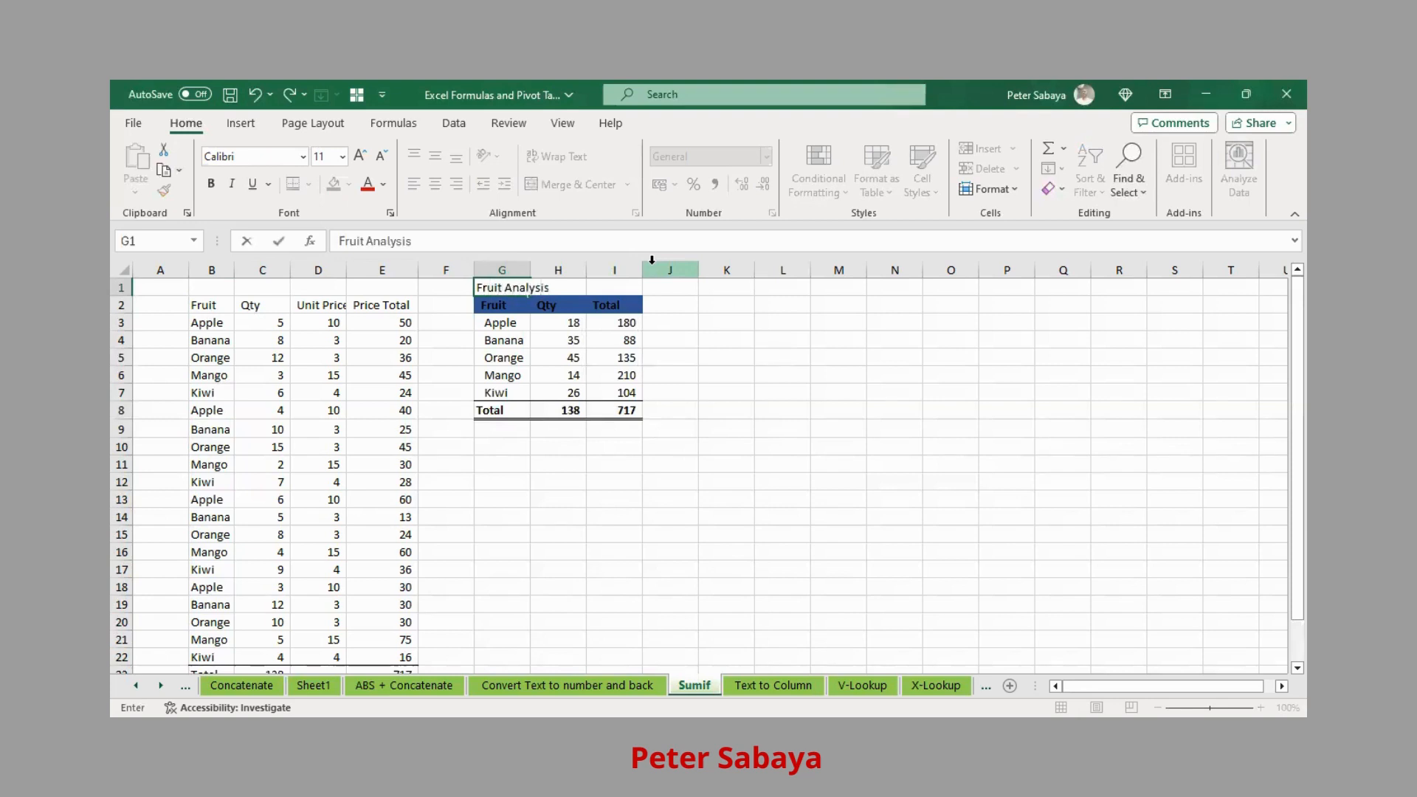
type("Report")
key("Return")
- Merge and centre the title across G1:I1 and make it bold
key("Up")
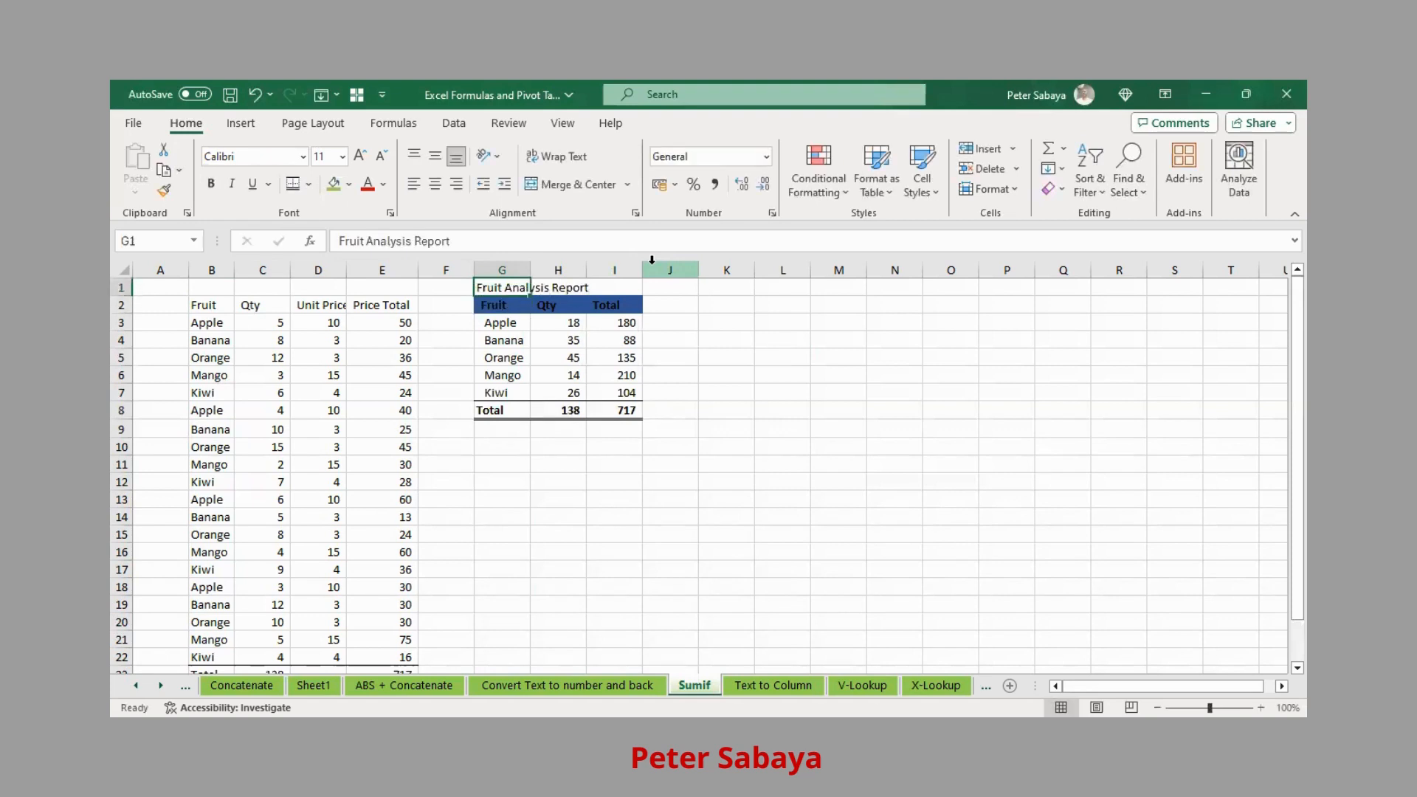
key("shift+Right")
key("shift+Right")
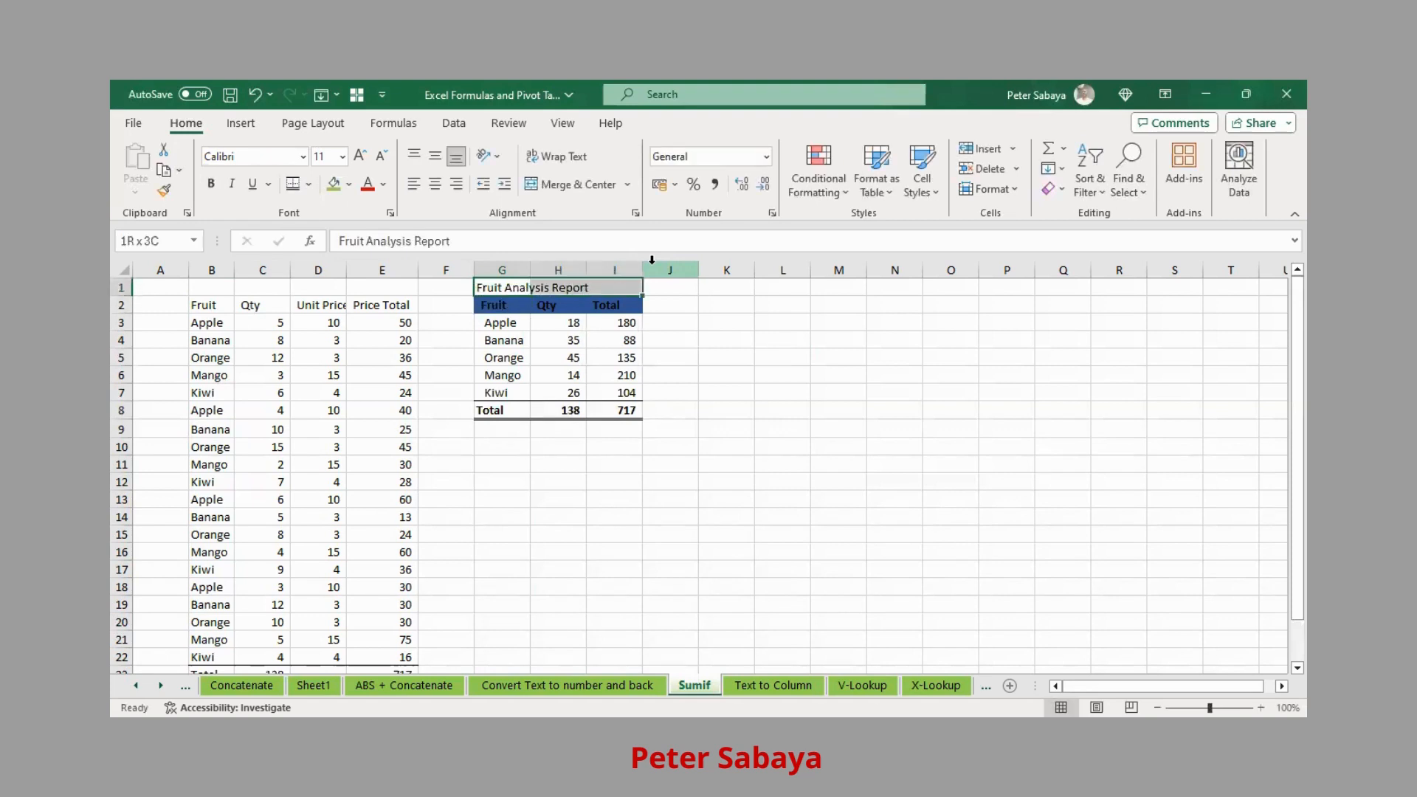
left_click(558, 187)
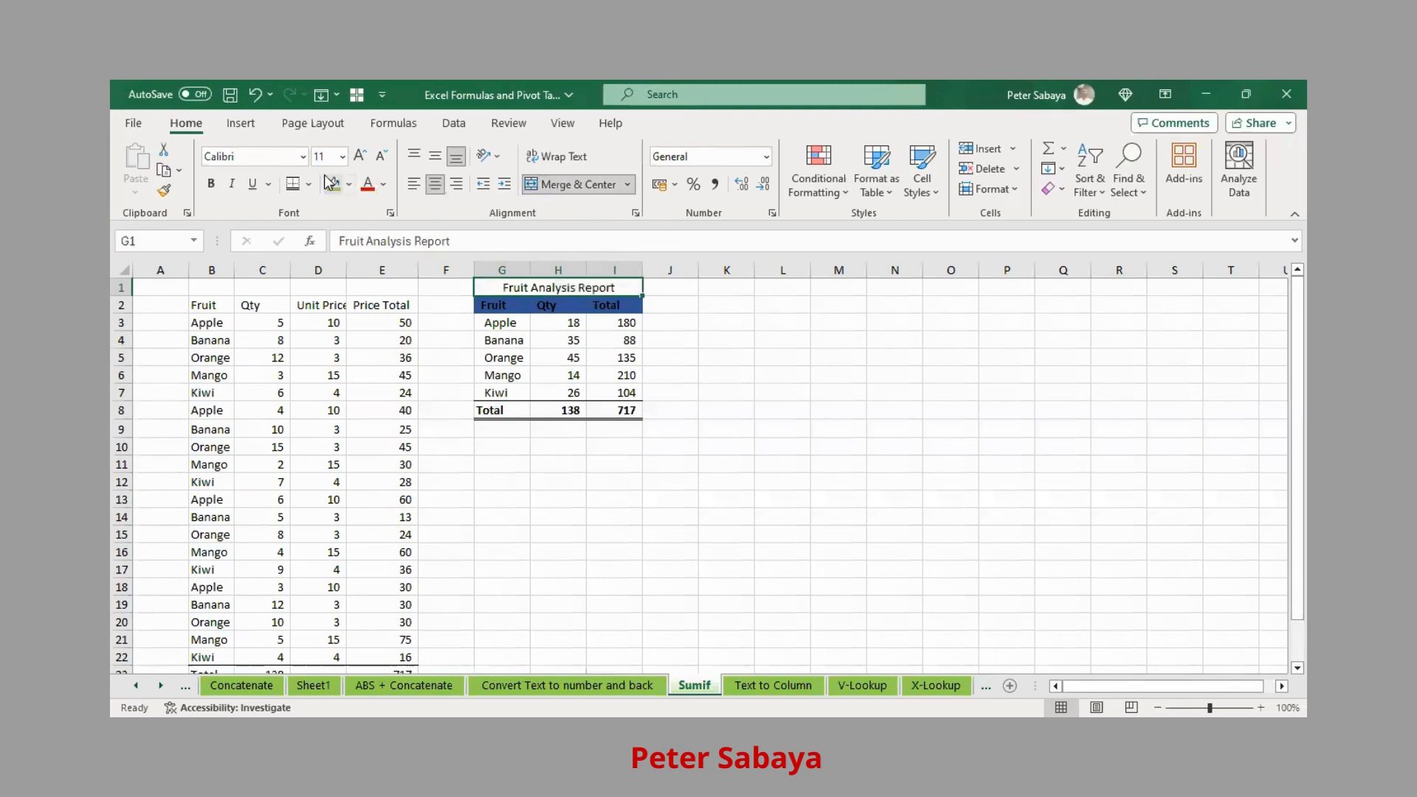
left_click(211, 184)
left_click(760, 355)
left_click(555, 302)
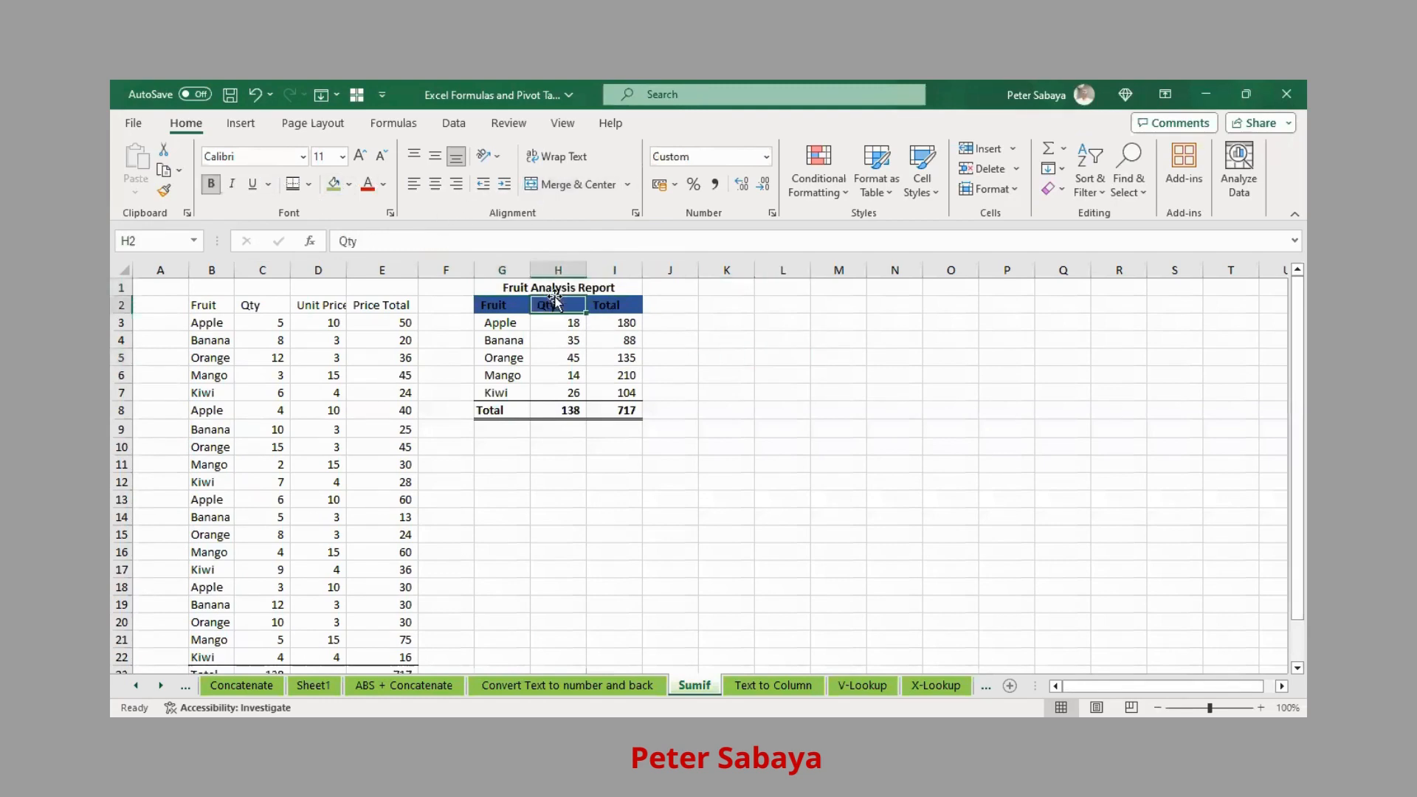
scroll(600, 291, "down", 5)
scroll(599, 294, "up", 5)
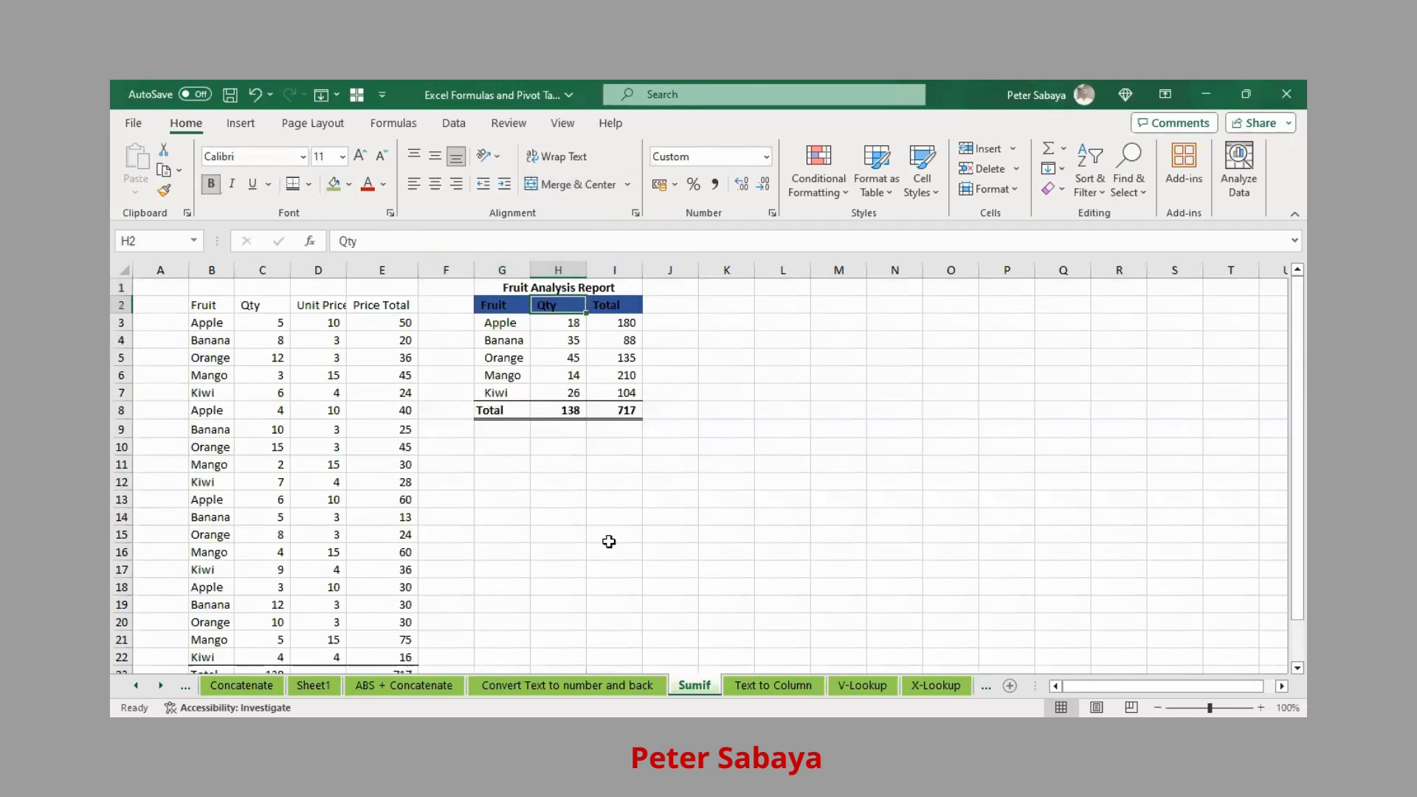